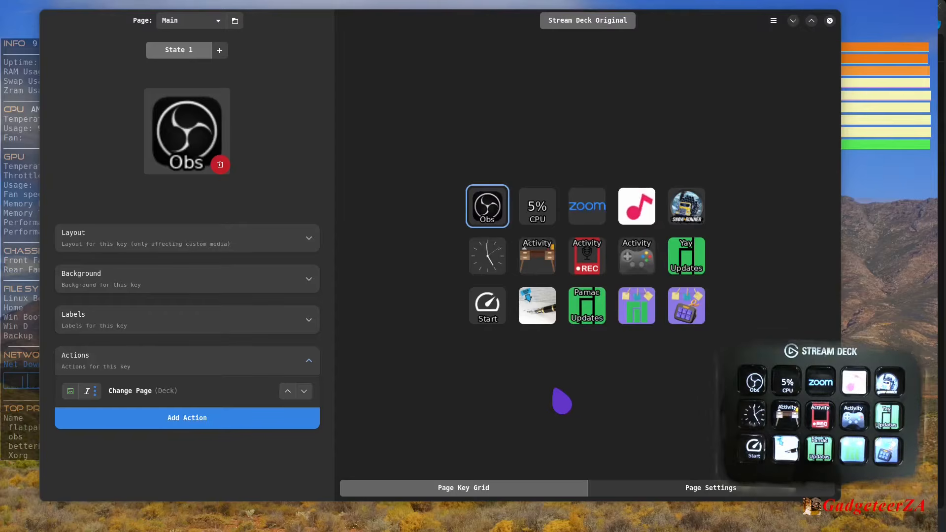
- Show the actions assigned to the Obs key and the CPU usage key on the Main page
double_click(485, 206)
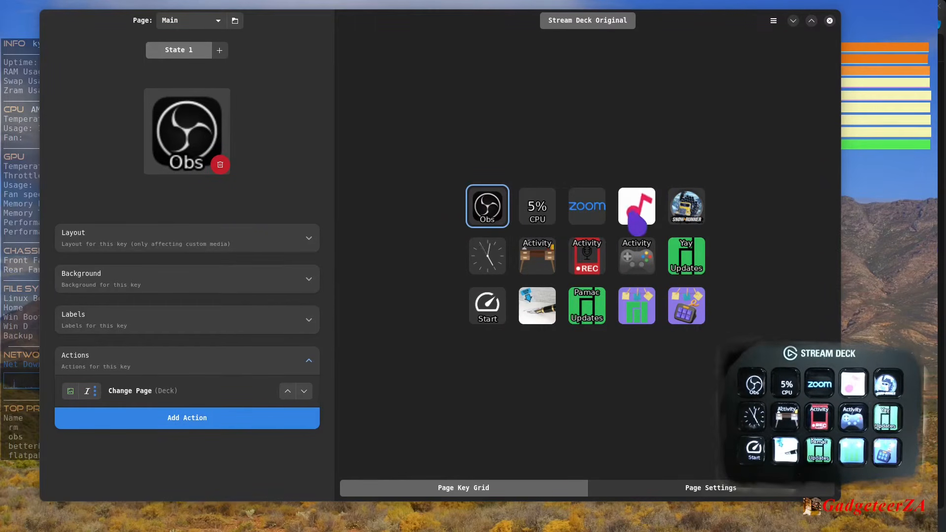
left_click(541, 216)
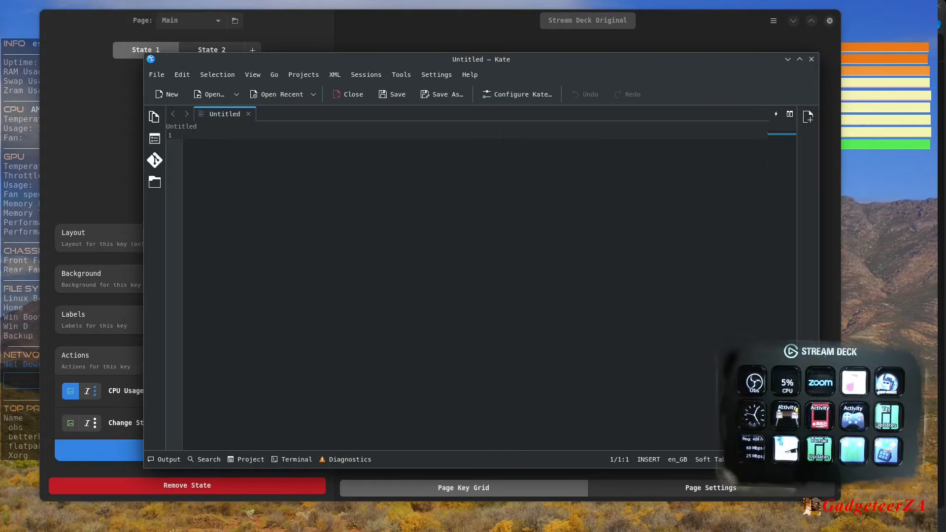
- Enter the sign-off "Regards," with the full name on the next line in Kate's untitled document, and close it without saving
type("Regards,")
key("Return")
type("Danie van der Merwe")
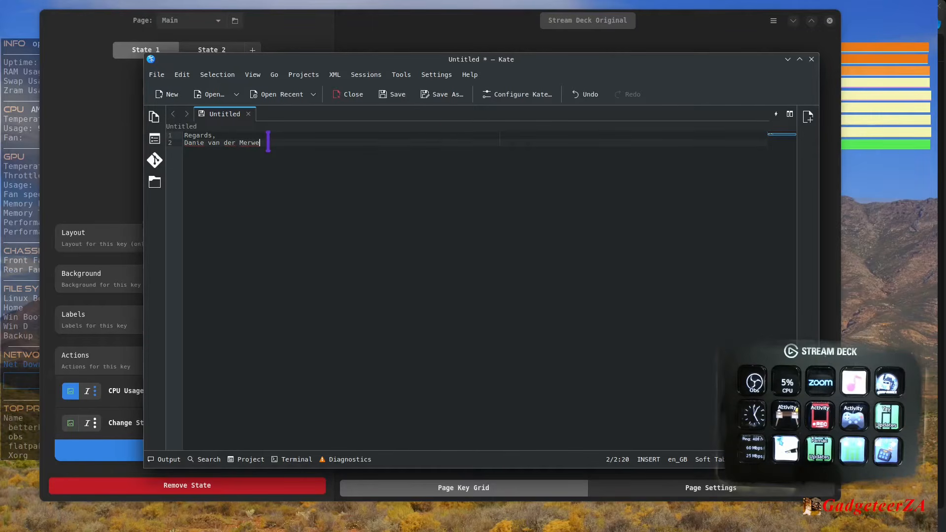
left_click(811, 60)
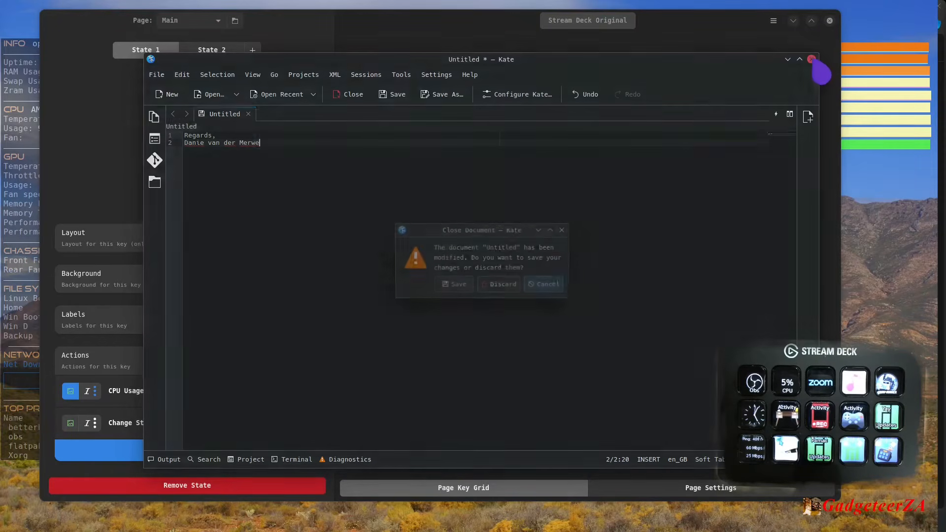
left_click(505, 288)
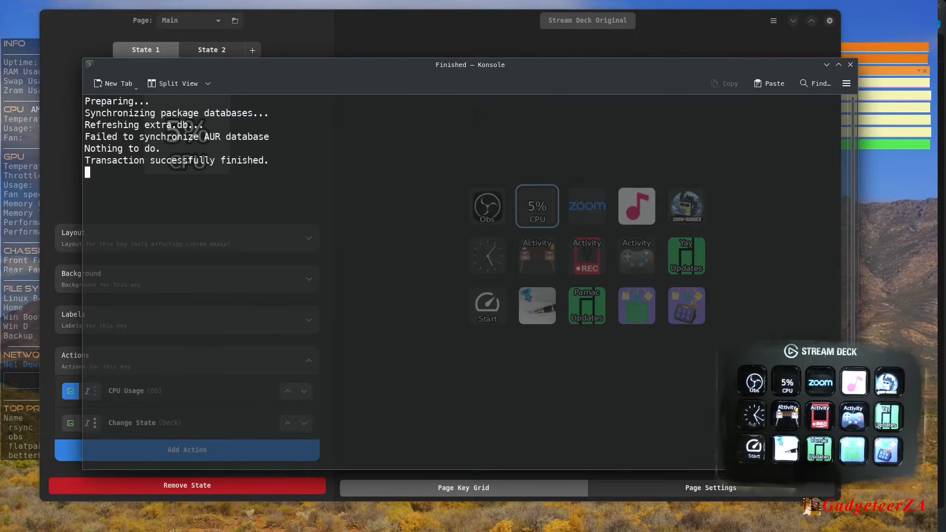
- Close the finished Konsole window and the Obsidian notes window
left_click(850, 65)
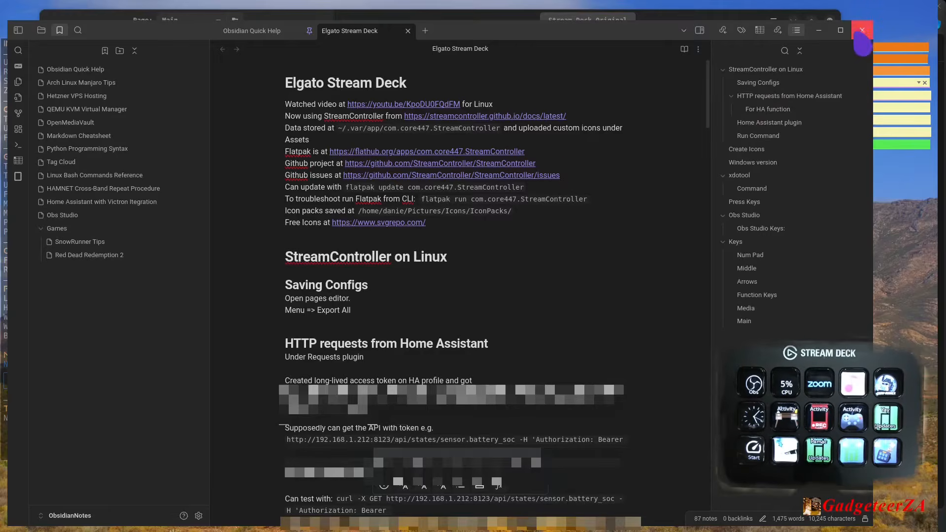
left_click(862, 30)
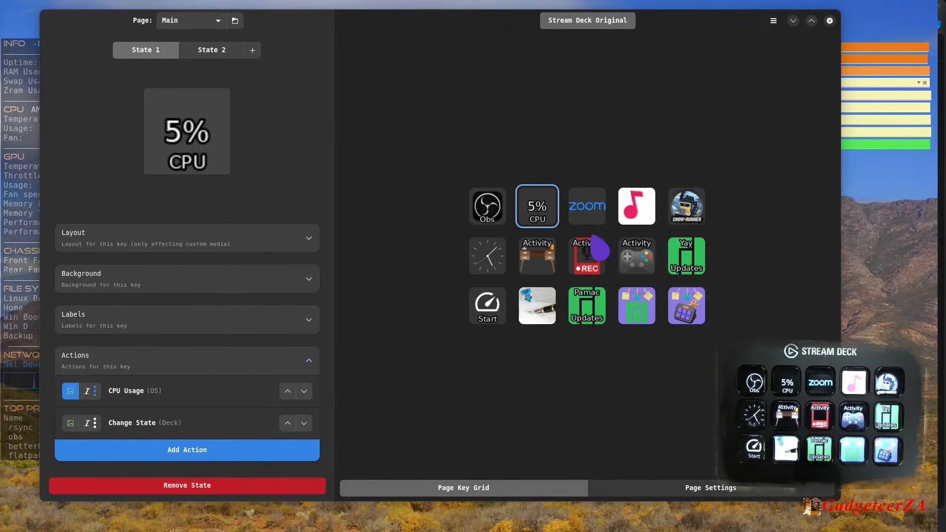
- View the Zoom page's keys, return to the Main page and show the actions of its Zoom key
left_click(216, 21)
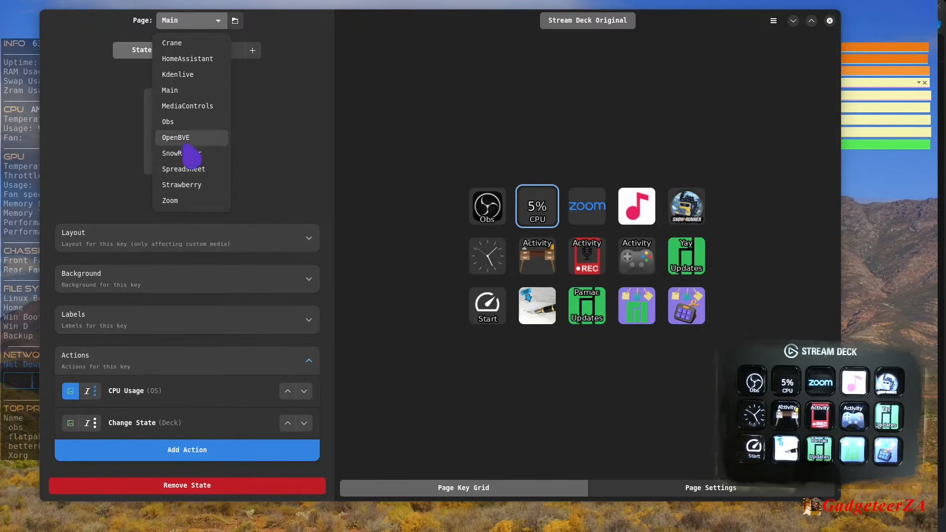
left_click(184, 201)
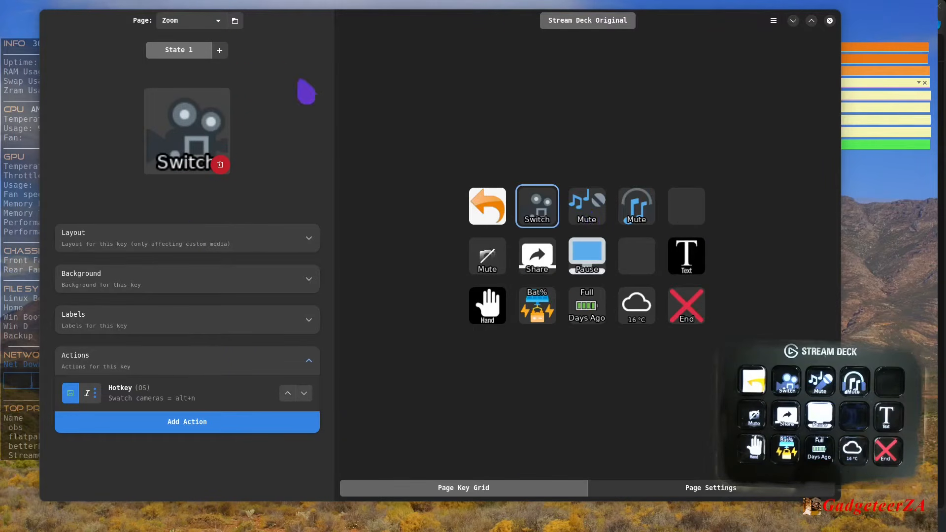
left_click(217, 22)
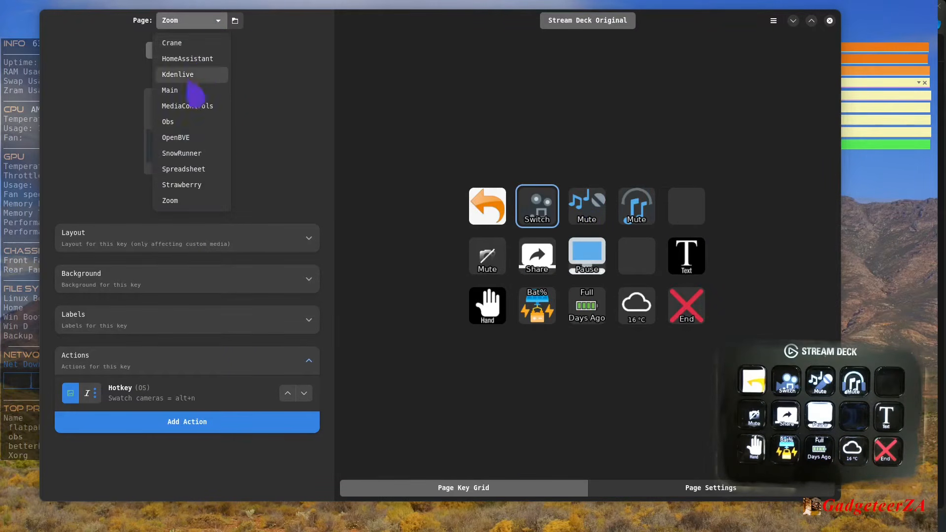
left_click(188, 91)
left_click(583, 224)
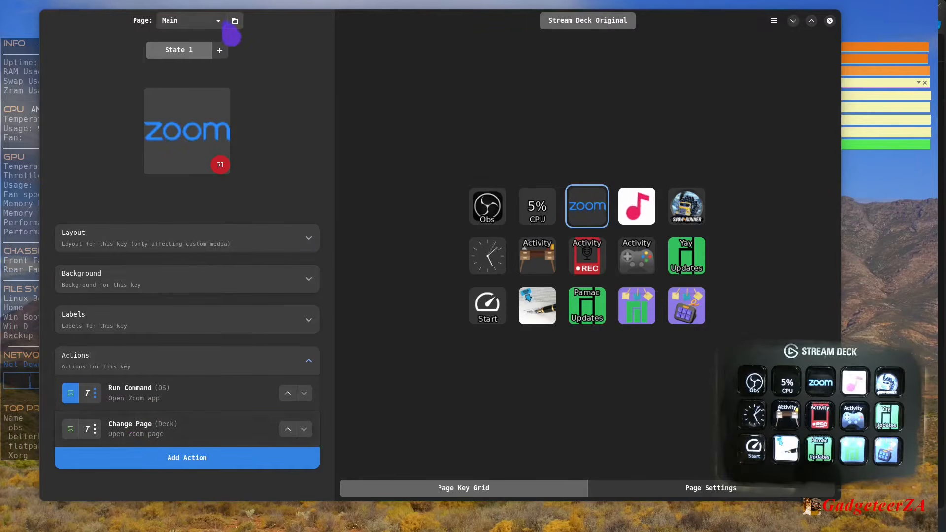
- View the Zoom page again, and from the Main page show the keys of the HomeAssistant page
left_click(219, 21)
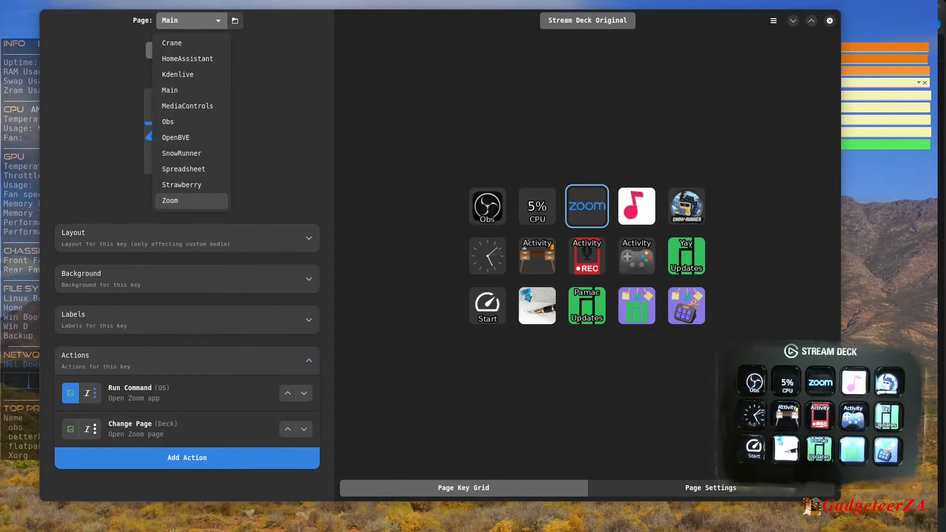
key("Escape")
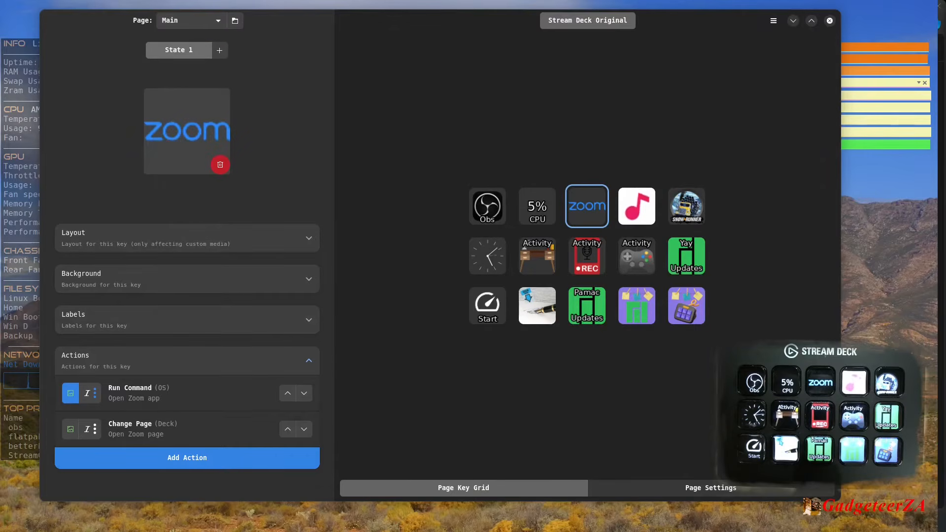
left_click(222, 23)
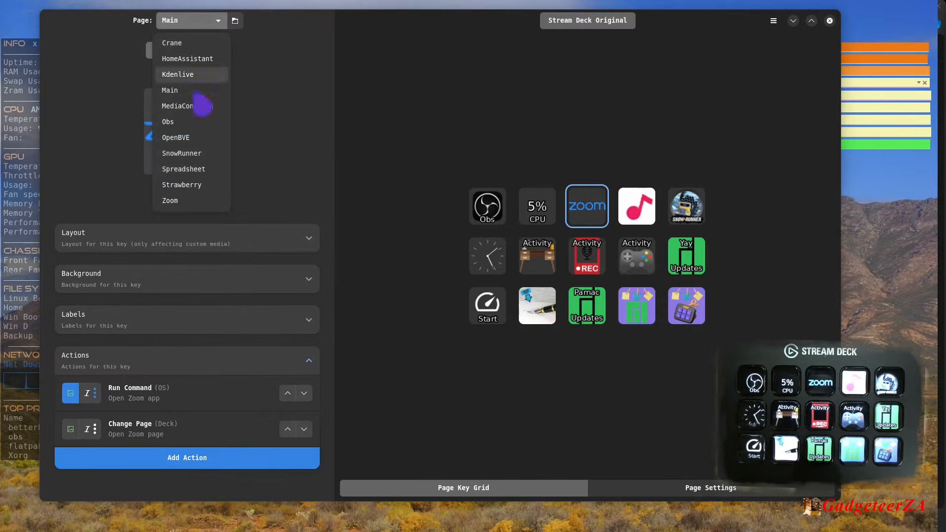
left_click(174, 202)
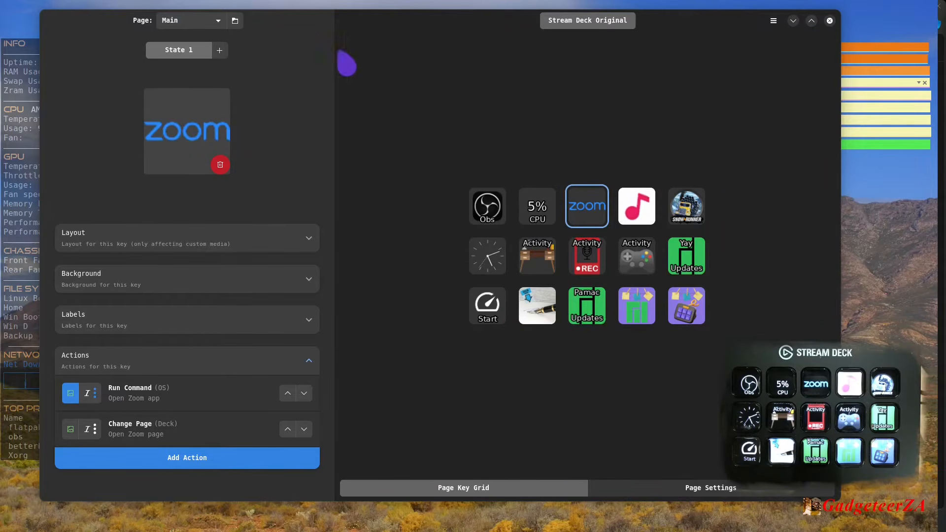
left_click(219, 21)
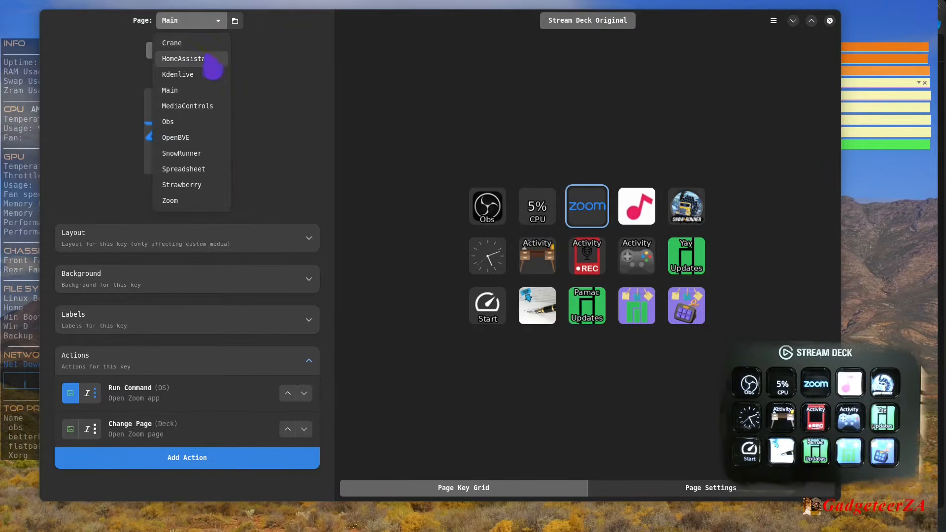
left_click(187, 59)
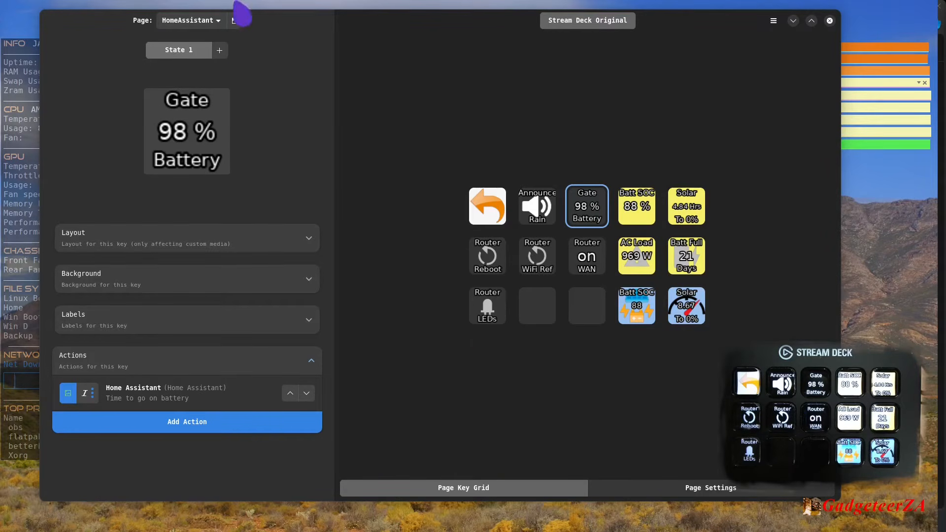
- On the Kdenlive page, examine the hotkeys of the frame back, frame forward, razor cut, select mode and move-all keys
left_click(215, 22)
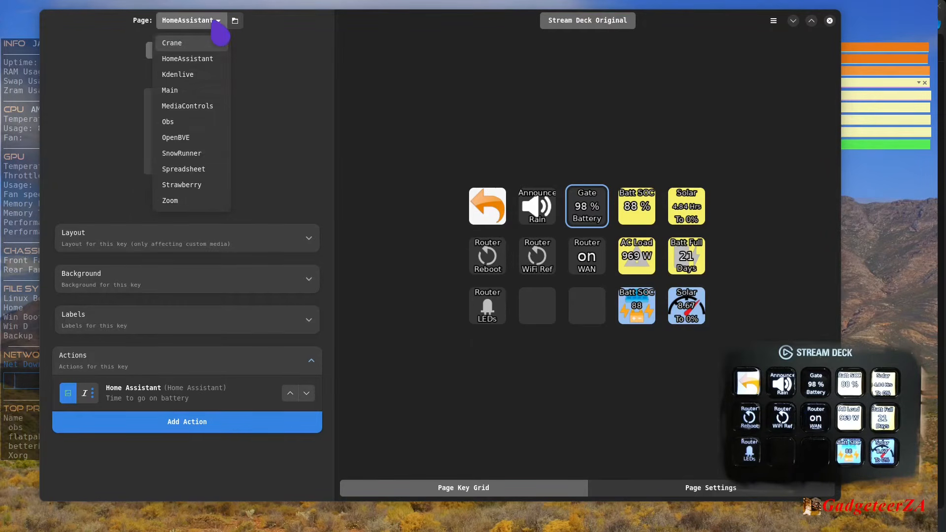
left_click(186, 75)
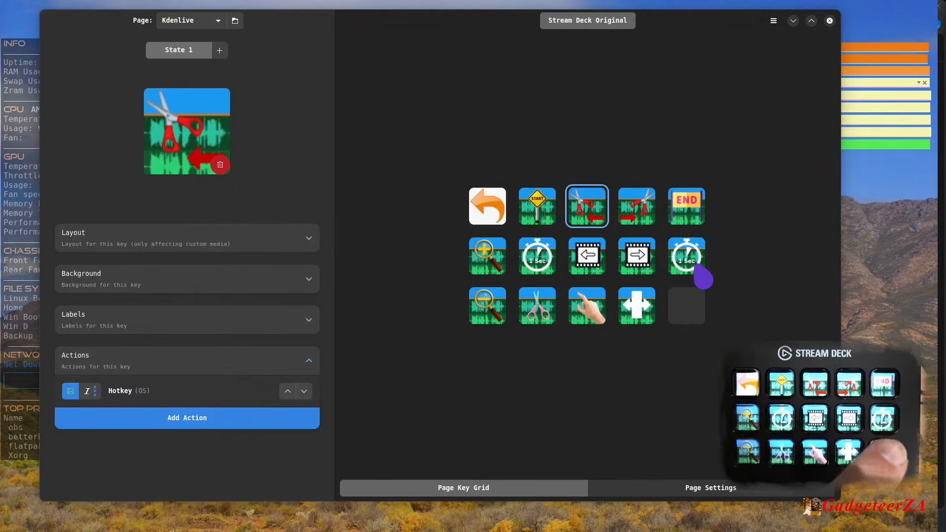
left_click(589, 270)
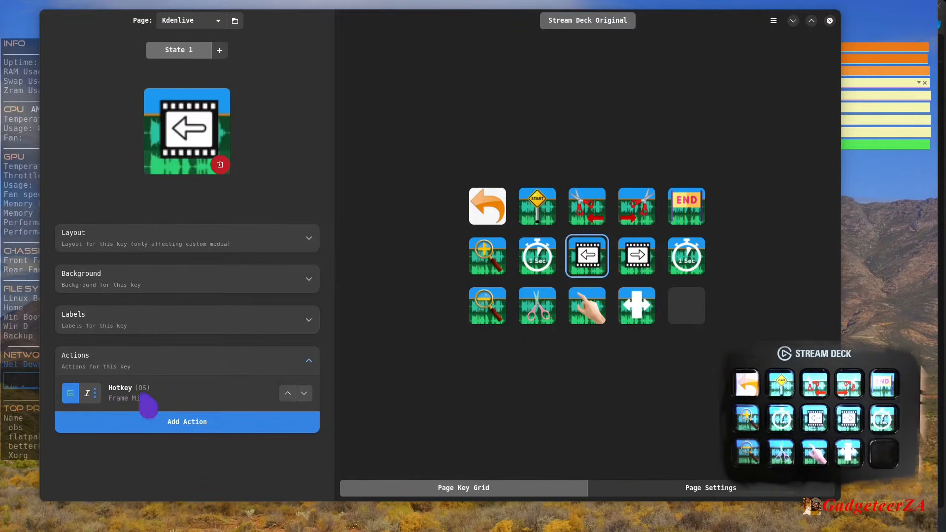
left_click(640, 261)
left_click(591, 263)
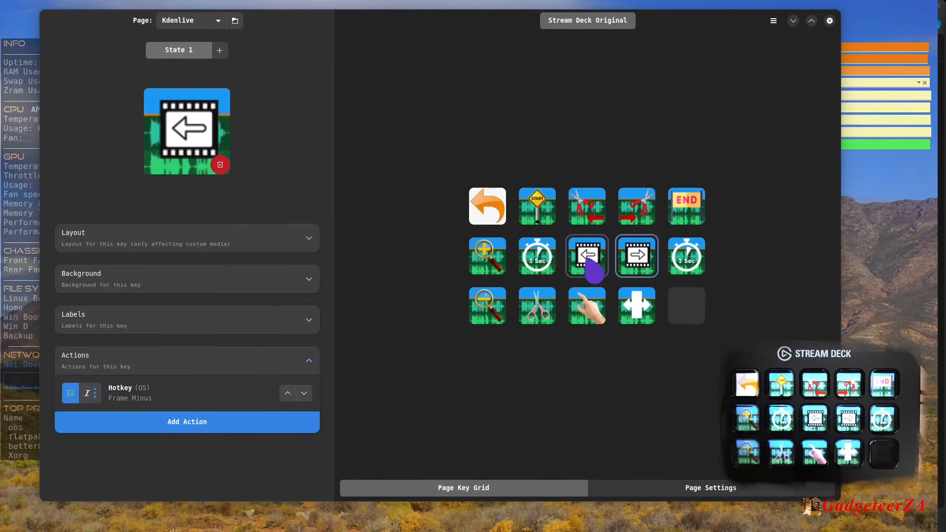
left_click(542, 313)
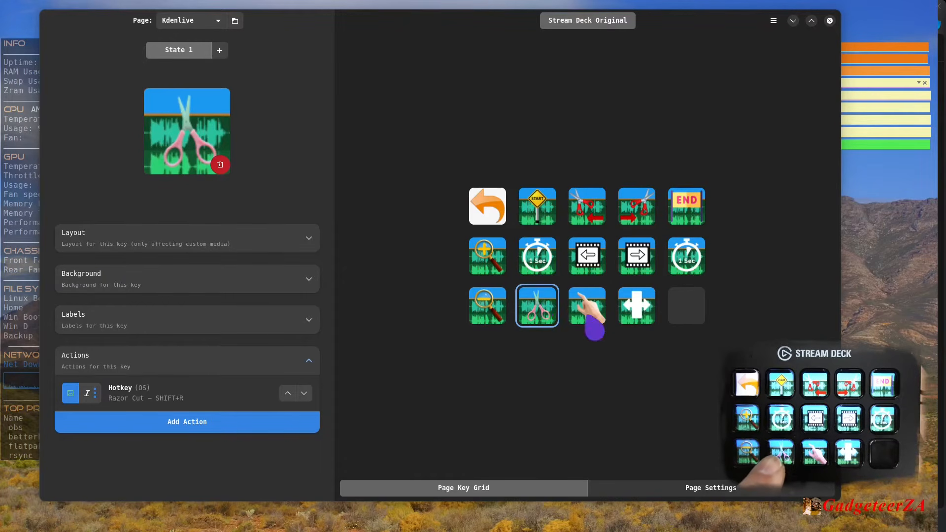
left_click(596, 319)
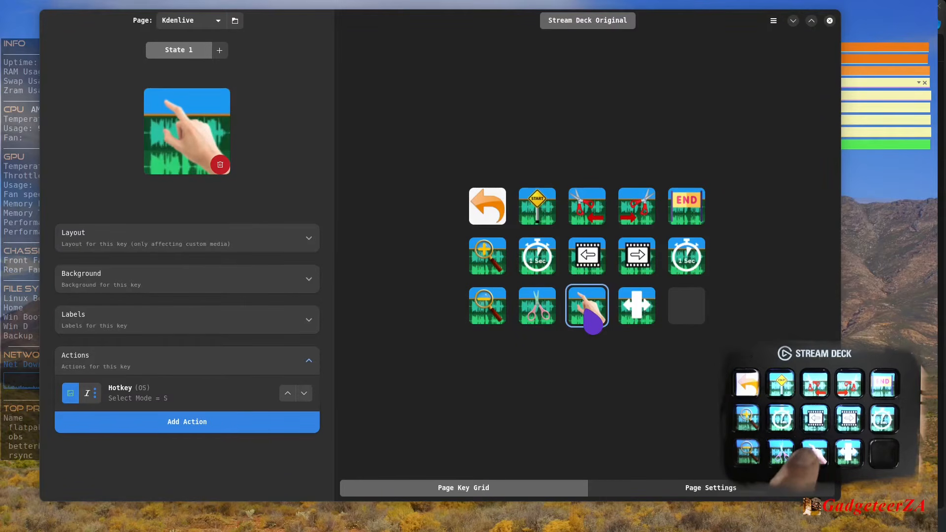
left_click(635, 319)
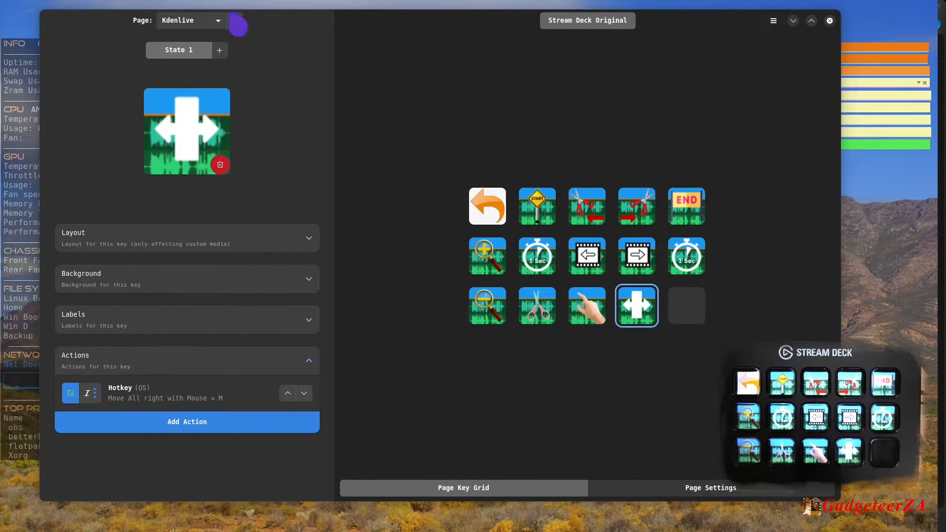
- Show the OpenBVE page and compare the actions of its L Doors and R Doors keys
left_click(219, 21)
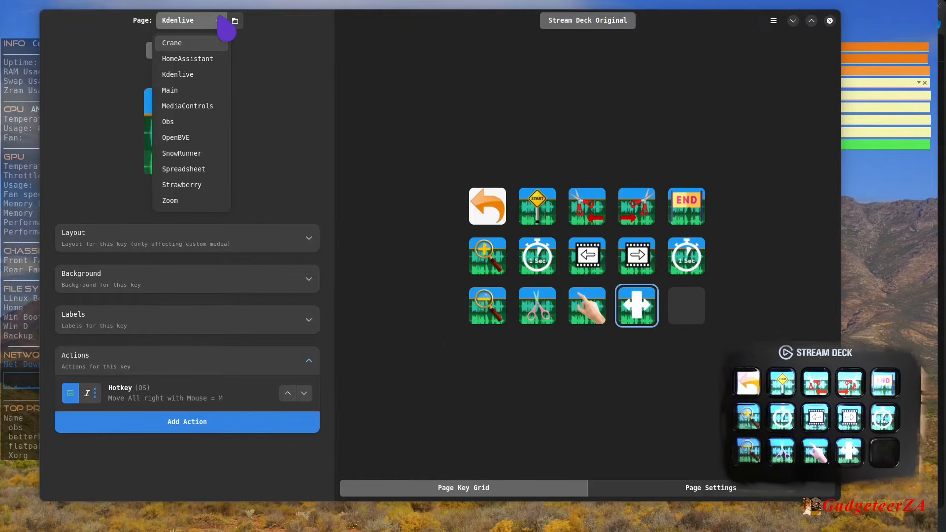
left_click(190, 139)
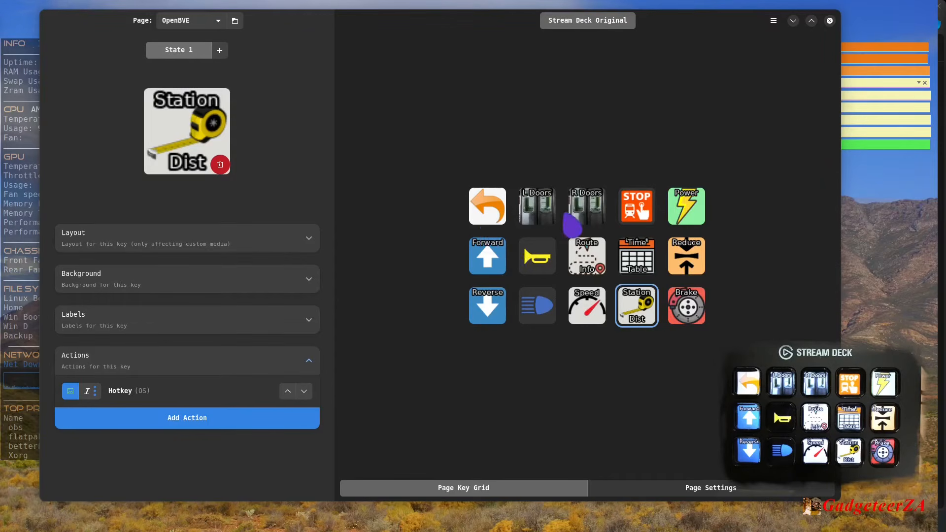
left_click(540, 218)
left_click(597, 221)
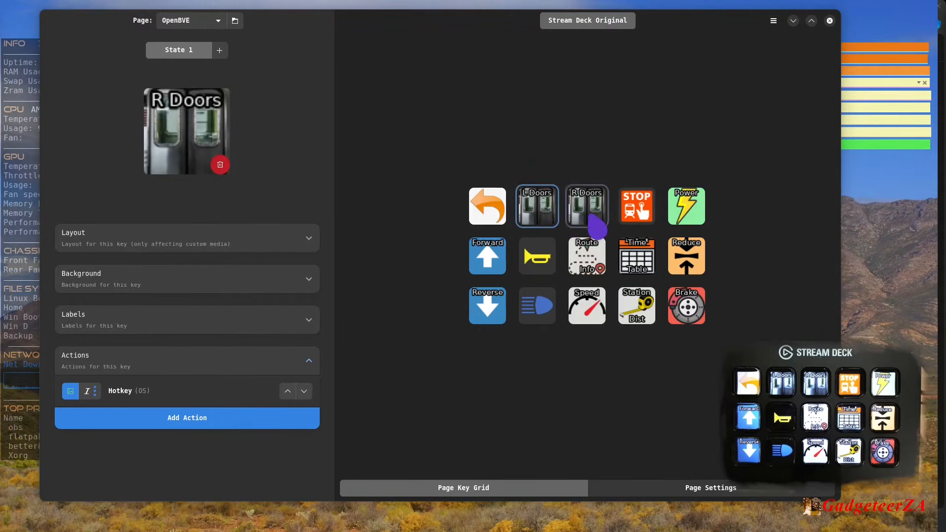
left_click(538, 225)
left_click(577, 219)
left_click(542, 215)
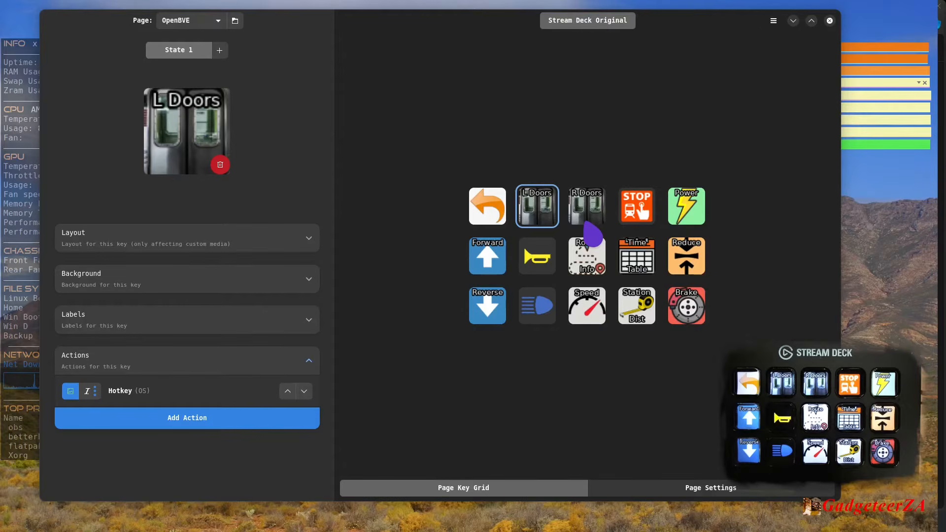
- Switch the Stream Deck to the SnowRunner page
left_click(218, 22)
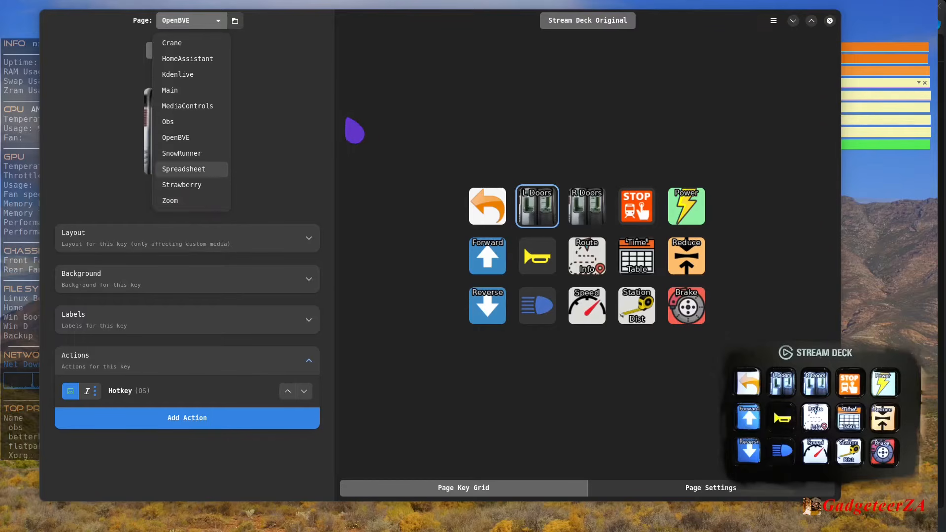
left_click(419, 109)
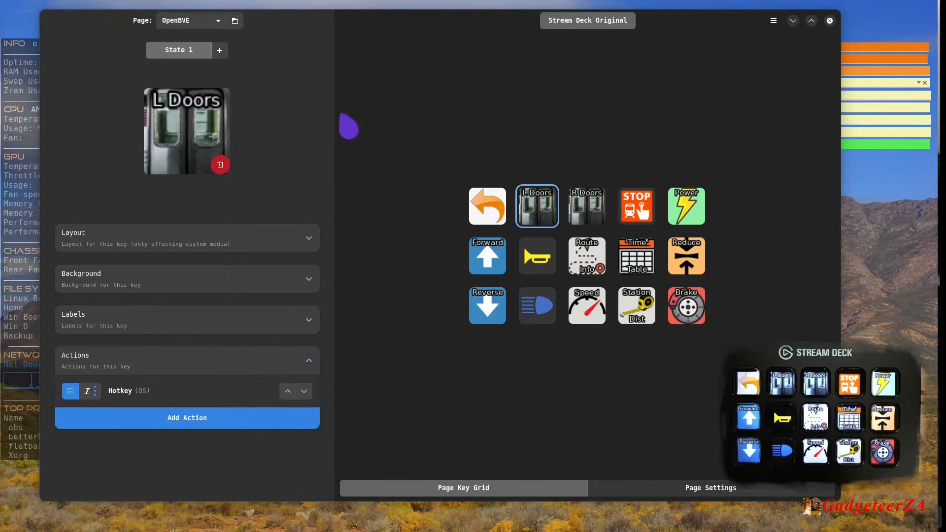
left_click(217, 23)
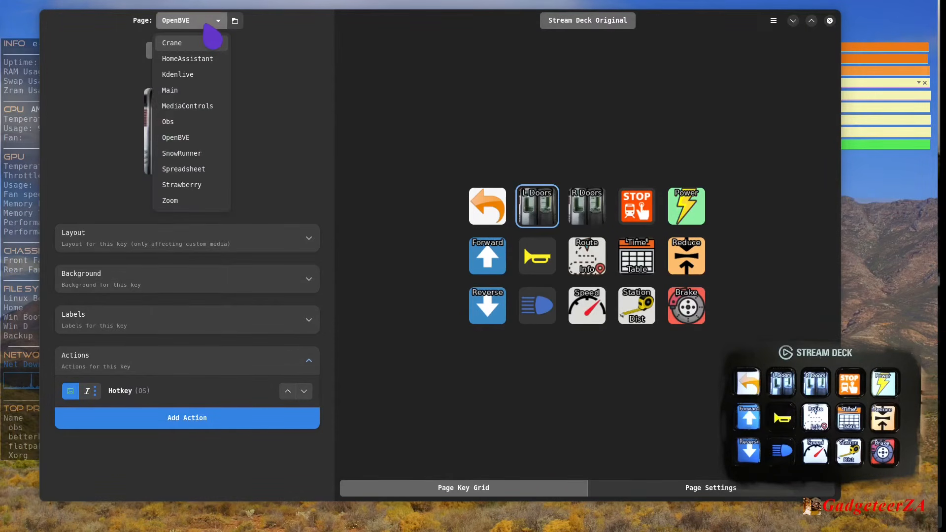
left_click(182, 153)
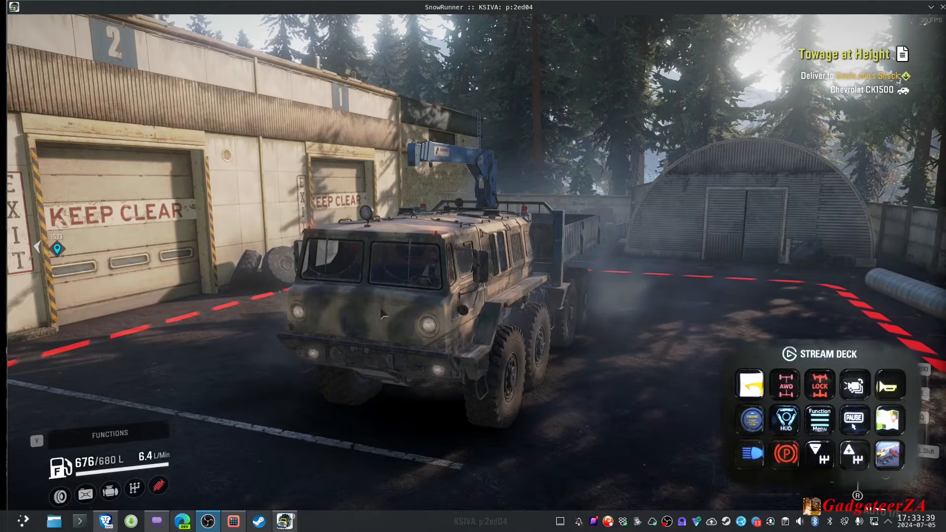
- Switch to the SnowRunner game and toggle the truck's headlights several times, leaving them on
key("alt+Tab")
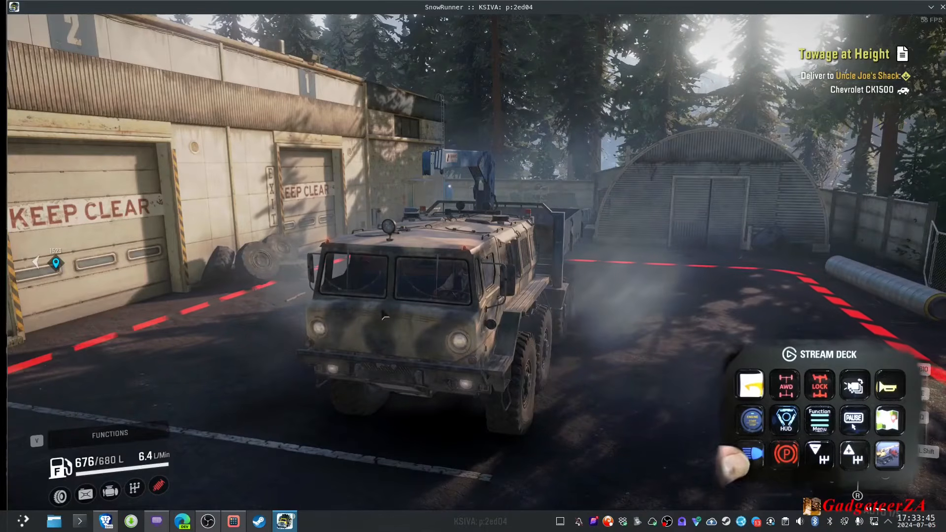
key("l")
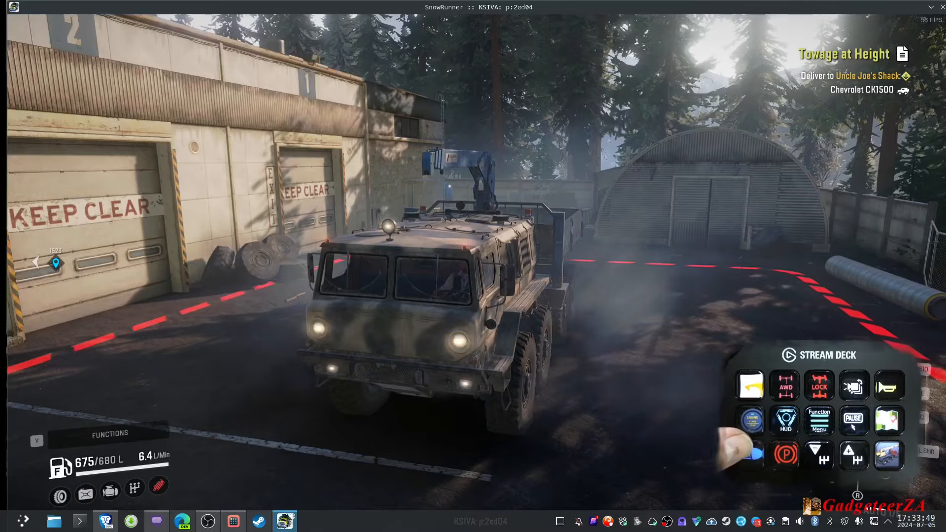
key("l")
- Turn off the truck's headlights and switch the camera into the cabin and back outside
key("l")
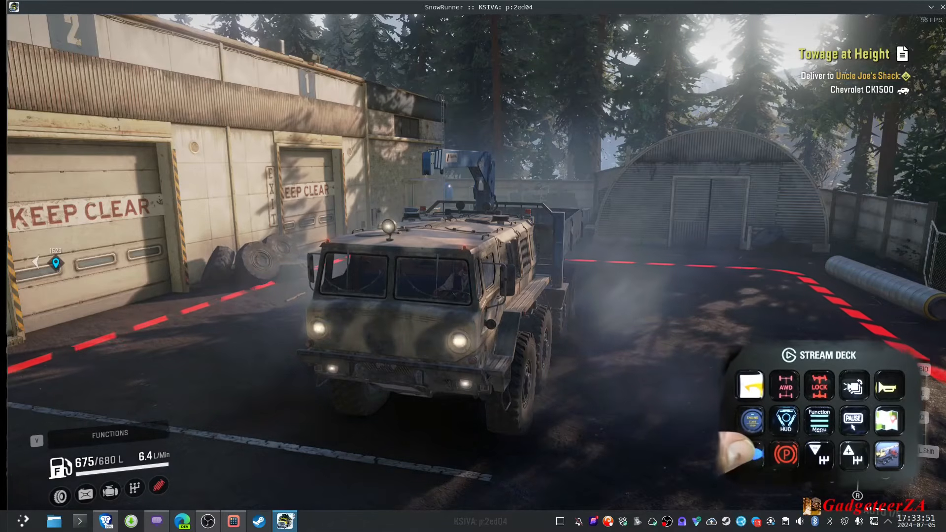
key("l")
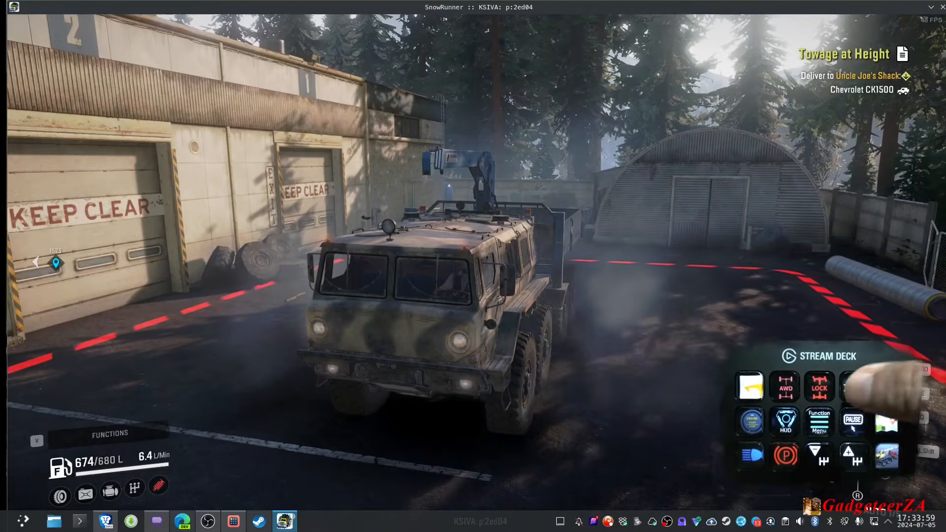
key("c")
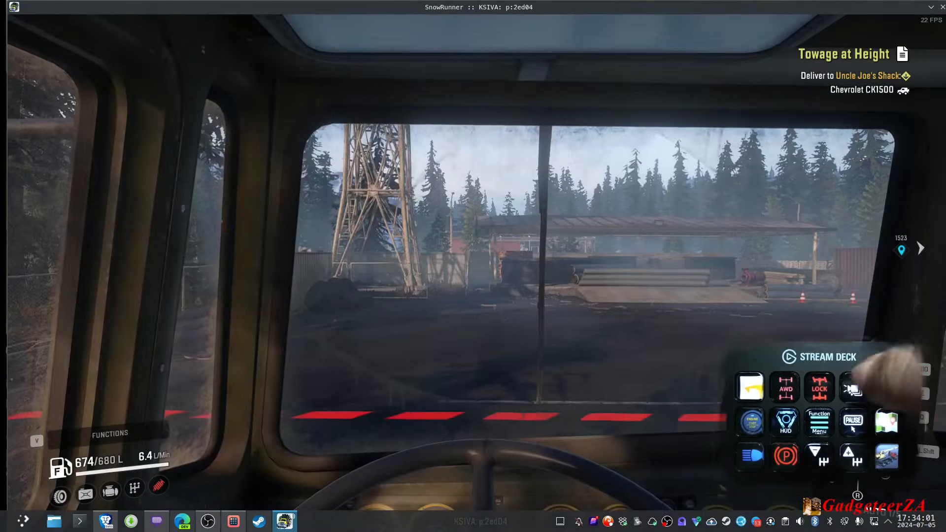
key("c")
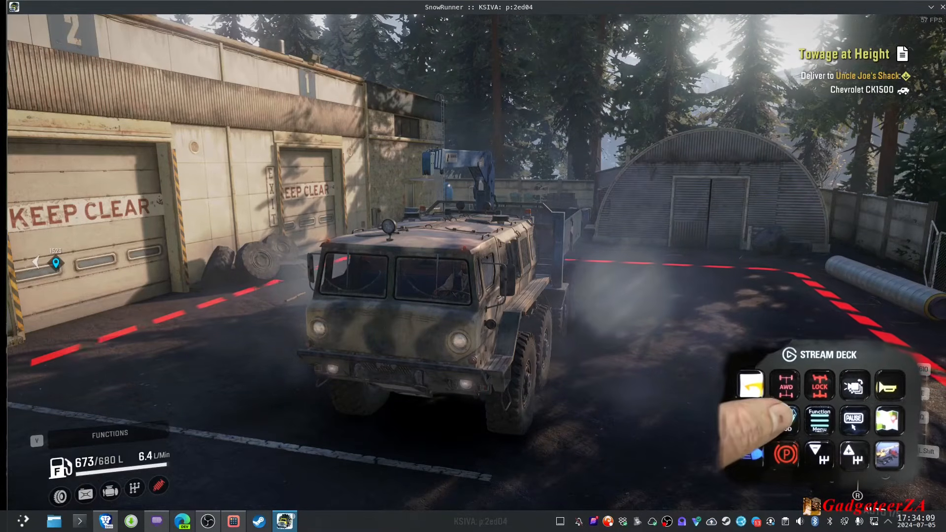
- Toggle the HUD twice, and stop and restart the truck's engine
key("h")
key("h")
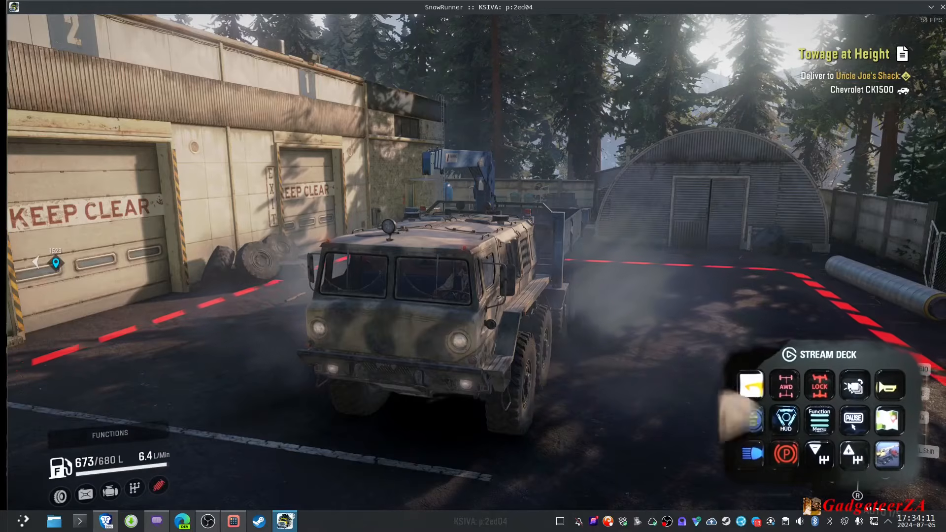
key("x")
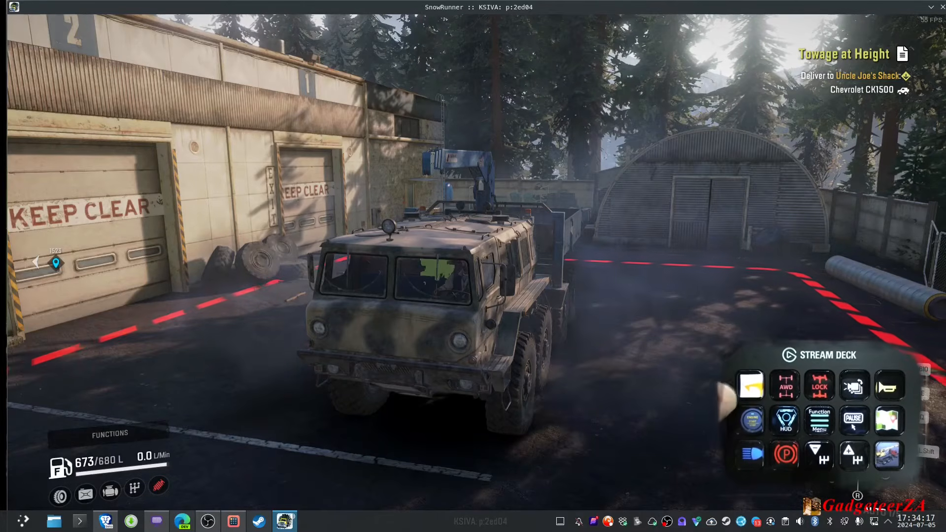
key("x")
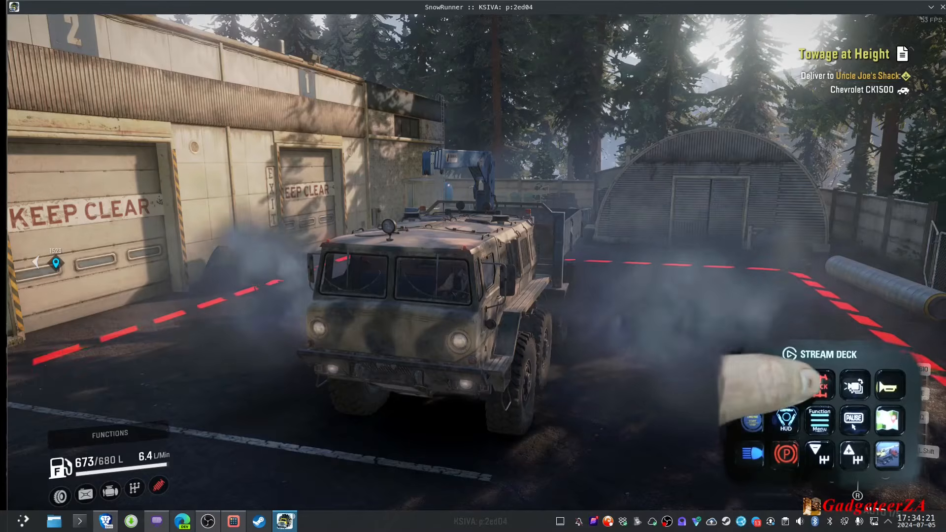
- Try the differential lock, and open and close the Flooded Foothills map
key("q")
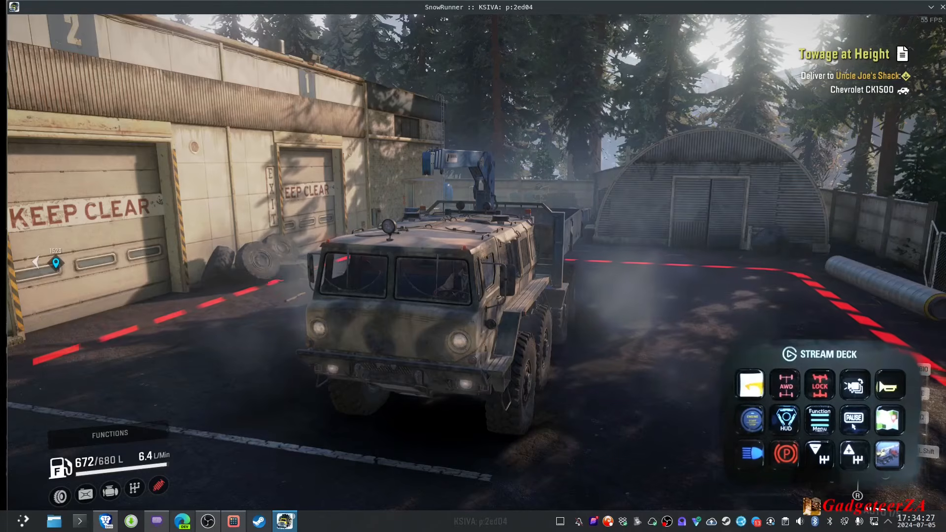
key("m")
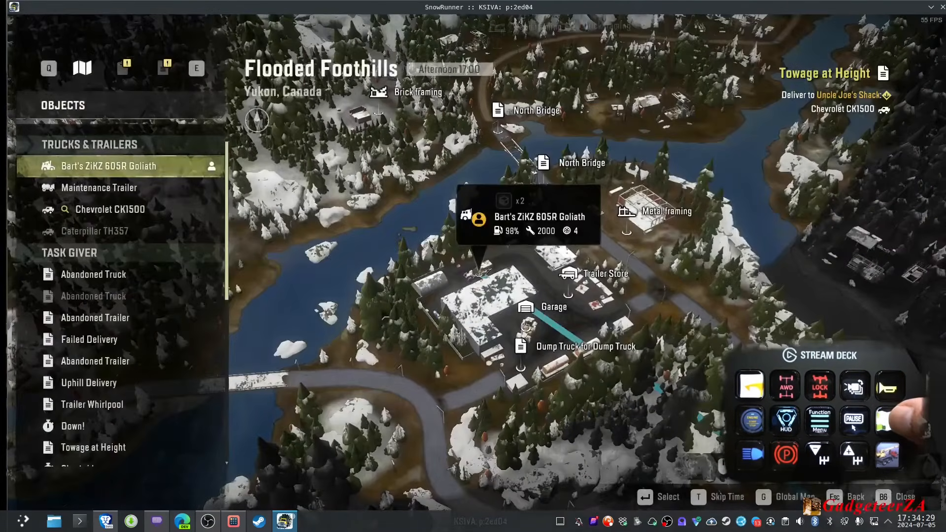
key("m")
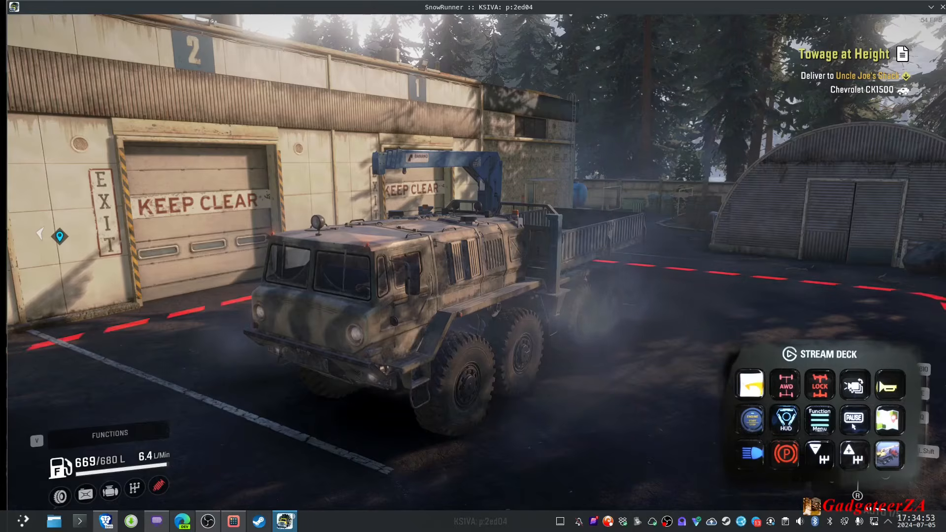
- Open the truck's functions list and browse the Operate options, from Change Suspension Mode to Activate Anchor
key("v")
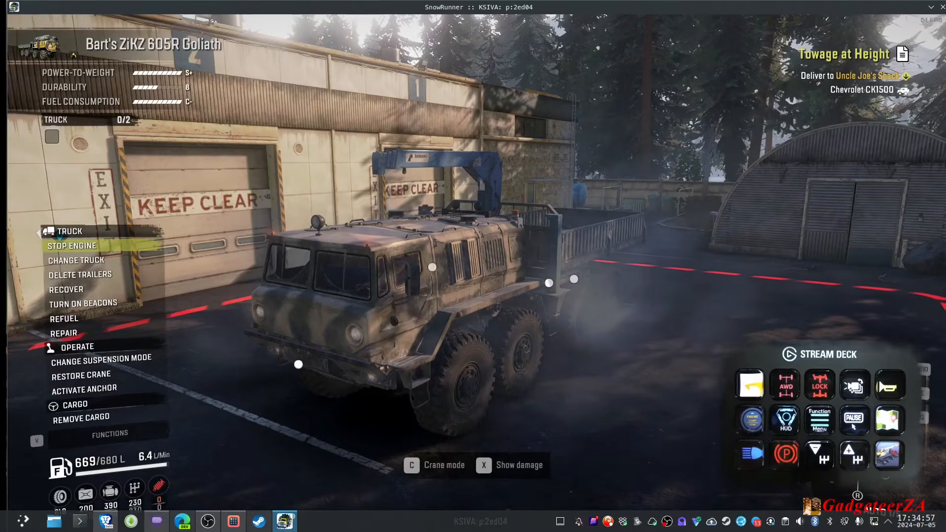
key("Down")
key("Down")
key("Down")
key("Down")
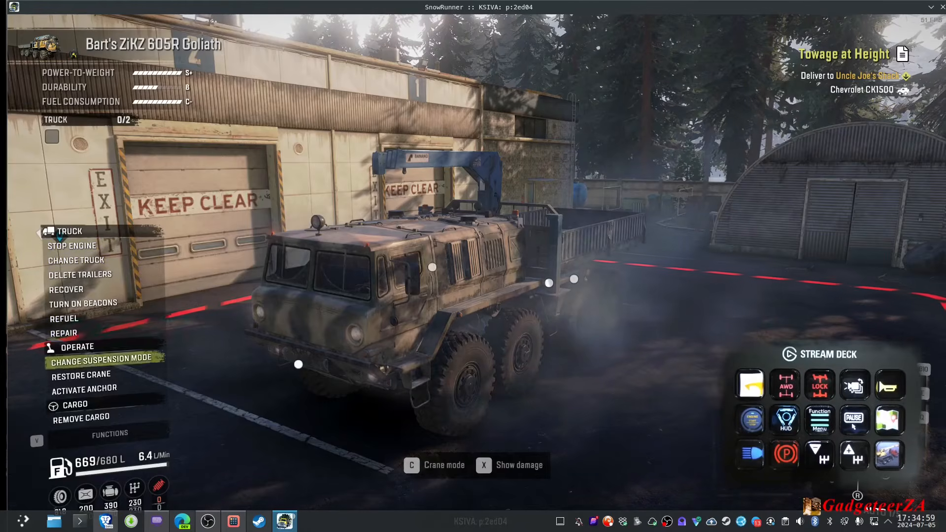
key("Down")
key("Down")
key("Up")
key("Up")
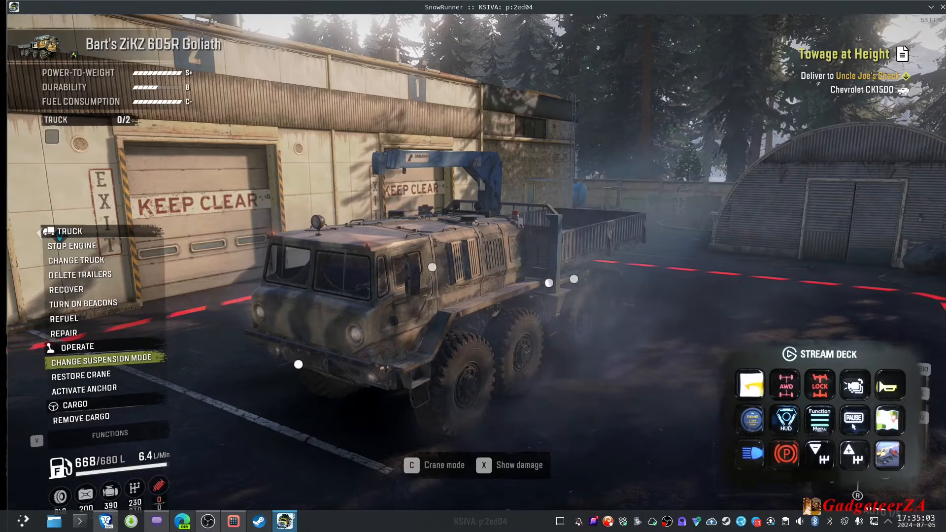
key("Down")
key("Down")
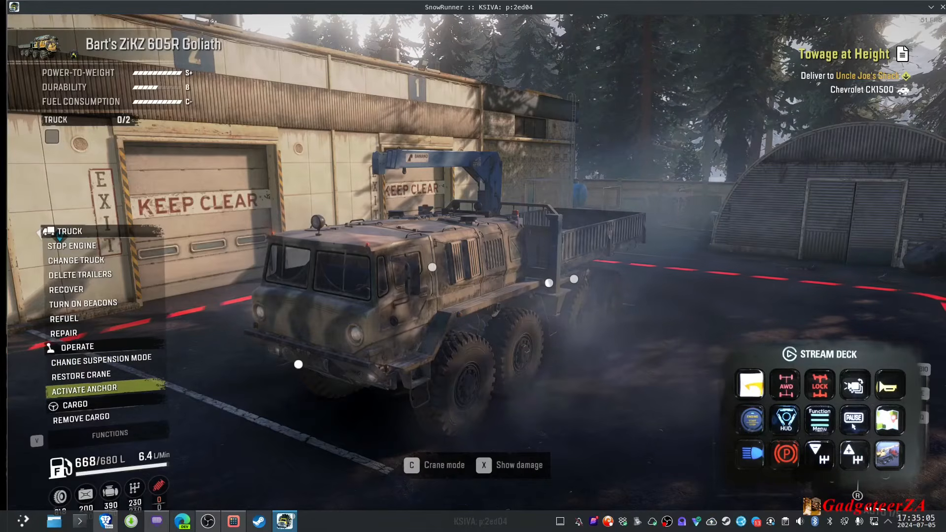
key("Return")
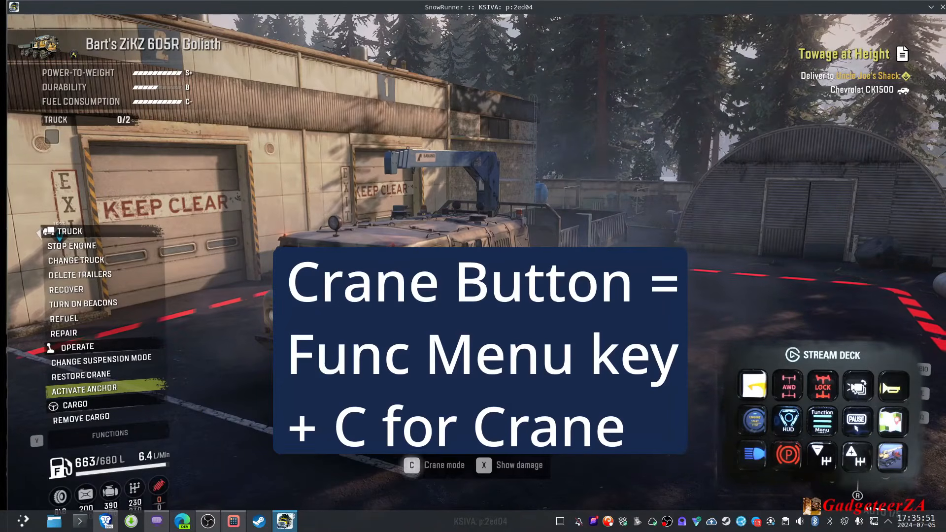
- Enter crane mode on the truck and raise the crane boom to the roof level of the garage
key("c")
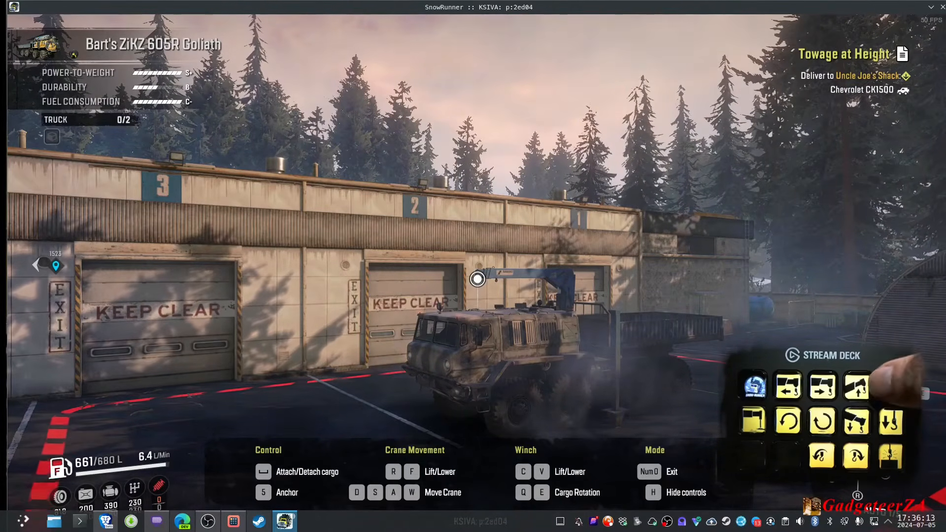
key("r")
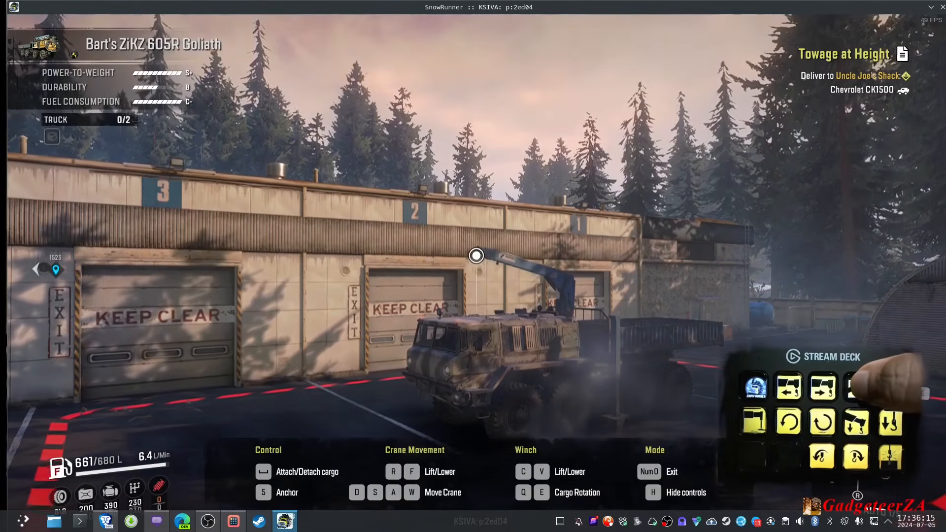
key("r")
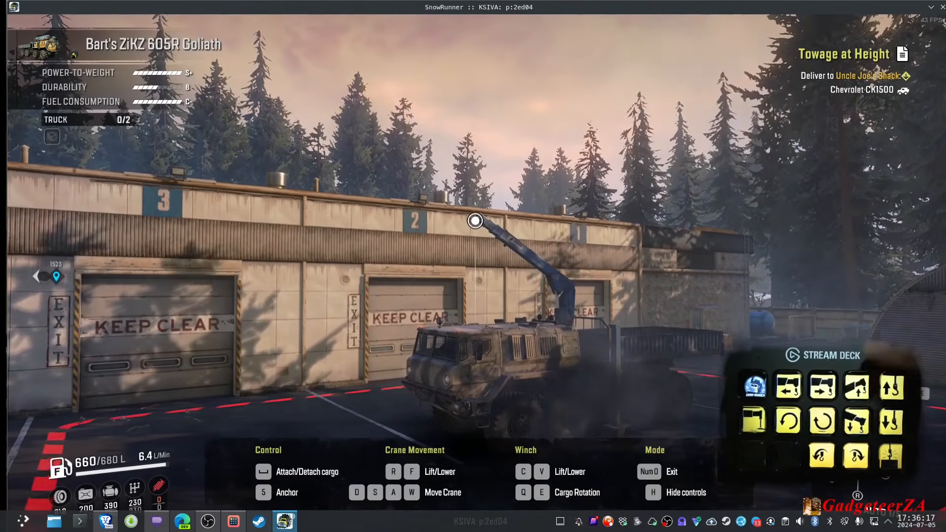
- Extend the raised crane boom well beyond the truck's cab and retract it slightly
key("w")
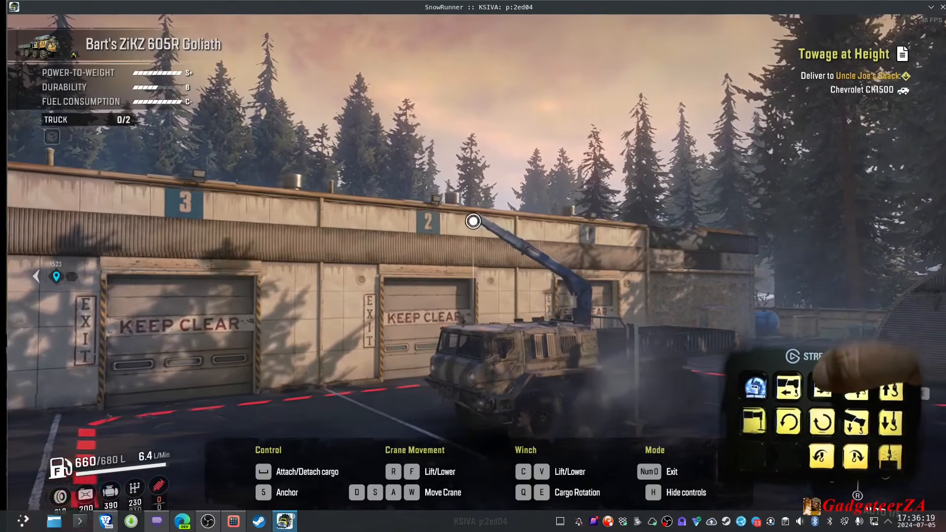
key("w")
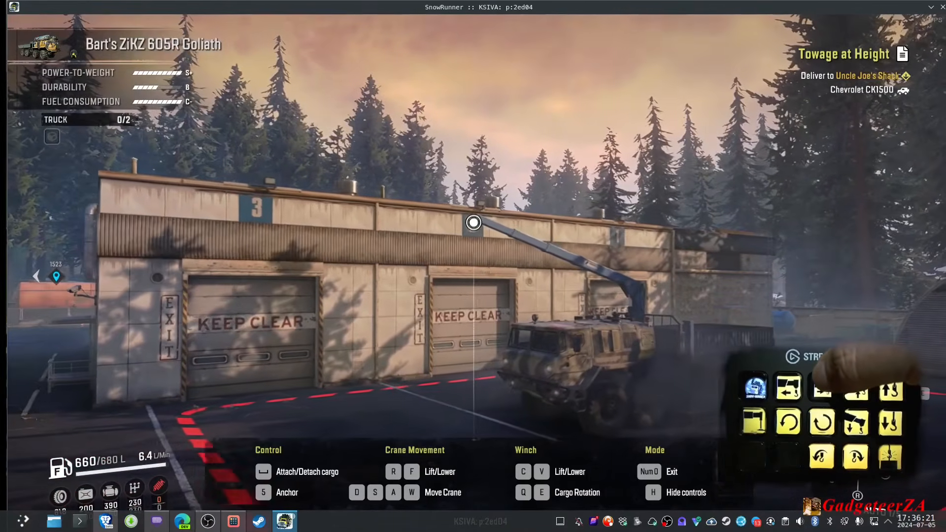
key("w")
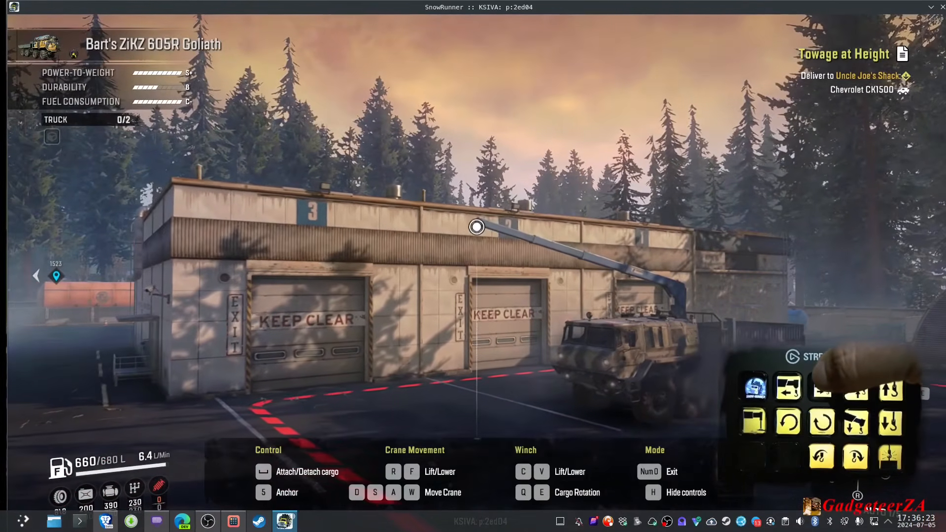
key("s")
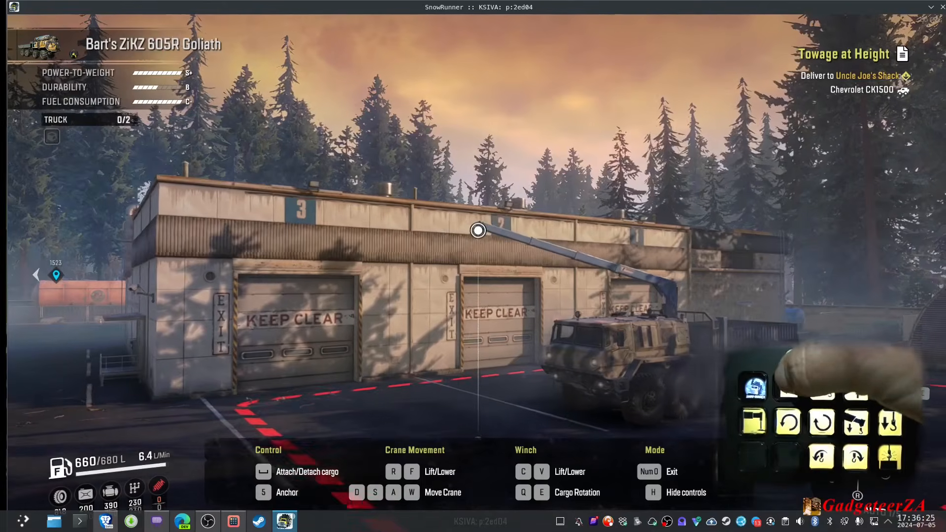
- Swing the extended crane boom sideways and back again
key("w")
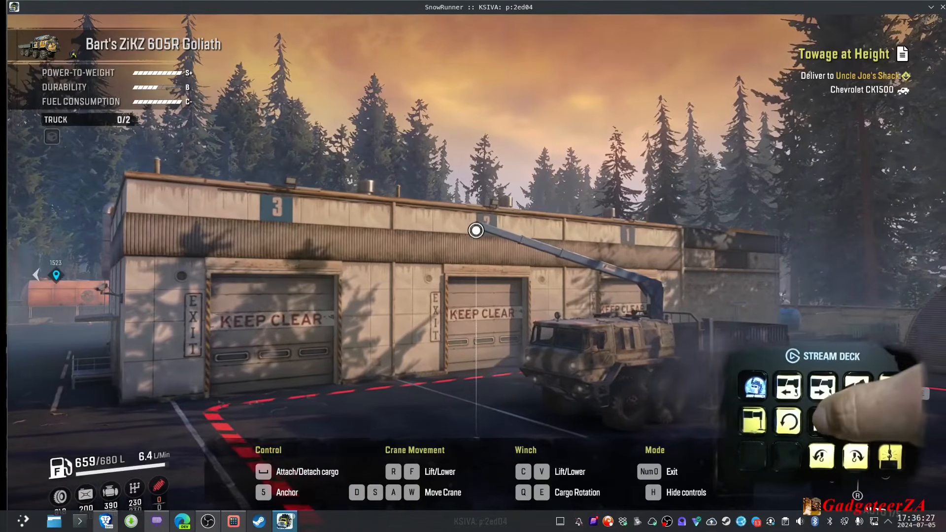
key("w")
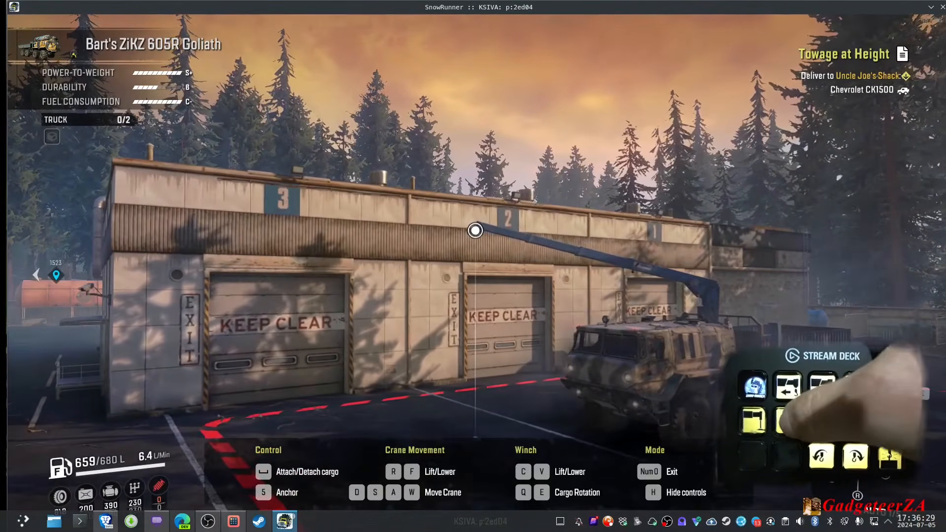
key("s")
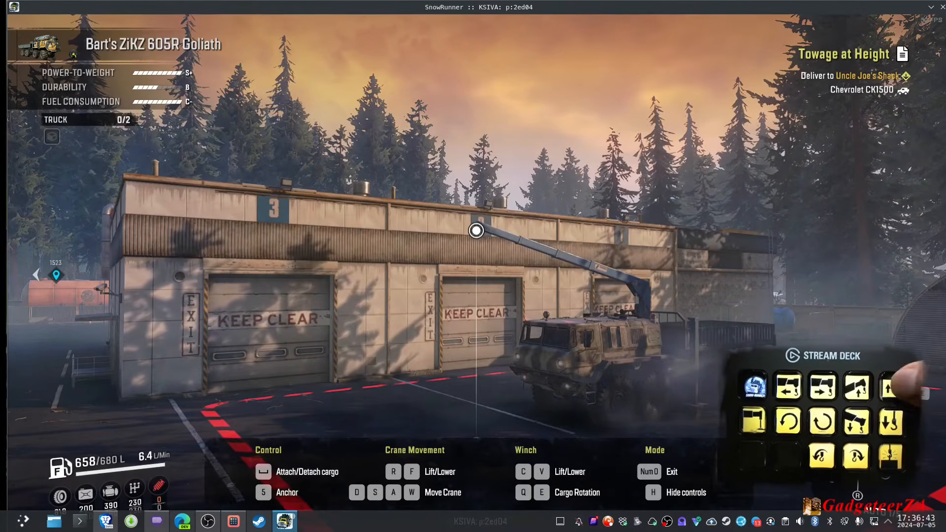
- Lift the crane boom a little, lower it again, and exit crane mode
key("r")
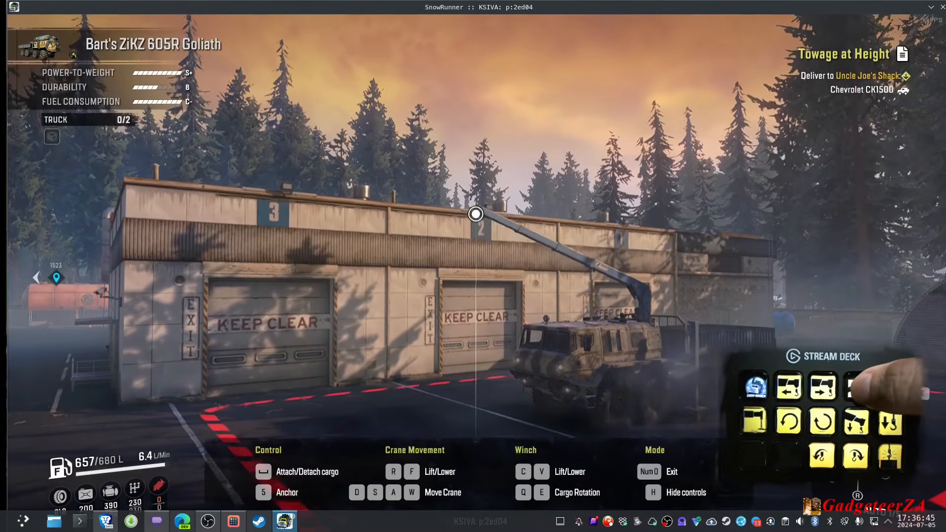
key("f")
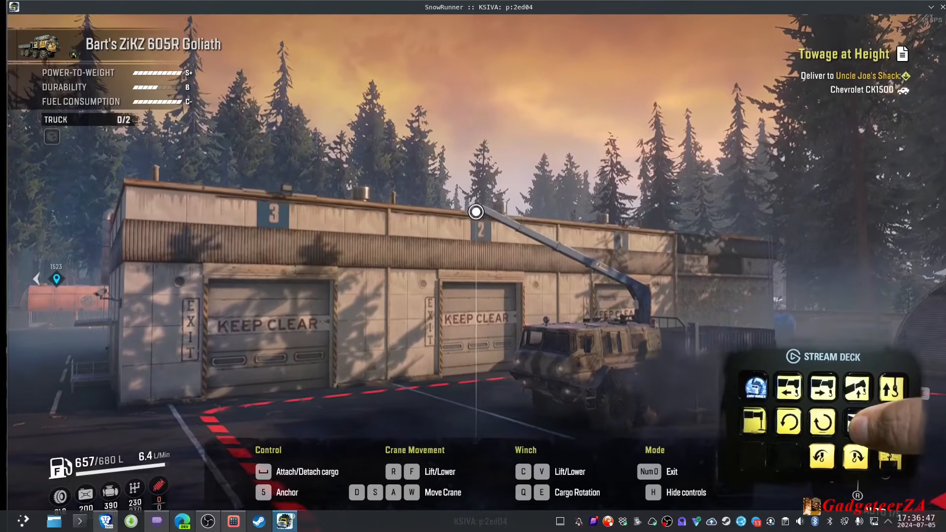
key("f")
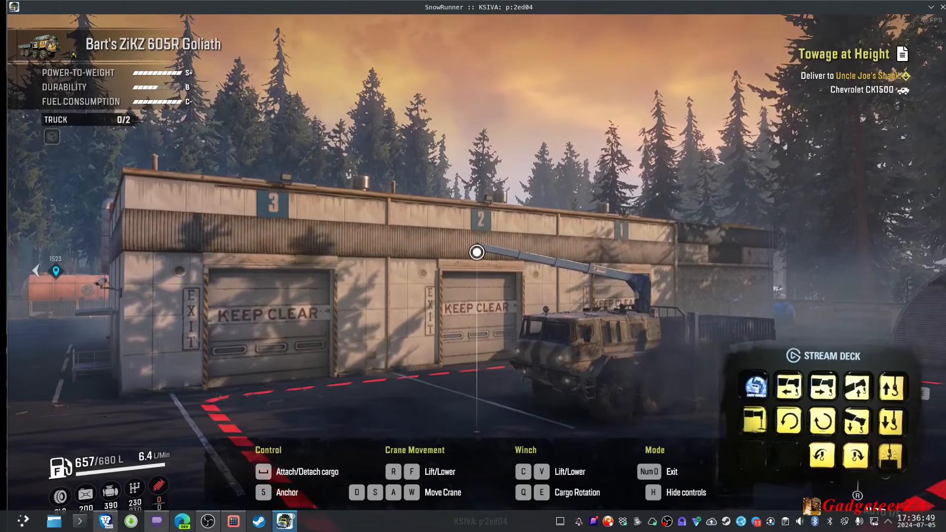
key("e")
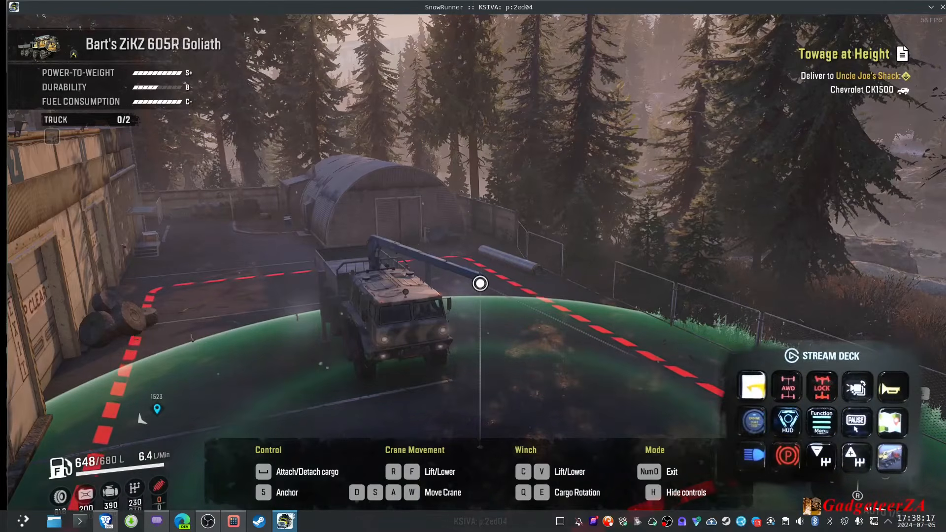
key("KP_0")
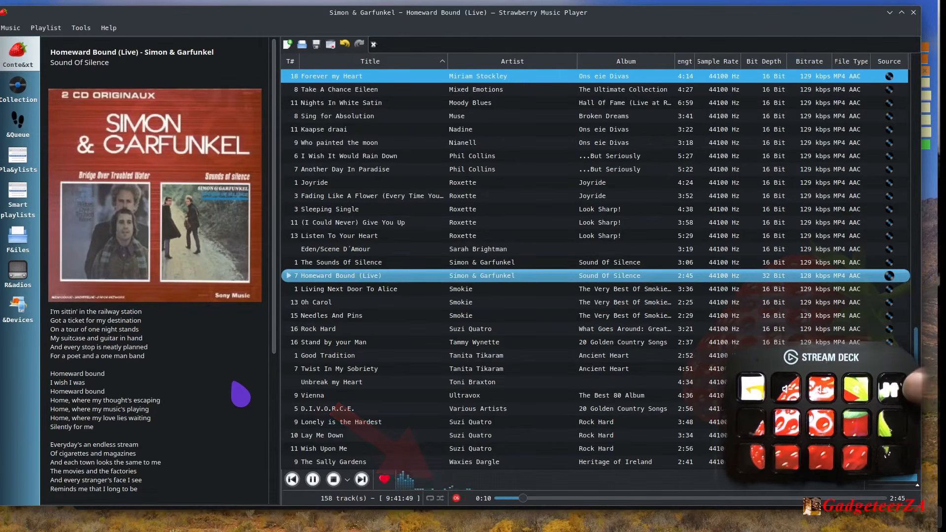
- In Strawberry Music Player, pause and resume Homeward Bound (Live) and step the system volume up and down, including 30% and 20%
key("space")
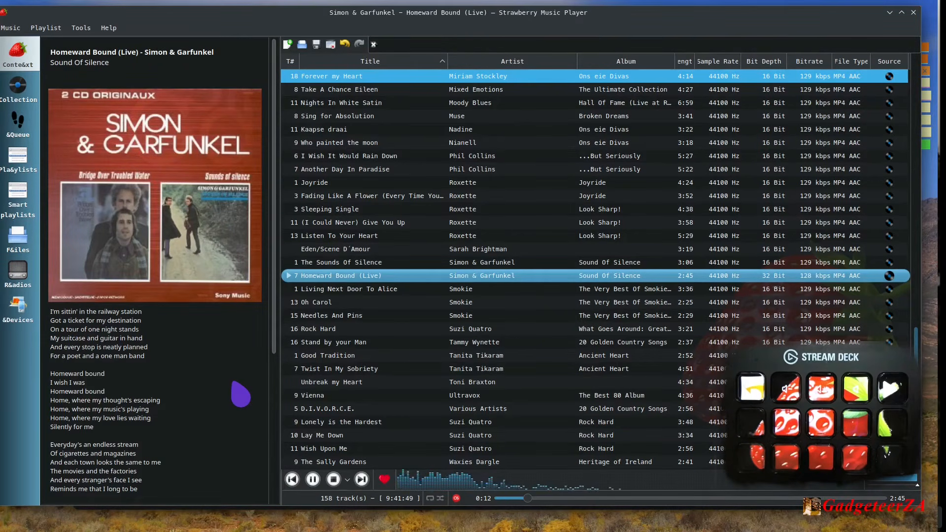
key("space")
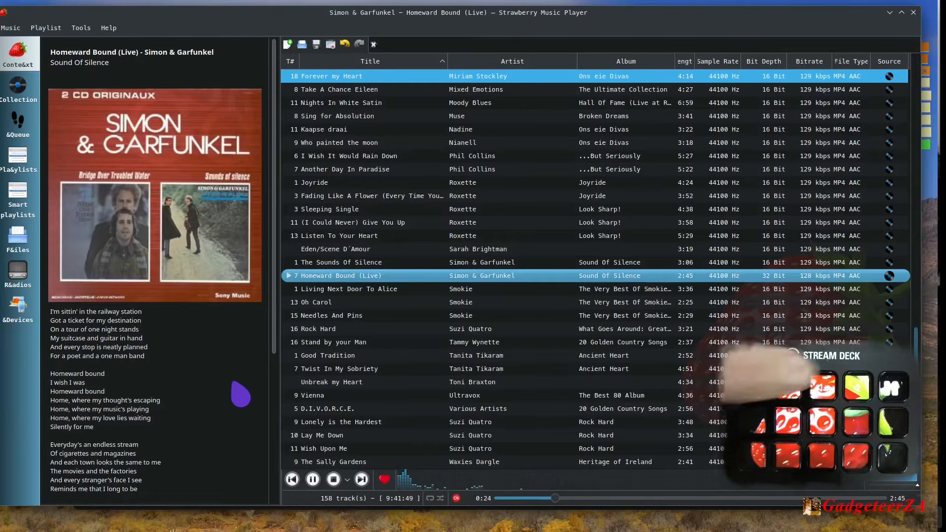
key("XF86AudioRaiseVolume")
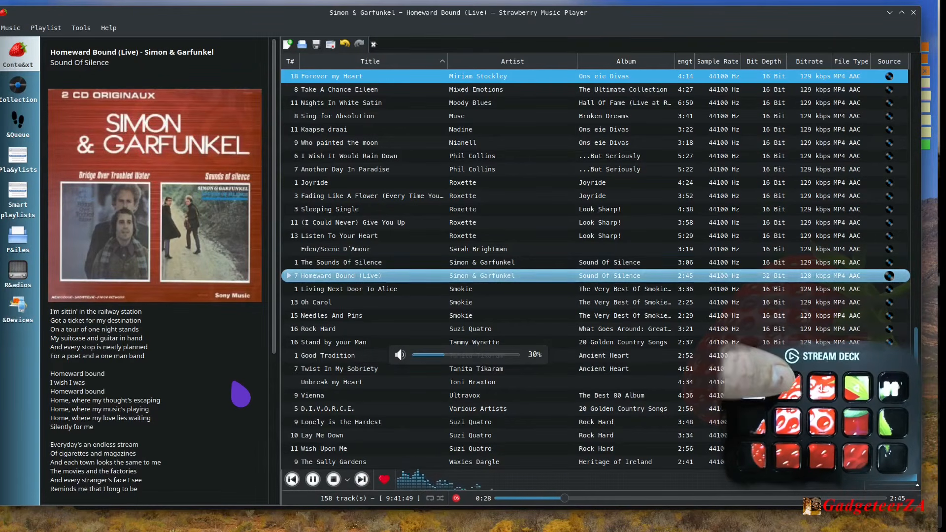
key("XF86AudioLowerVolume")
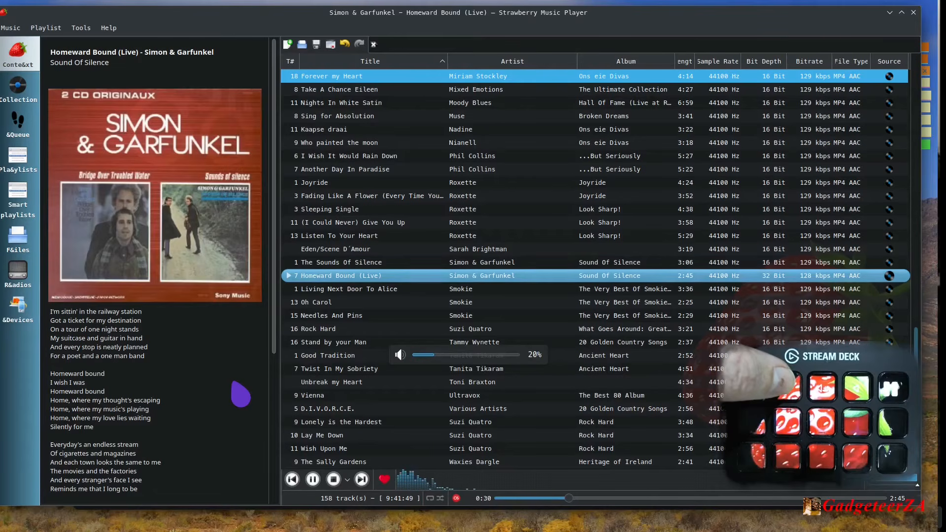
key("XF86AudioLowerVolume")
key("XF86AudioRaiseVolume")
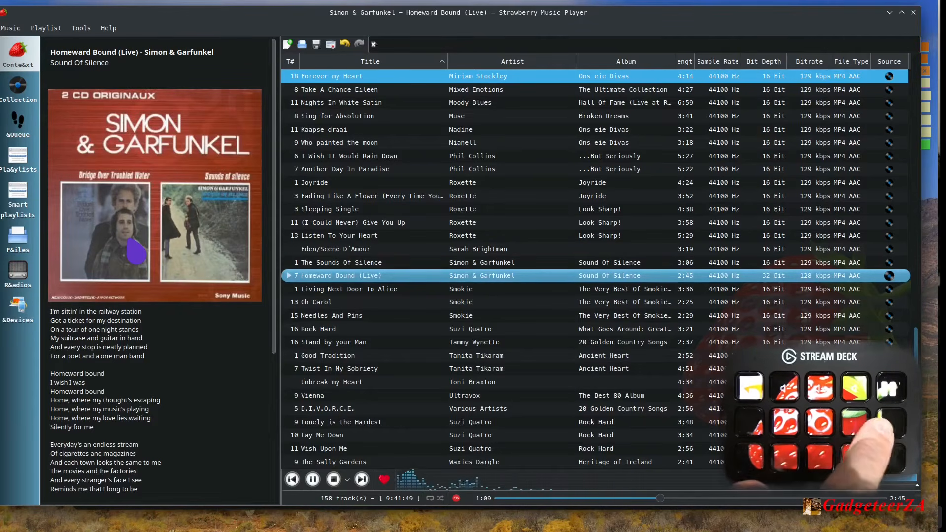
- Skip to the playlist's next track, Living Next Door To Alice
key("XF86AudioNext")
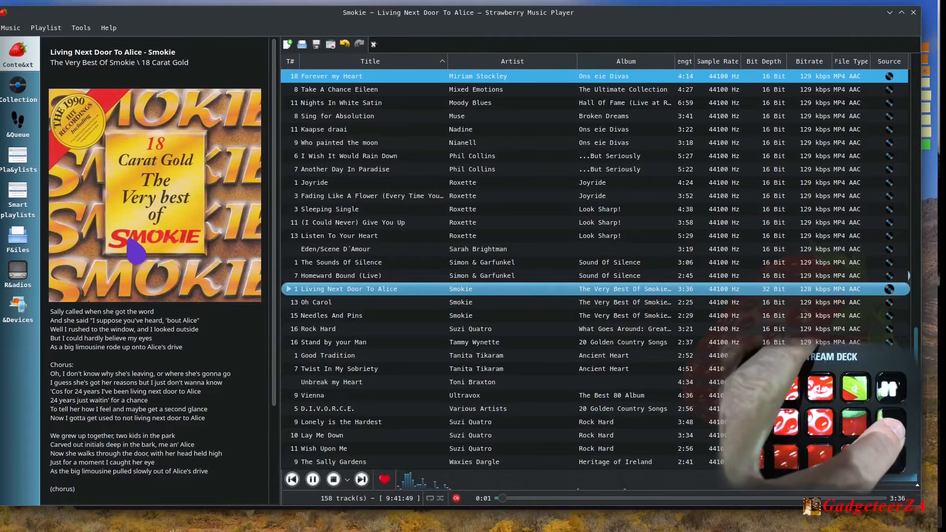
- Skip to Oh Carol and back to Living Next Door To Alice, and pause playback before closing Strawberry
key("XF86AudioNext")
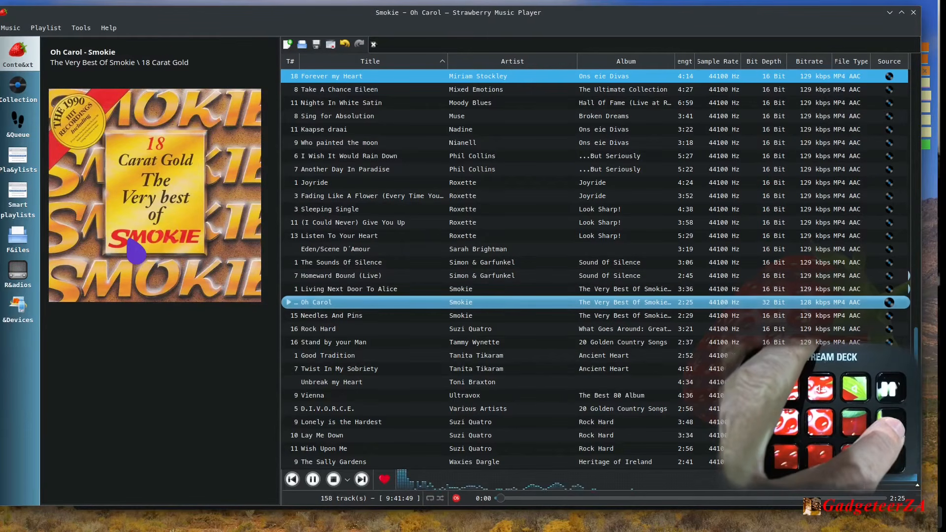
key("XF86AudioPrev")
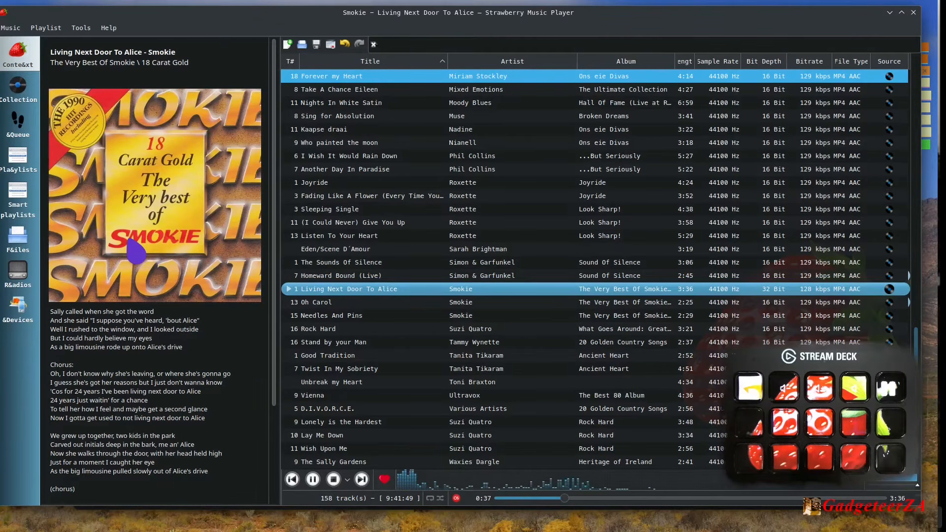
key("space")
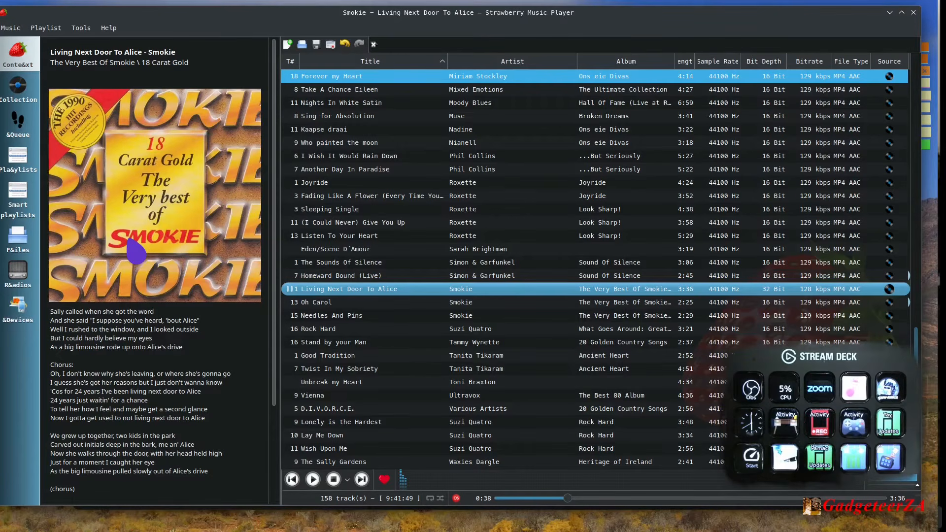
left_click(914, 12)
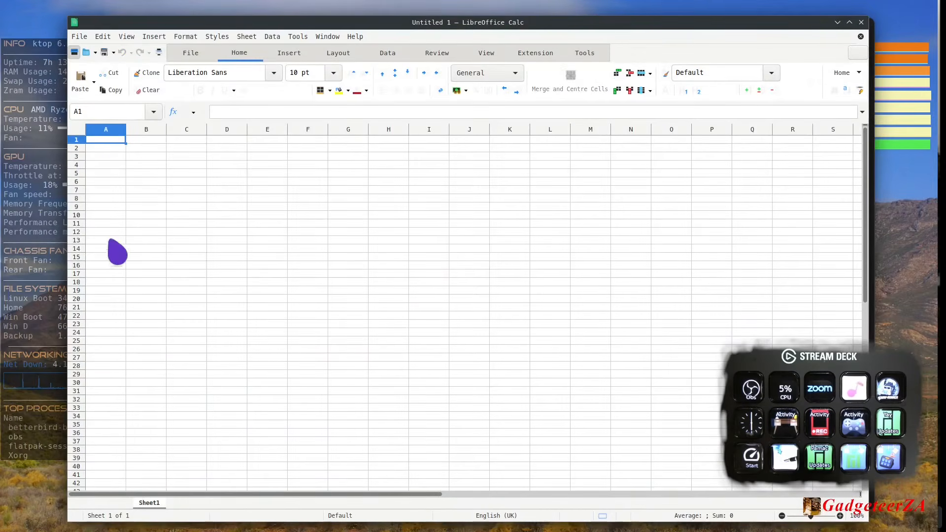
- Shift the blank LibreOffice Calc window aside and switch StreamController from the Main page to the Spreadsheet page, returning to Calc
left_click(144, 140)
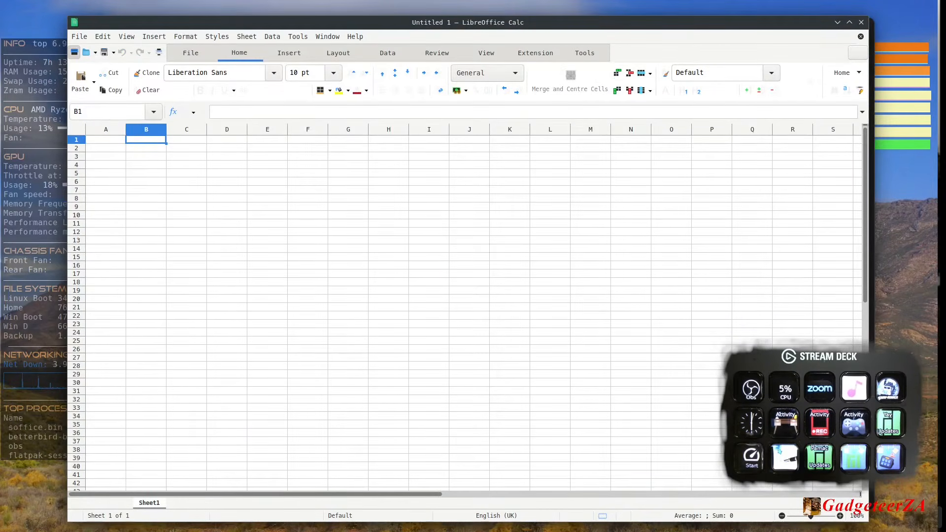
left_click_drag(337, 22, 392, 22)
left_click(96, 28)
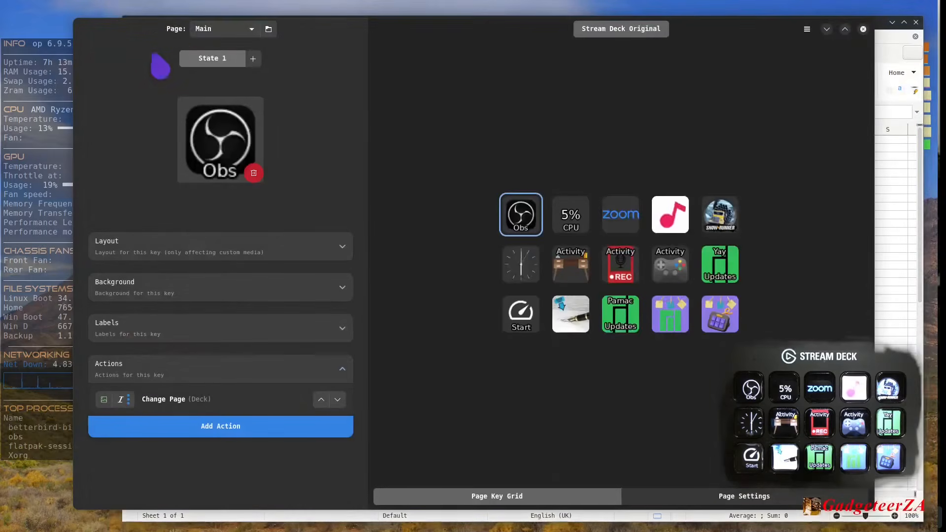
left_click(213, 31)
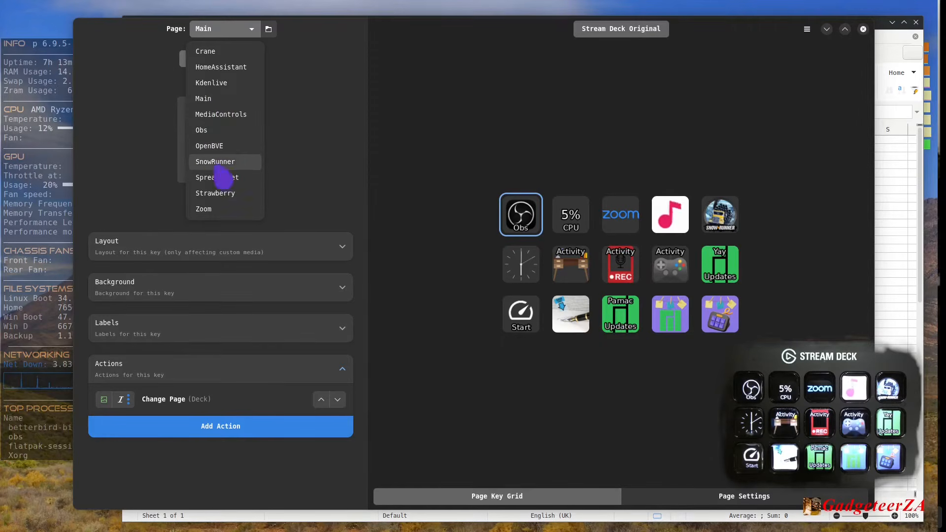
left_click(222, 178)
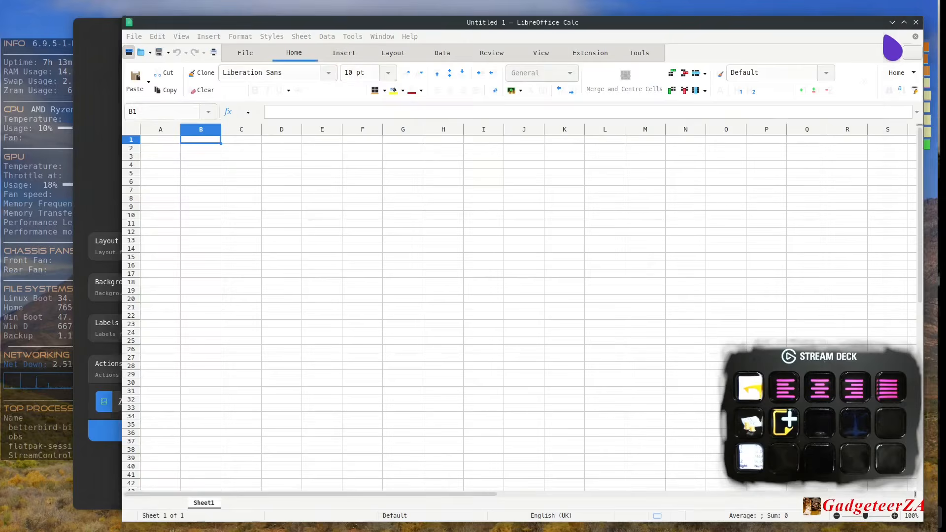
left_click(885, 42)
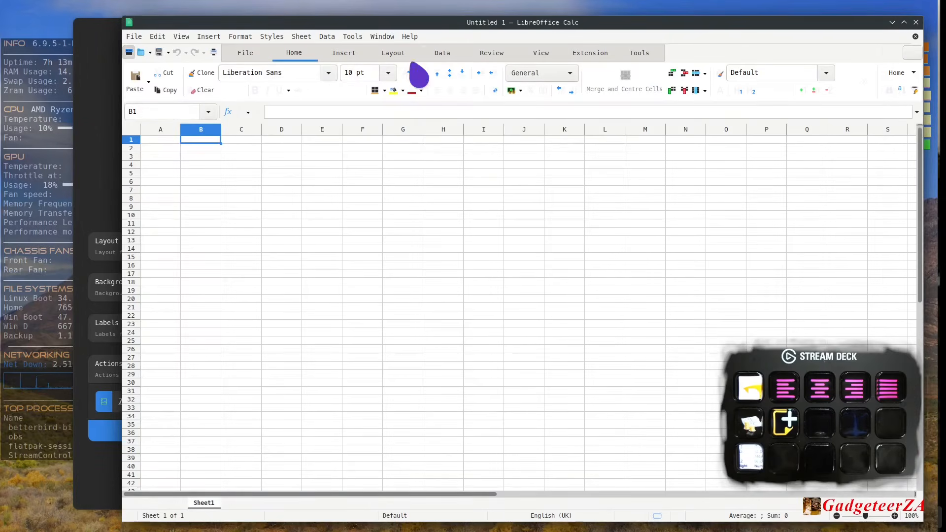
- Enter 56, 43, 56, 76, 234, 45 and 32 down cells C1 to C7
left_click(240, 143)
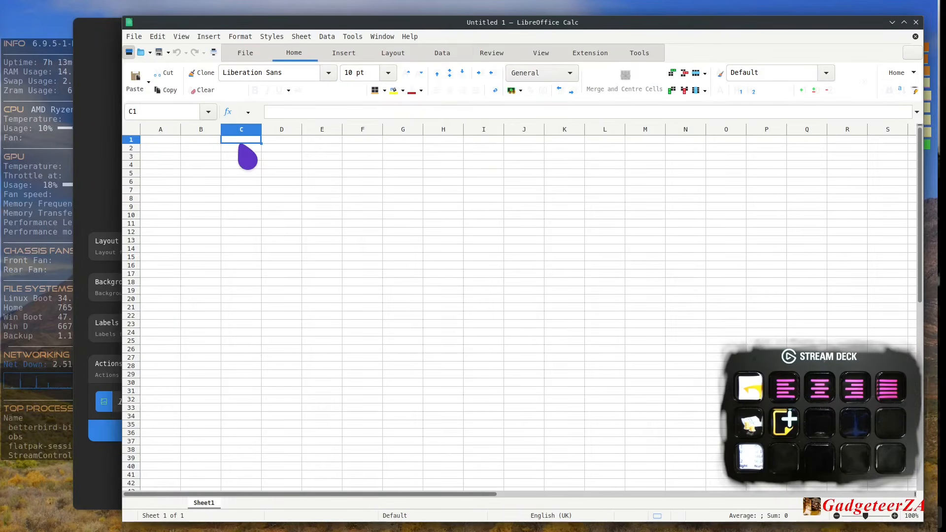
type("56")
key("Return")
type("4")
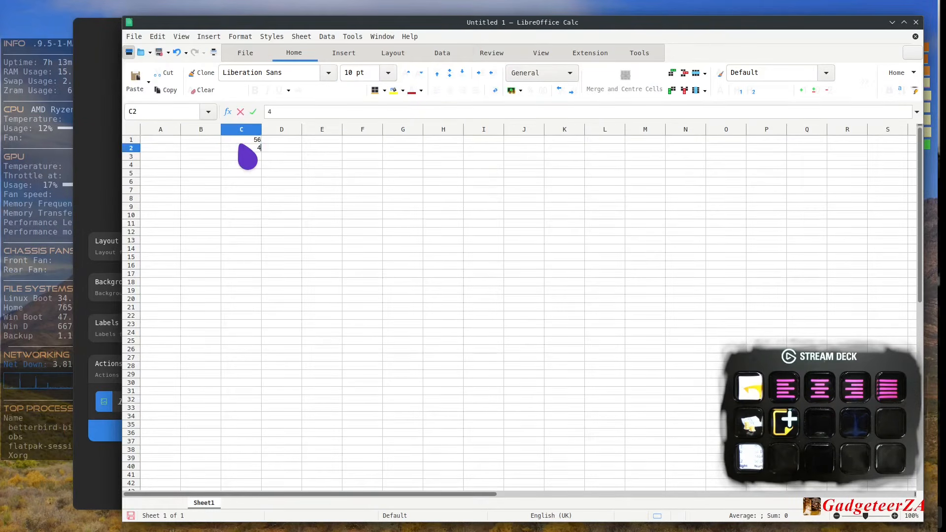
type("3")
key("Return")
type("56")
key("Return")
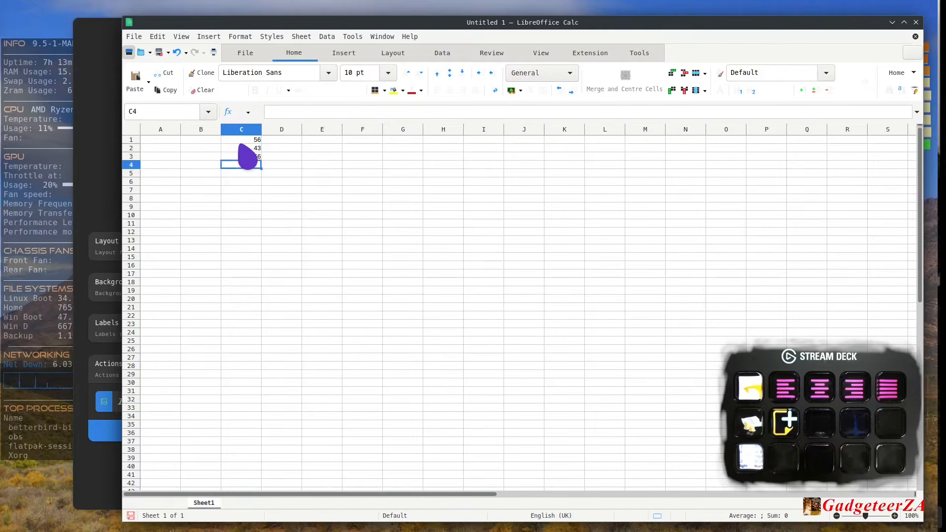
type("76")
key("Return")
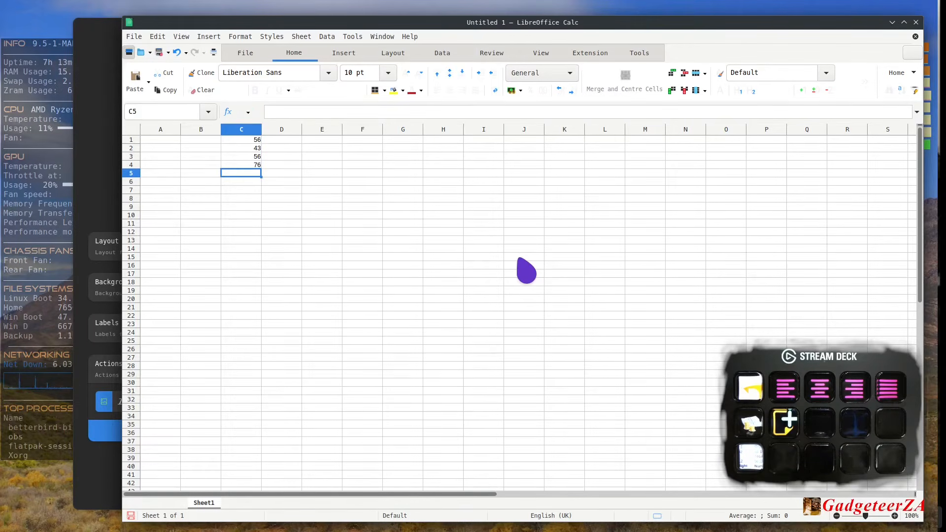
type("234")
key("Return")
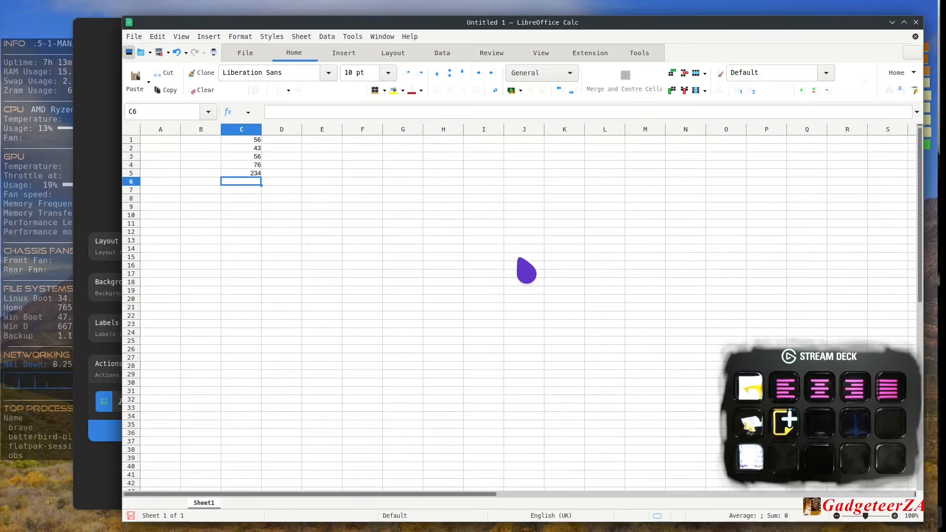
key("Return")
type("3")
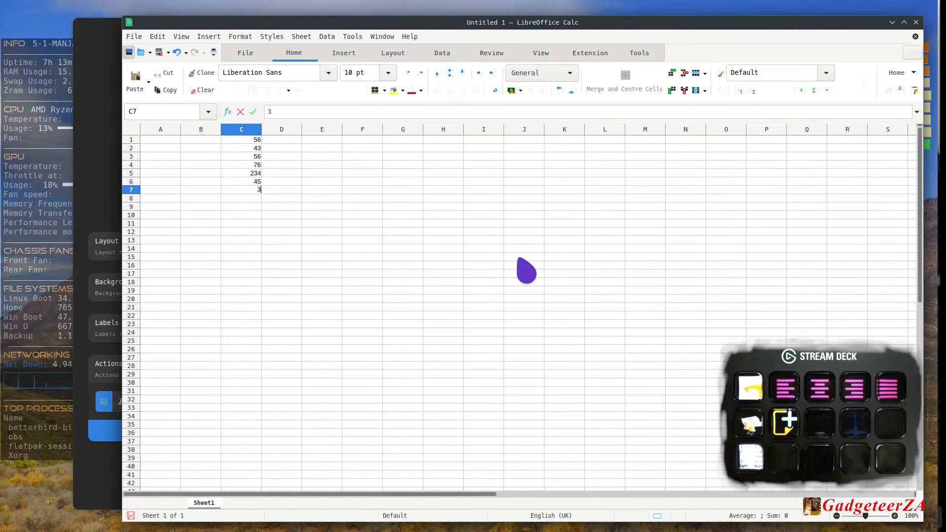
type("2")
key("Return")
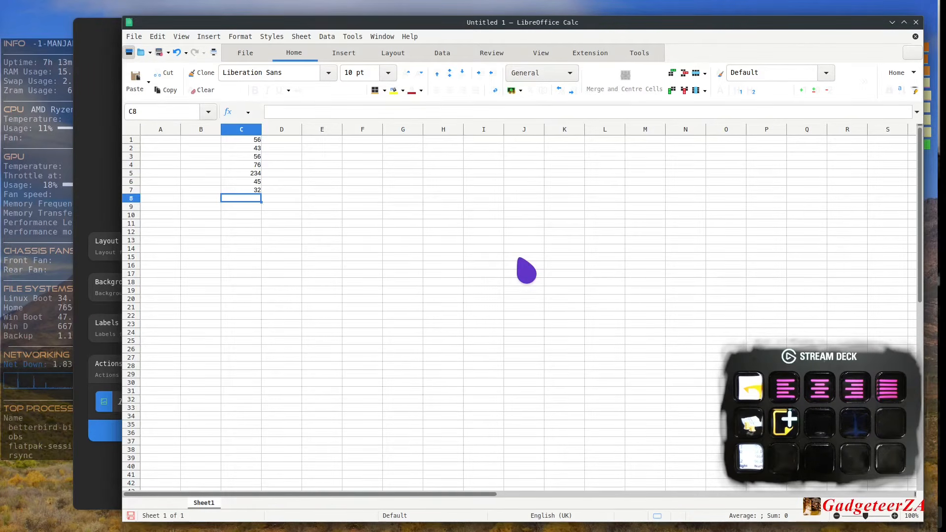
- Try left, centre, right and justified alignment on cell C1, finishing with right alignment
key("Up")
key("Up")
key("Up")
key("Up")
key("Up")
key("Up")
key("Up")
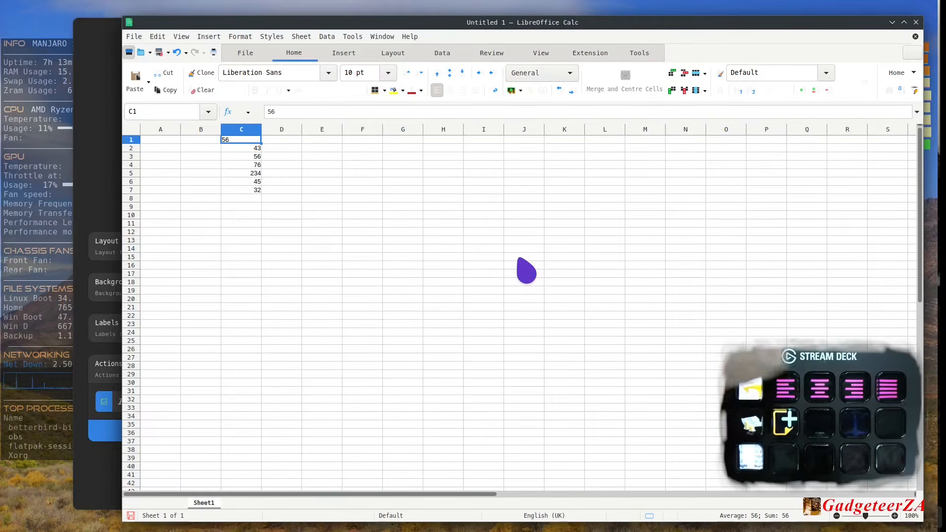
key("ctrl+e")
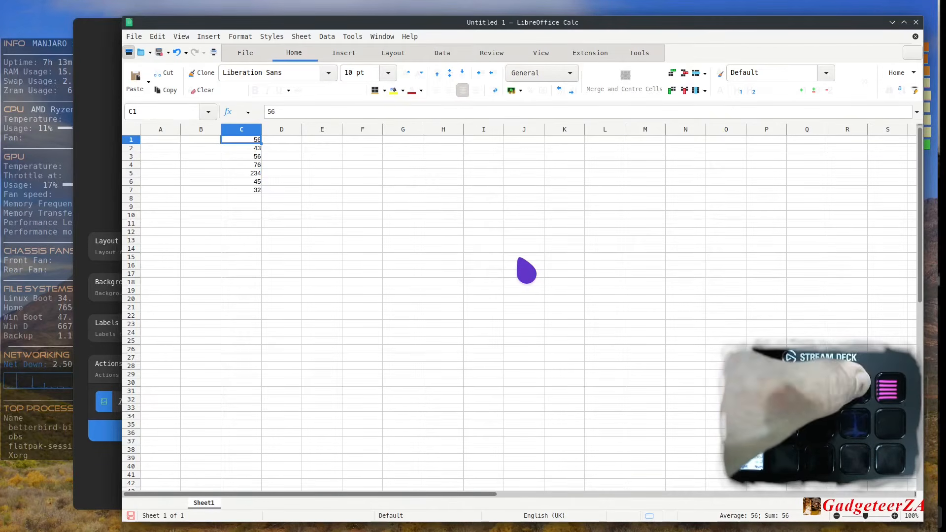
key("ctrl+r")
key("ctrl+j")
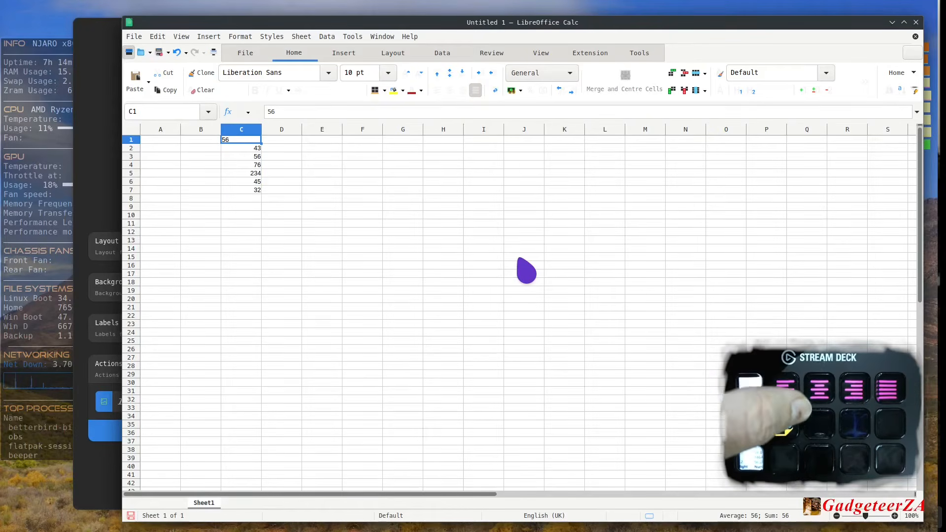
key("ctrl+r")
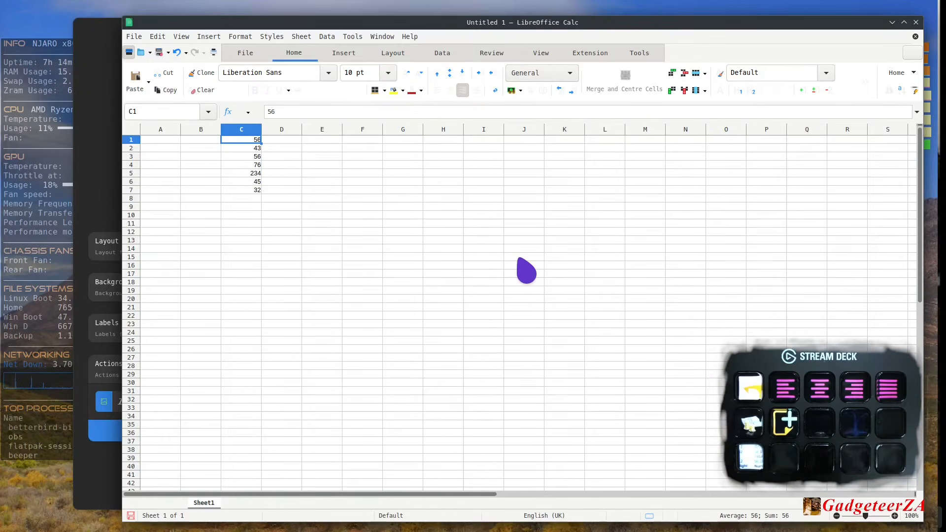
key("Down")
key("Down")
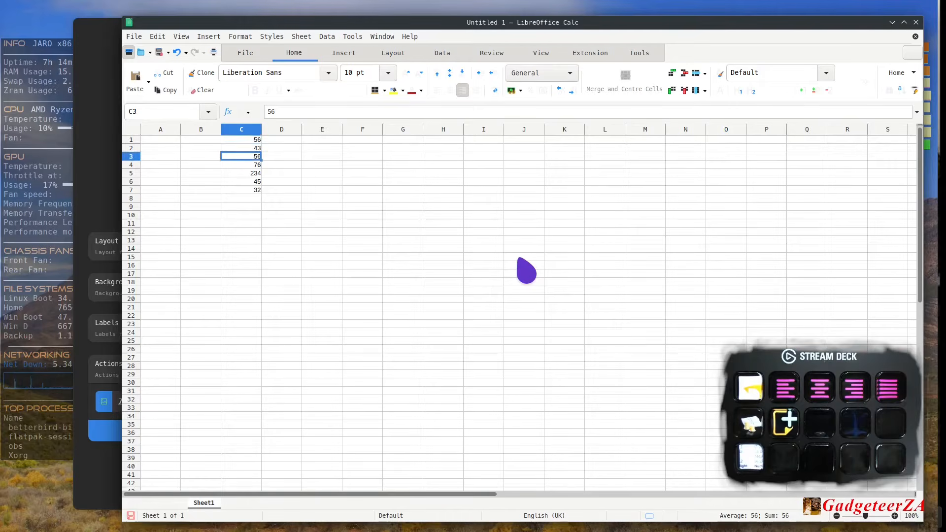
- Format cells C1:C8 as currency and insert a sum of C1:C7 in C8
left_click(232, 199)
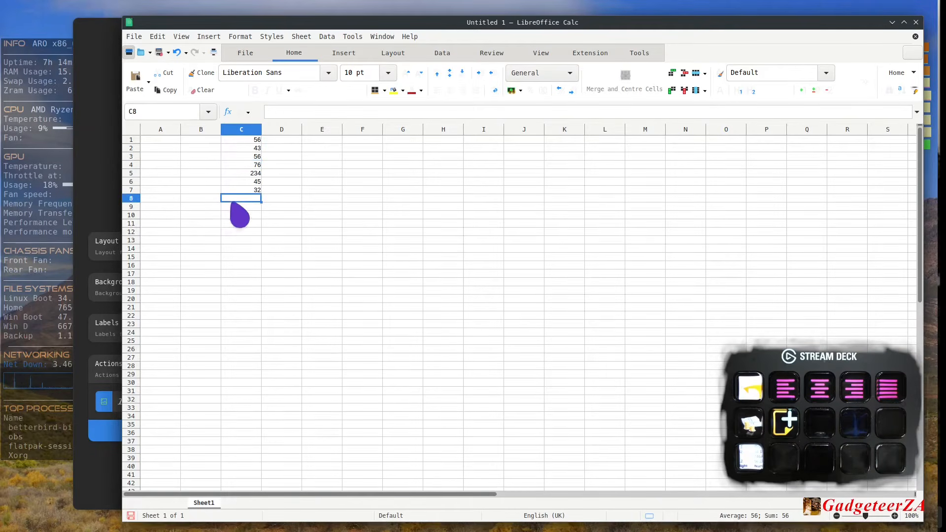
key("shift+Up")
key("shift+Up")
key("shift+Up")
key("shift+Up")
key("shift+Up")
key("shift+Up")
key("shift+Up")
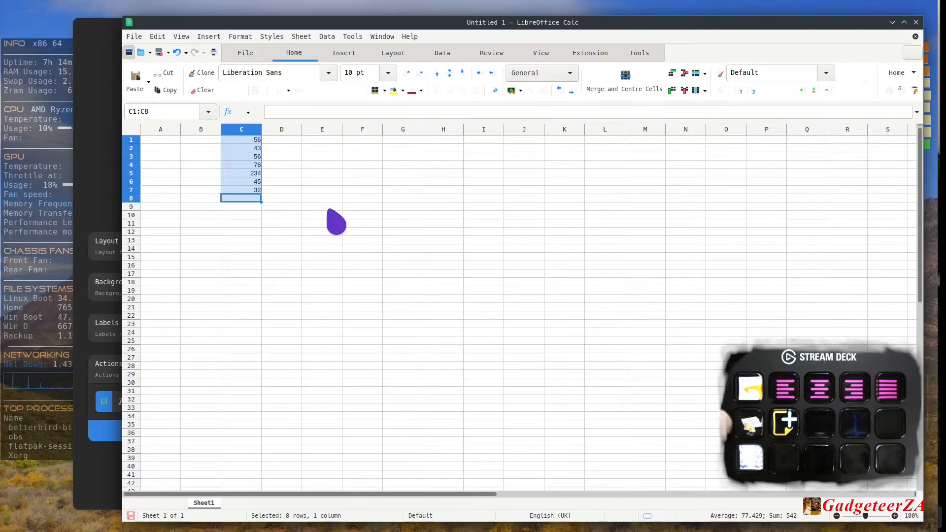
key("ctrl+shift+4")
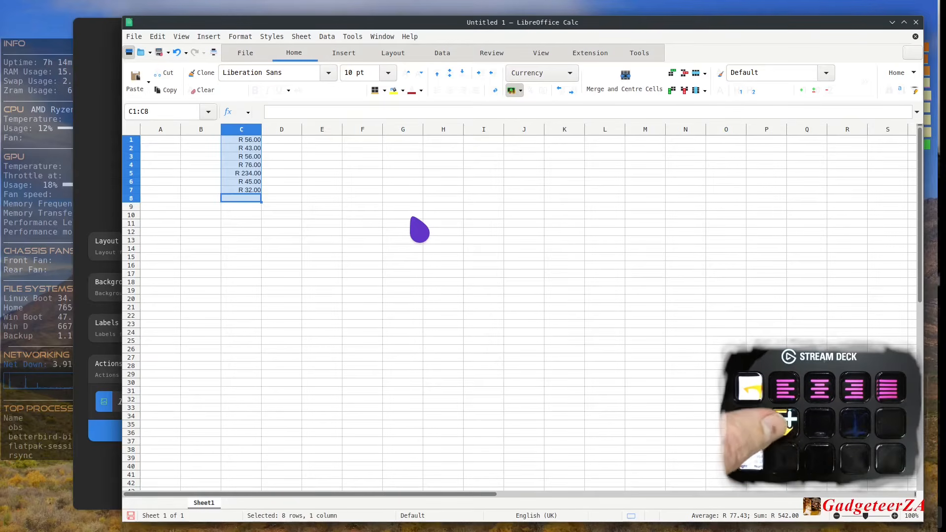
key("alt+equal")
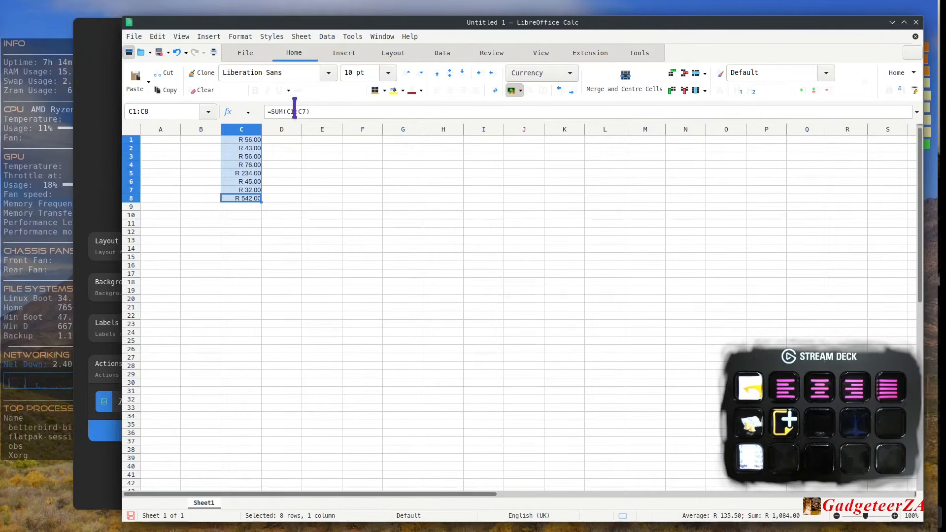
left_click(248, 206)
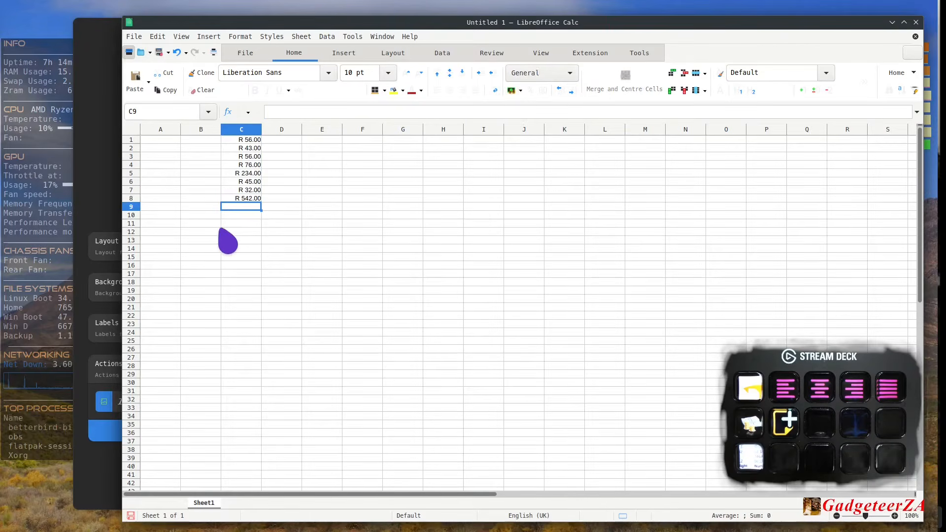
- Enter 56, 43, 34 as text with a leading apostrophe, and 56 in cells D4 to D7
left_click(288, 165)
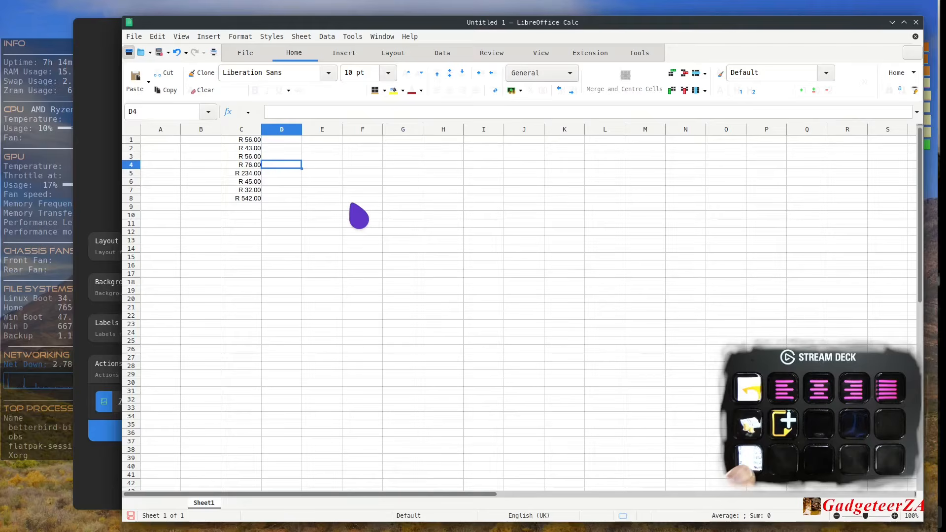
type("56")
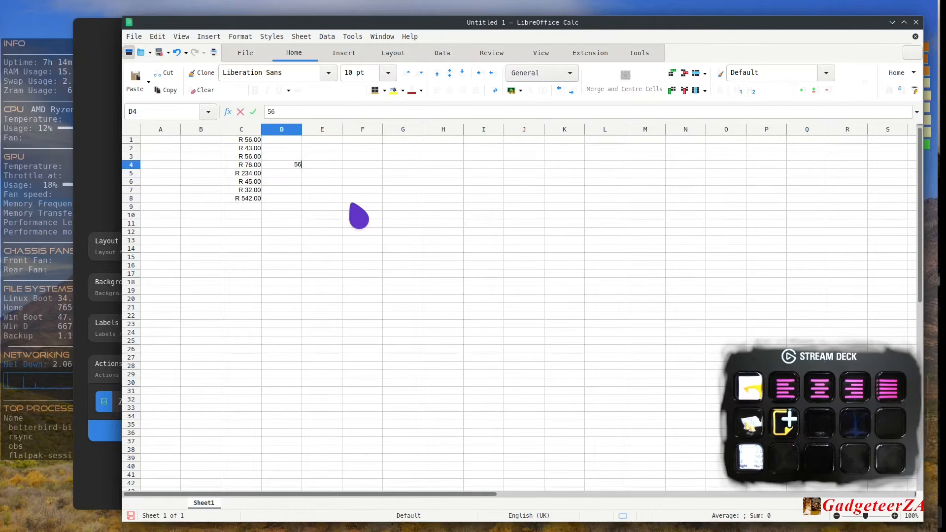
key("Return")
type("43")
key("Return")
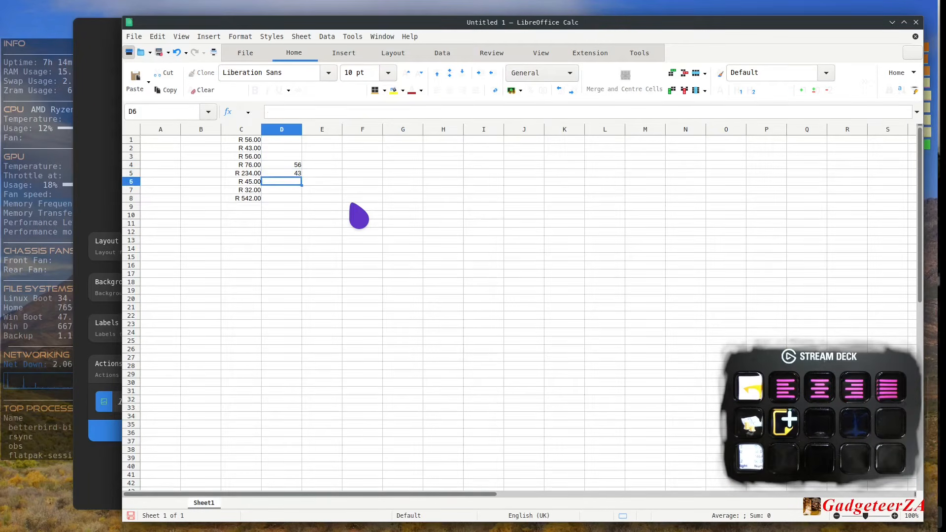
type("'34")
key("Return")
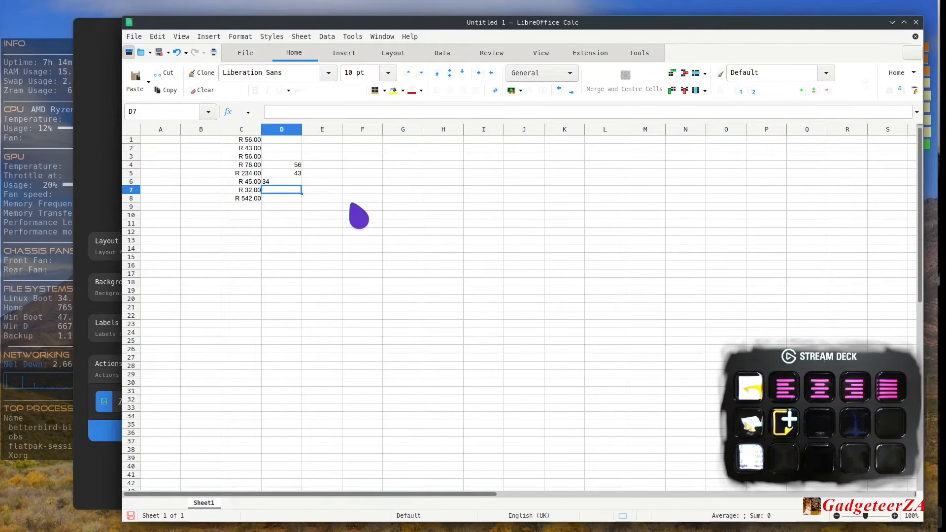
type("56")
key("Return")
- Right-align the text entry 34 in cell D6
key("Up")
key("Up")
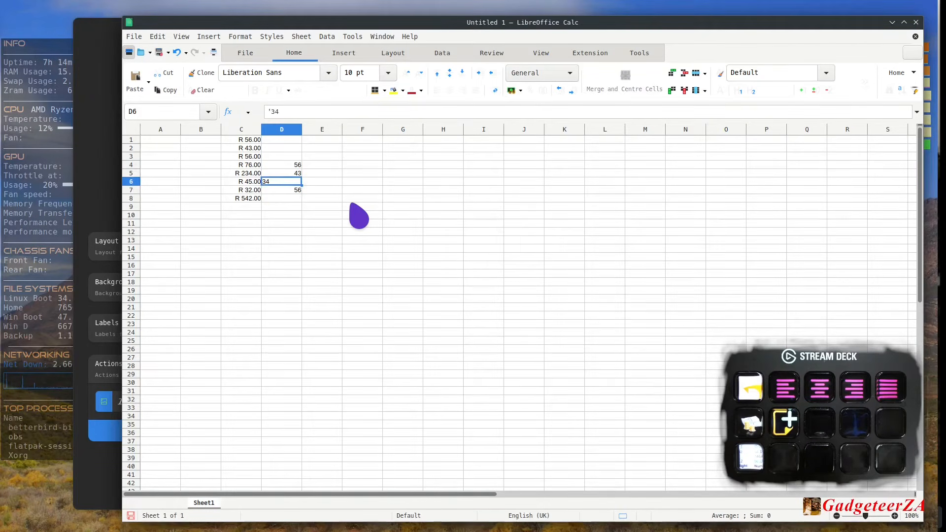
key("ctrl+r")
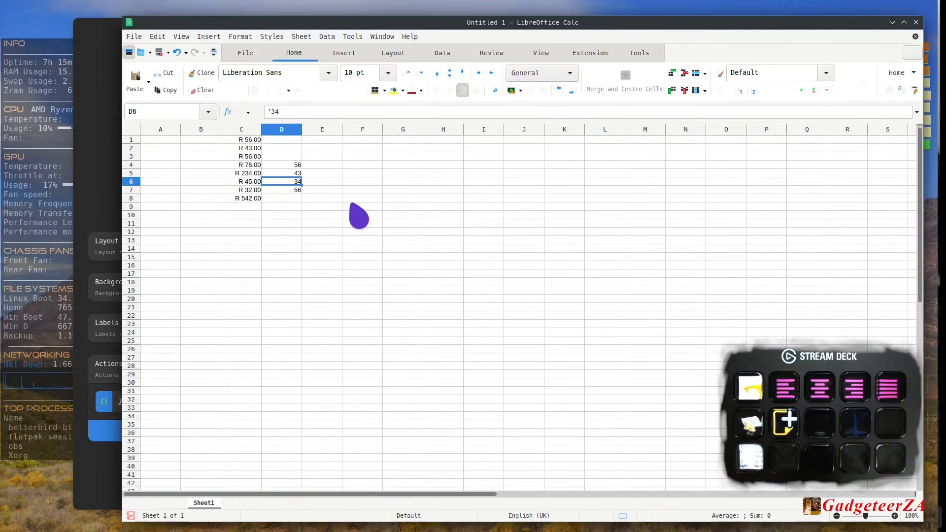
- Turn on value highlighting for the sheet and select D6 to compare its text entry with the numbers in D4:D7
left_click_drag(291, 165, 290, 190)
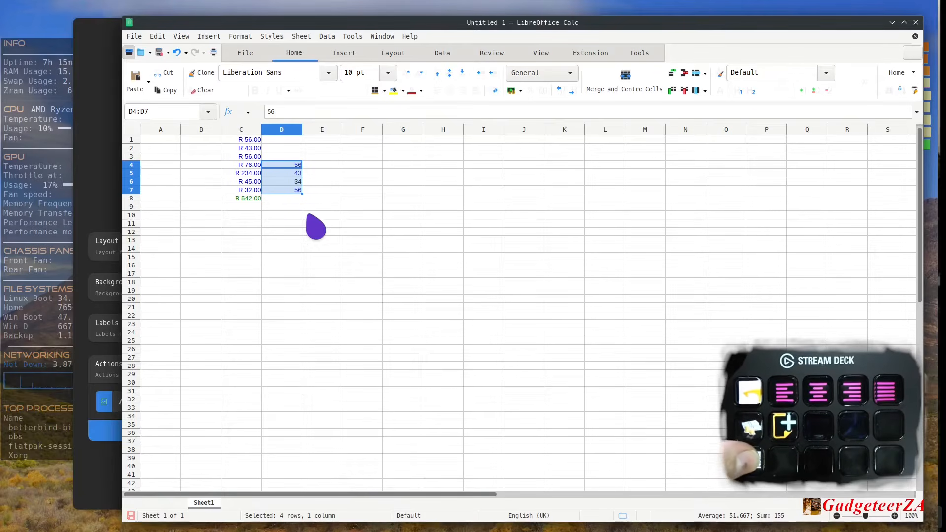
left_click(326, 182)
key("ctrl+F8")
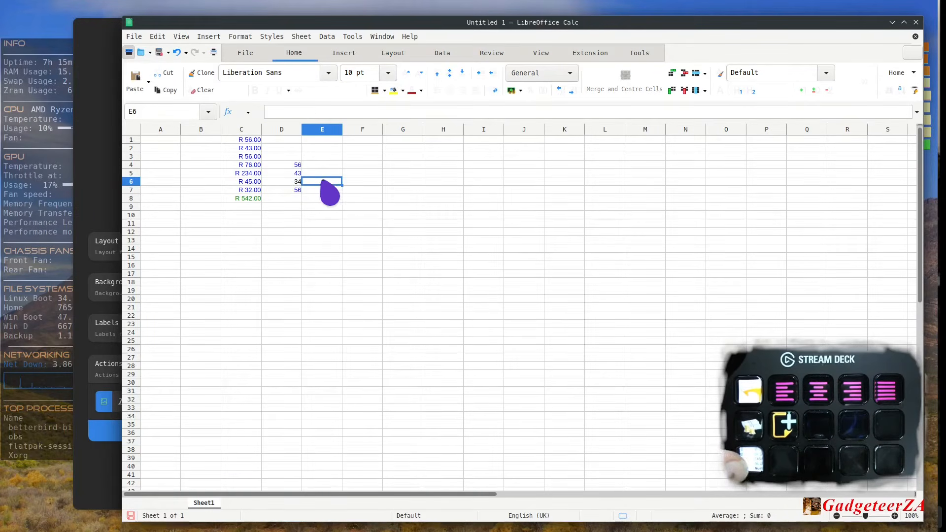
left_click(297, 182)
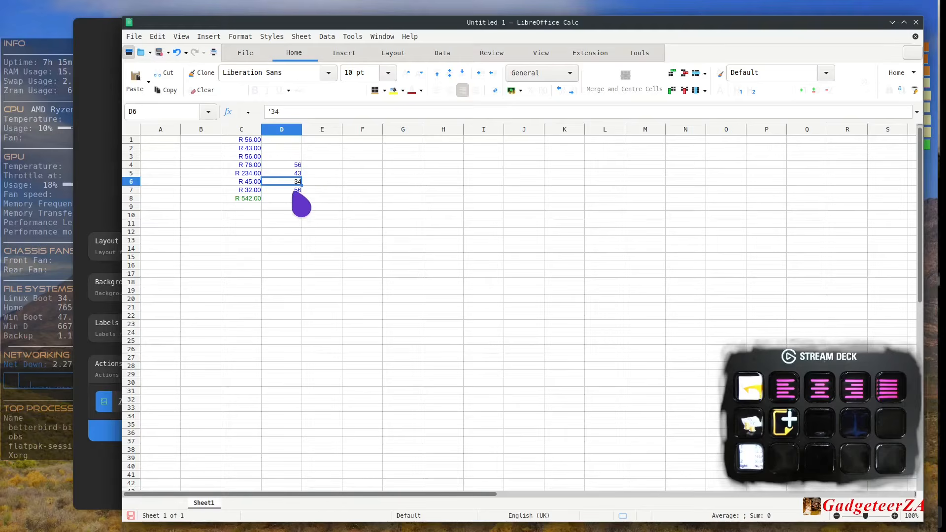
- Select cells D4:D7 and look through the available sheet and insert commands
left_click_drag(296, 165, 309, 193)
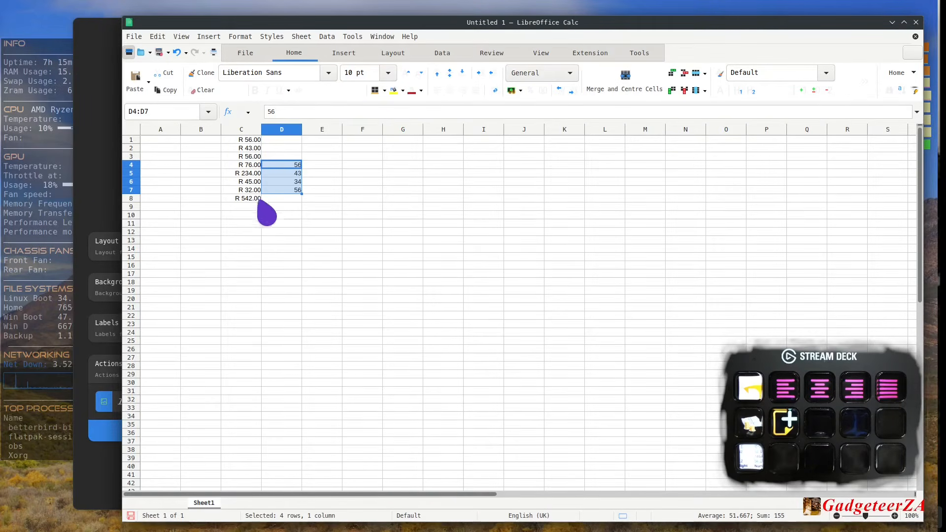
left_click(308, 39)
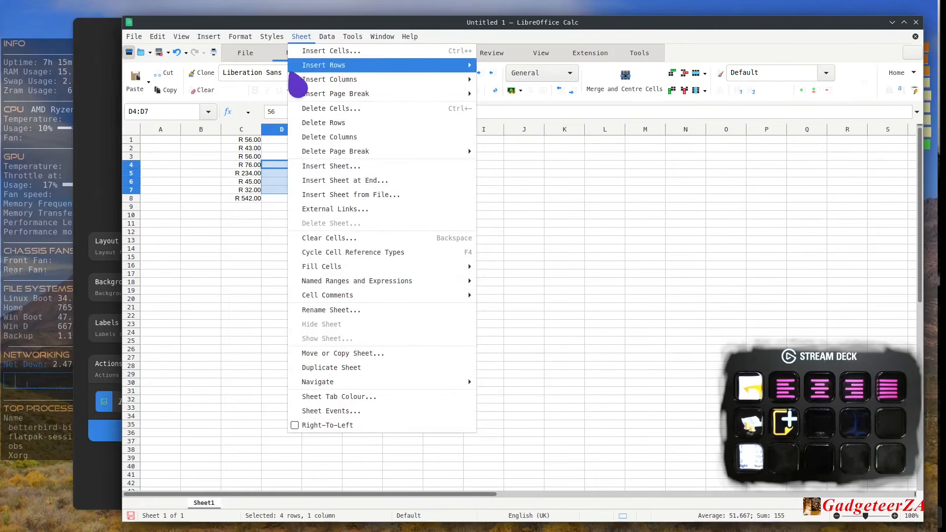
mouse_move(209, 37)
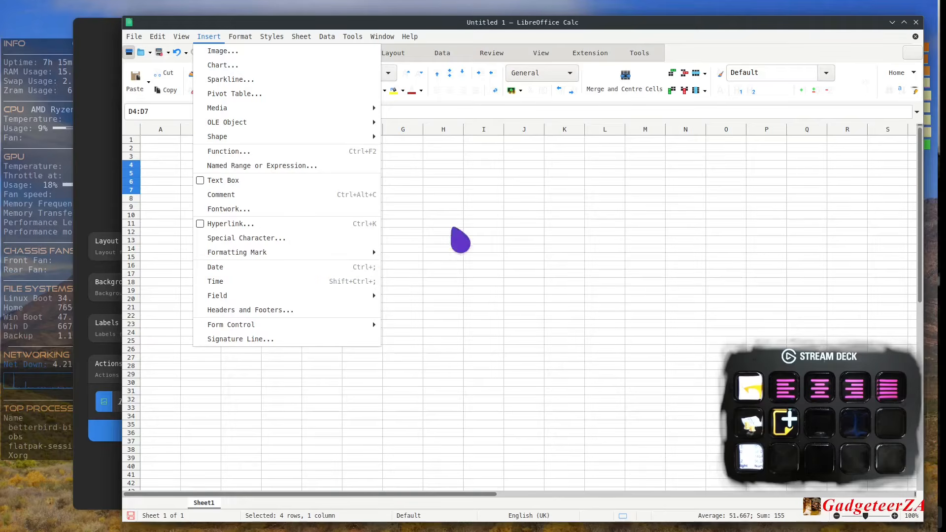
- Close the untitled spreadsheet without saving its changes
left_click(914, 24)
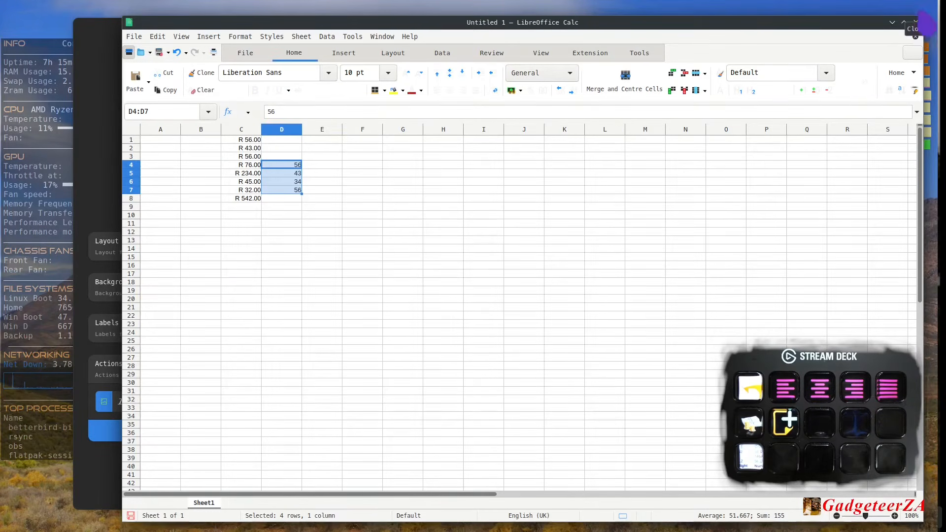
left_click(915, 24)
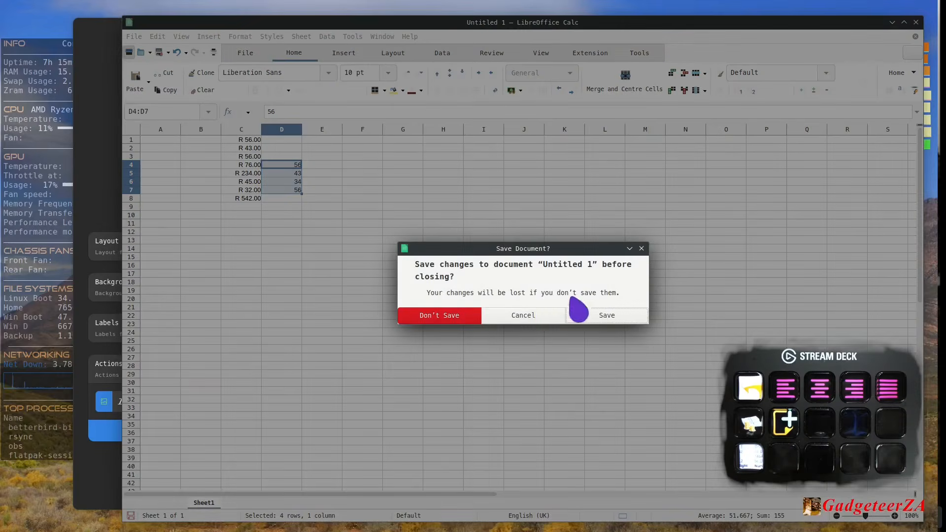
left_click(455, 318)
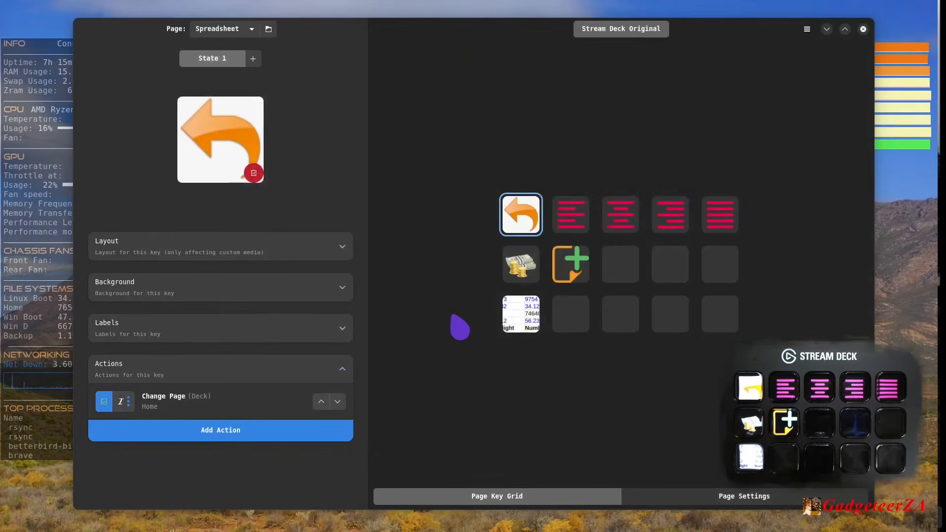
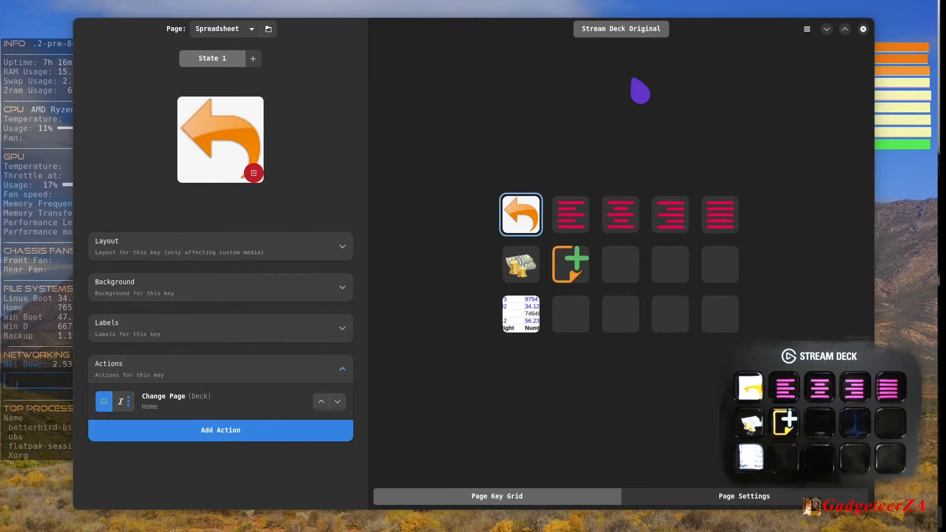
- Open the store and view the details of the Audio Switcher plugin, returning to the plugin list
left_click(807, 29)
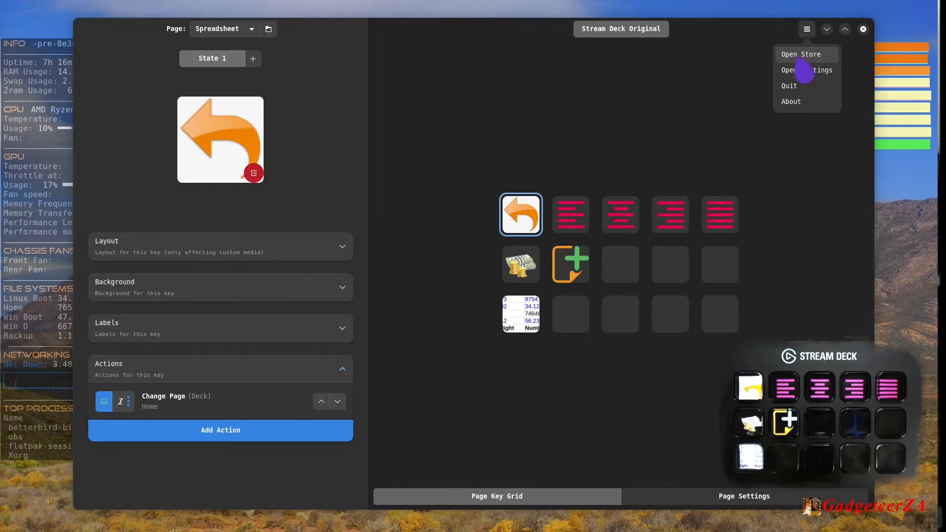
left_click(799, 55)
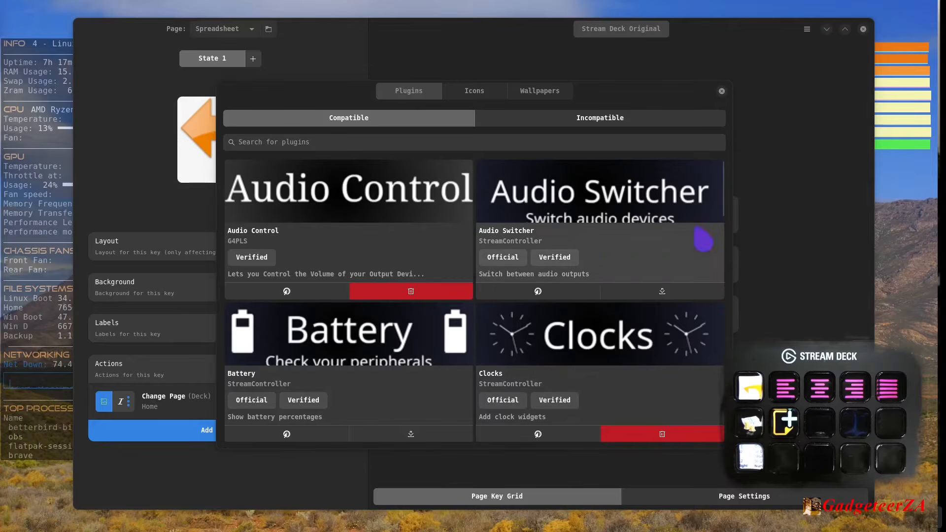
left_click(628, 257)
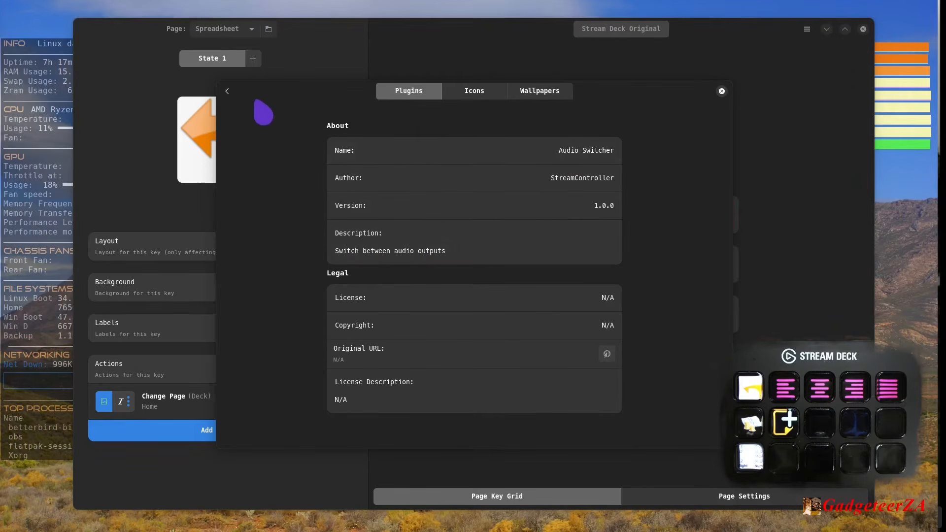
left_click(231, 98)
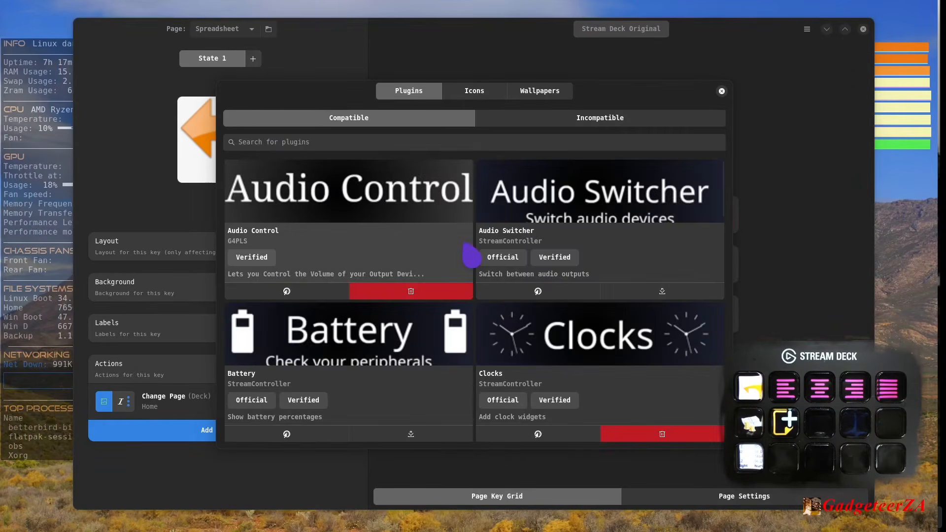
- Look through the compatible plugins in the store, from Audio Control to Weather
scroll(567, 254, "down", 1)
scroll(627, 254, "up", 1)
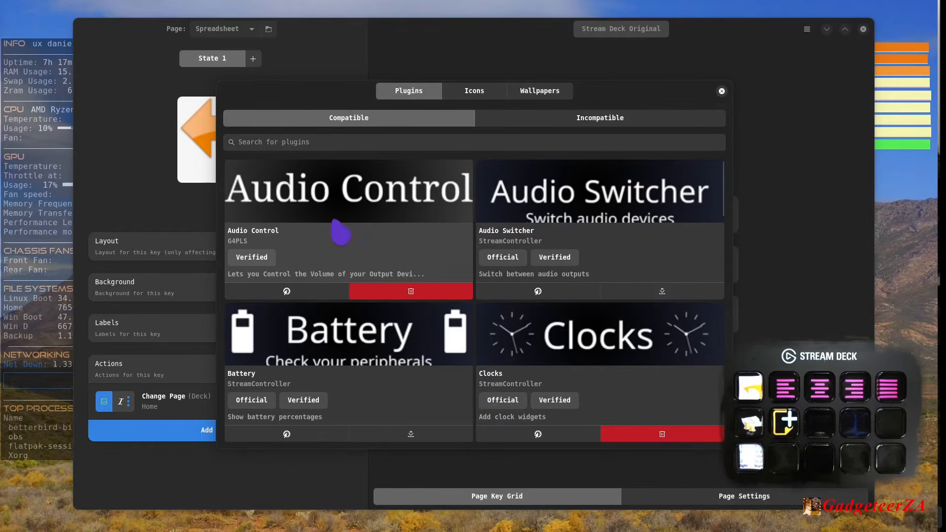
scroll(340, 232, "down", 2)
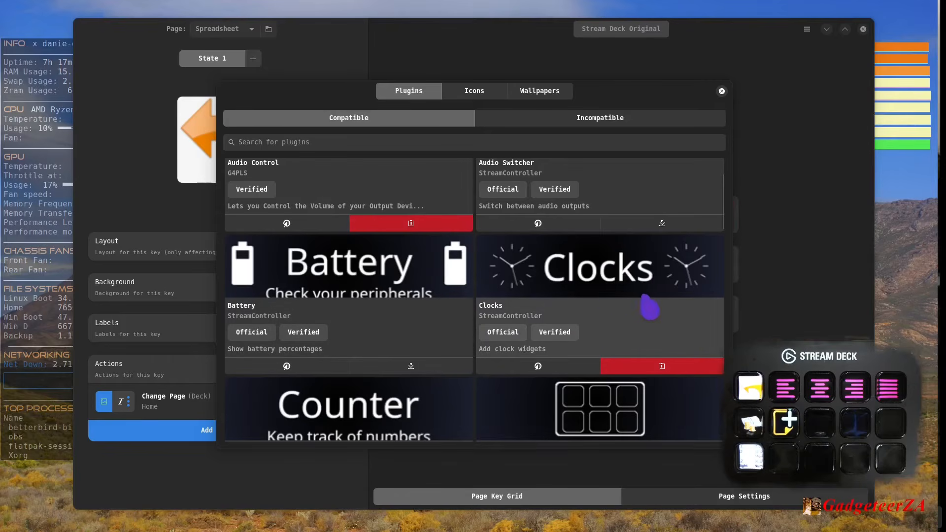
scroll(647, 299, "down", 5)
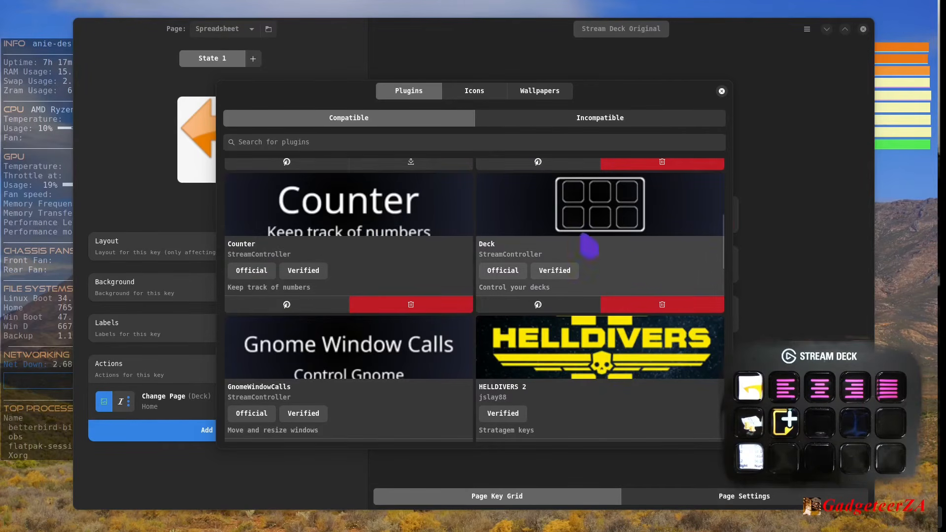
scroll(588, 253, "up", 1)
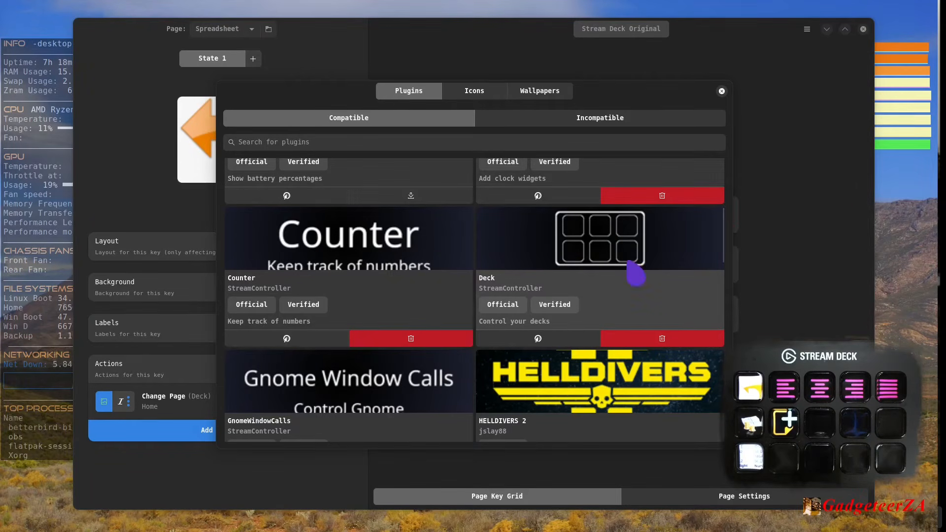
scroll(640, 274, "down", 3)
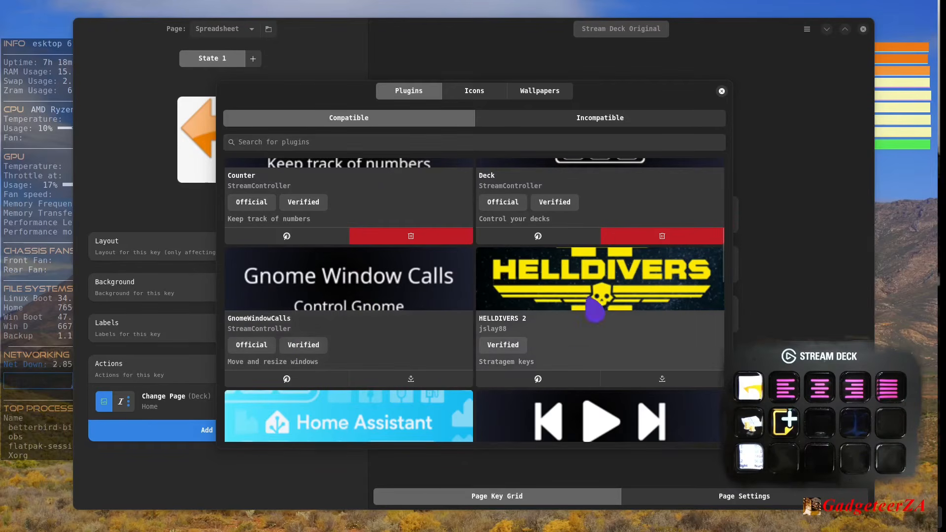
scroll(686, 314, "down", 3)
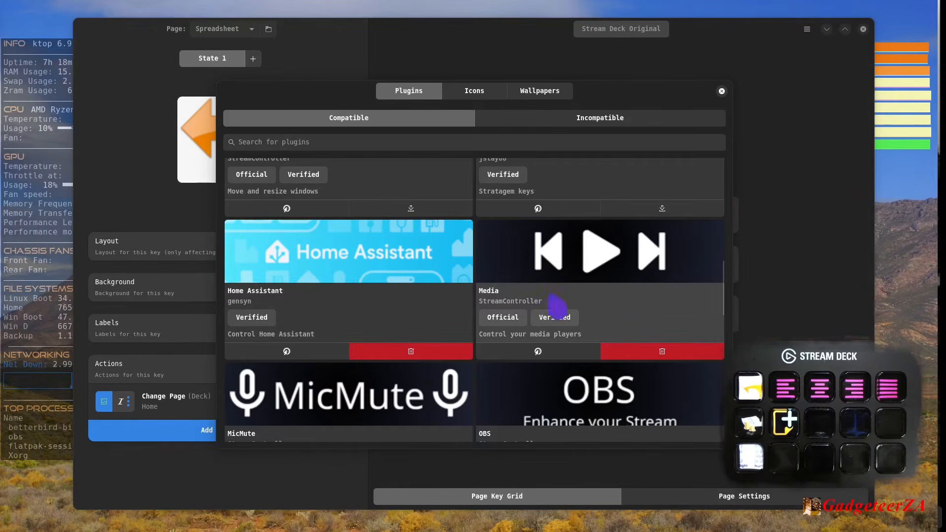
scroll(556, 305, "down", 1)
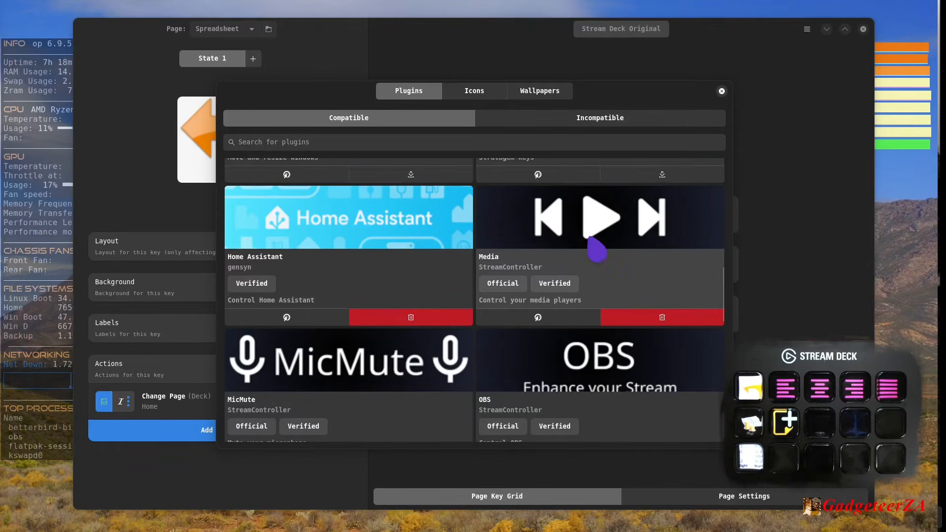
scroll(557, 260, "down", 5)
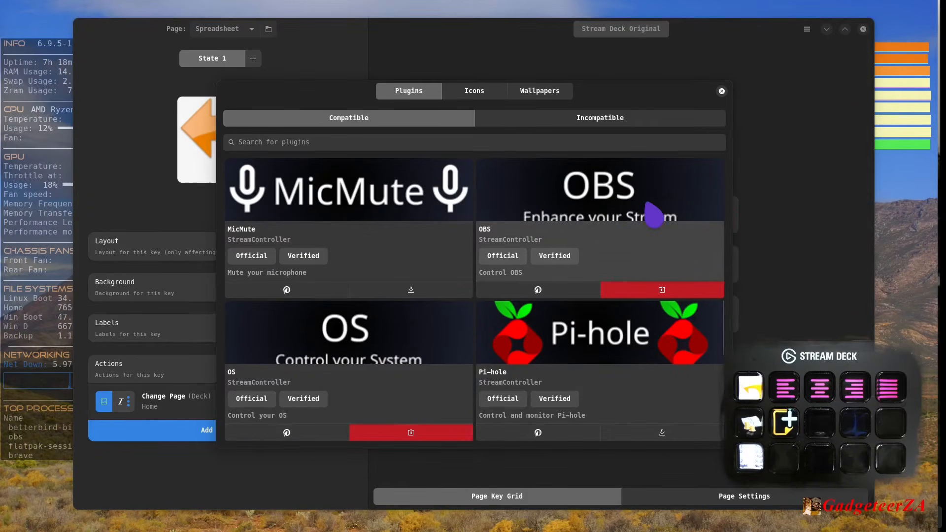
scroll(419, 305, "down", 2)
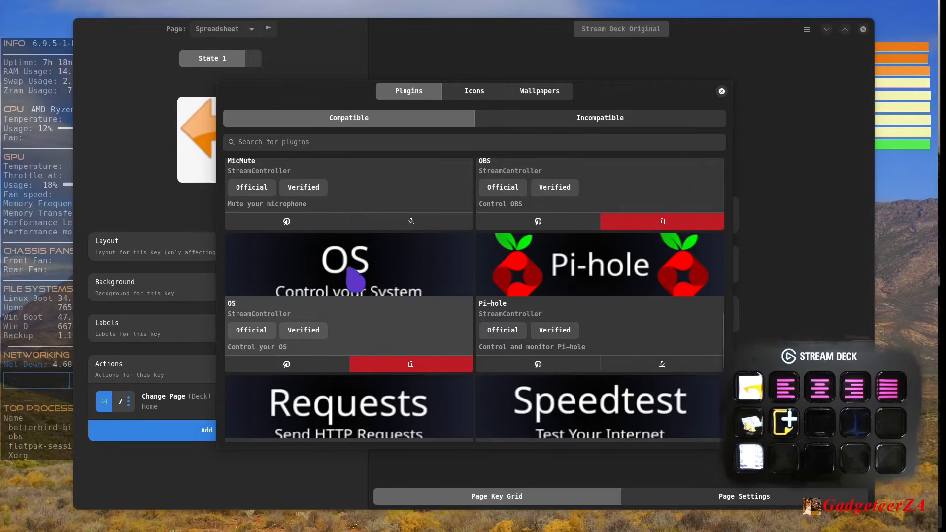
scroll(345, 281, "down", 2)
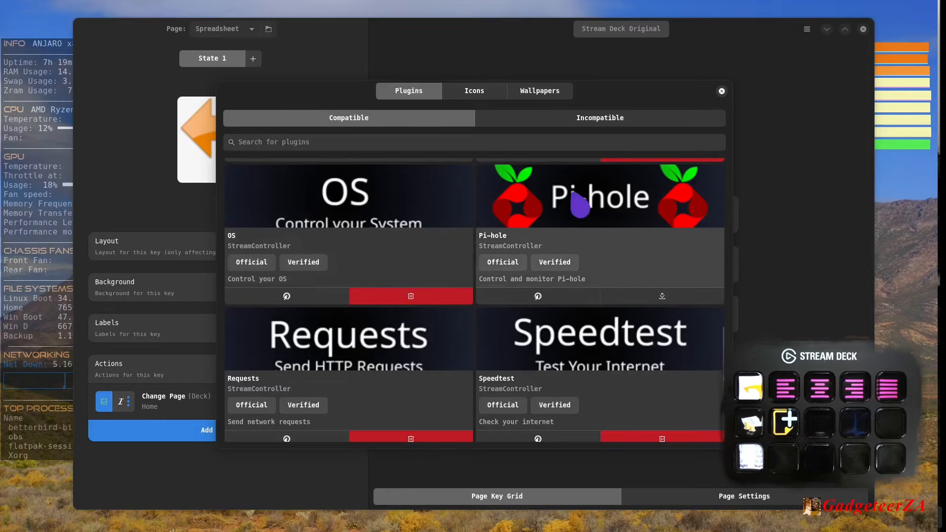
scroll(611, 213, "down", 2)
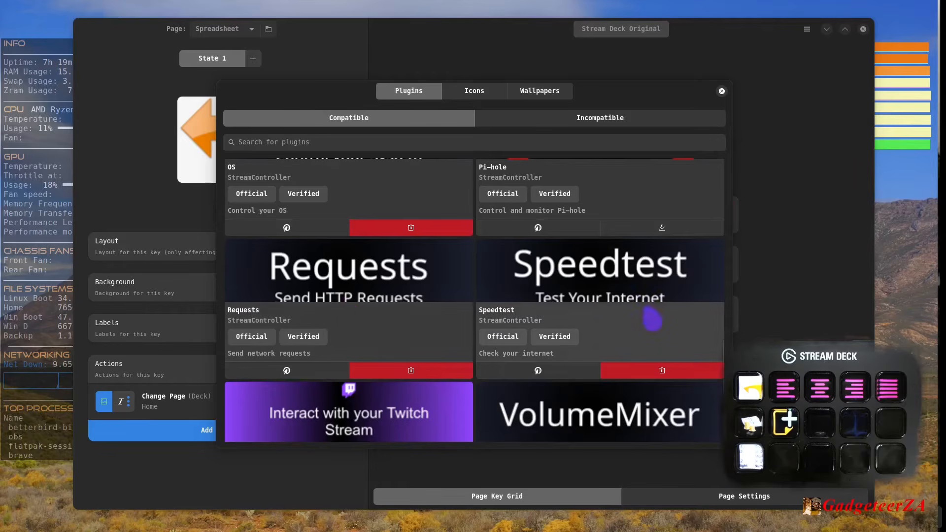
scroll(622, 303, "down", 2)
scroll(622, 303, "down", 2)
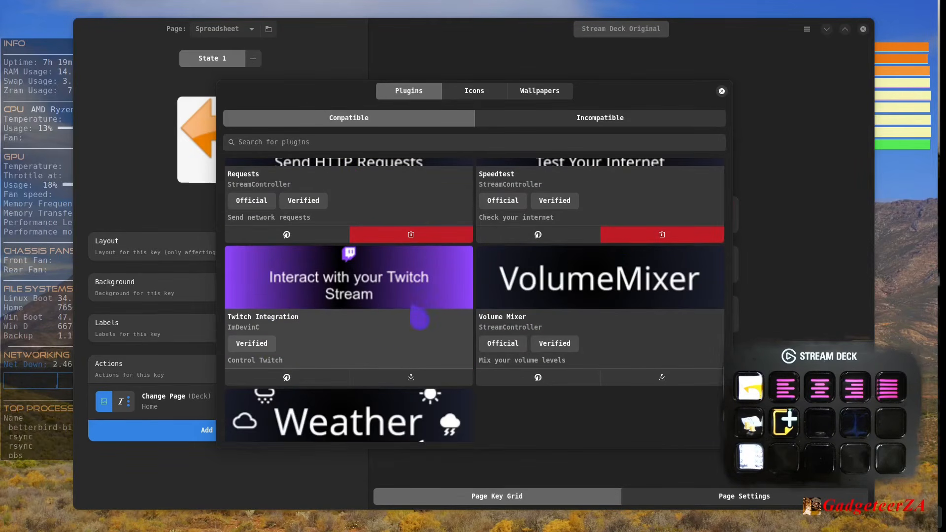
scroll(373, 329, "down", 2)
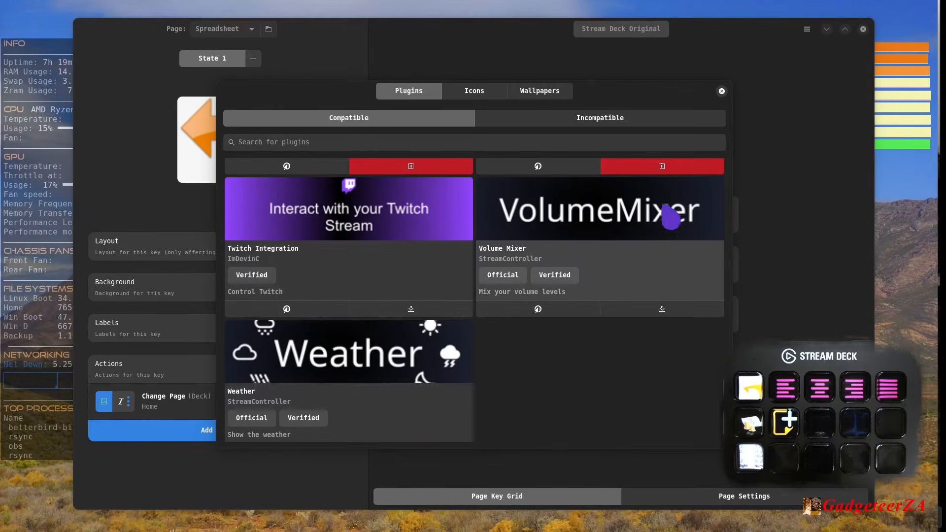
scroll(634, 212, "down", 1)
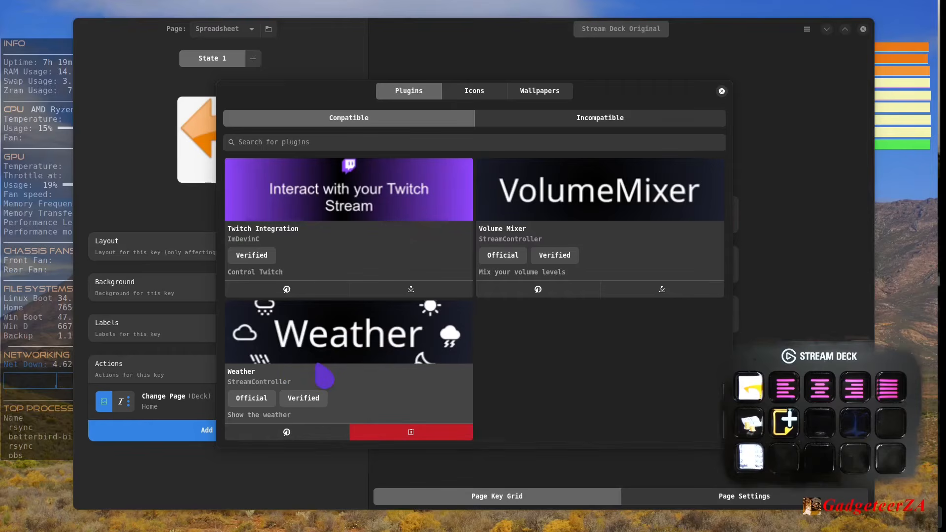
scroll(324, 376, "up", 15)
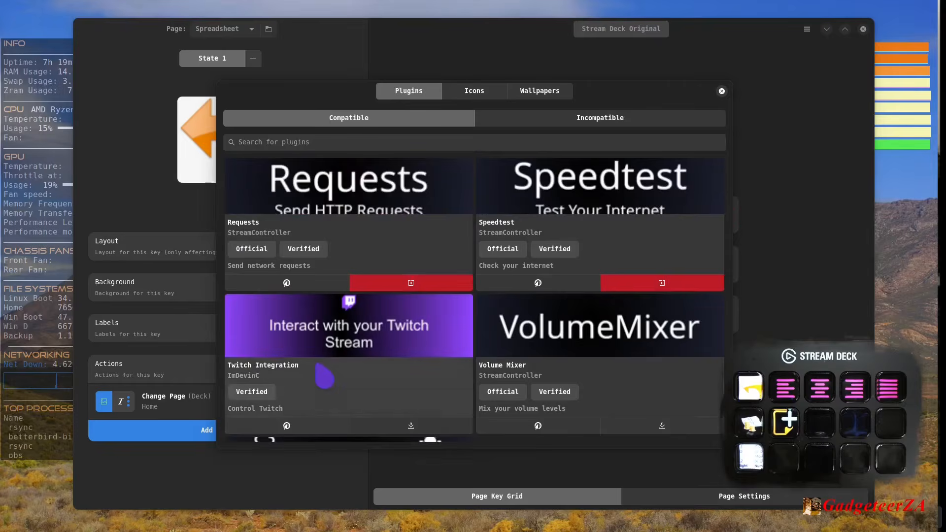
scroll(313, 384, "down", 3)
scroll(311, 382, "up", 3)
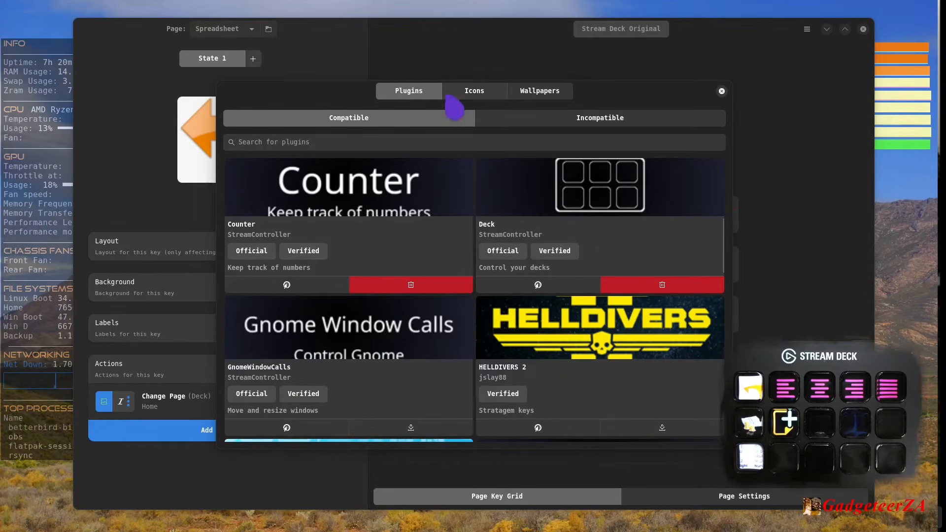
- Check the store's available icon packs and wallpapers, return to its plugins and close the store
left_click(475, 94)
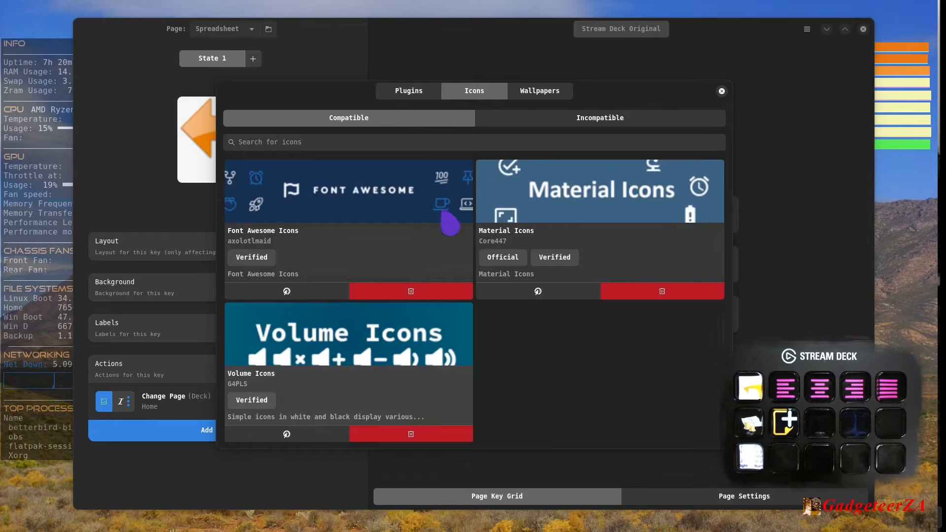
left_click(559, 93)
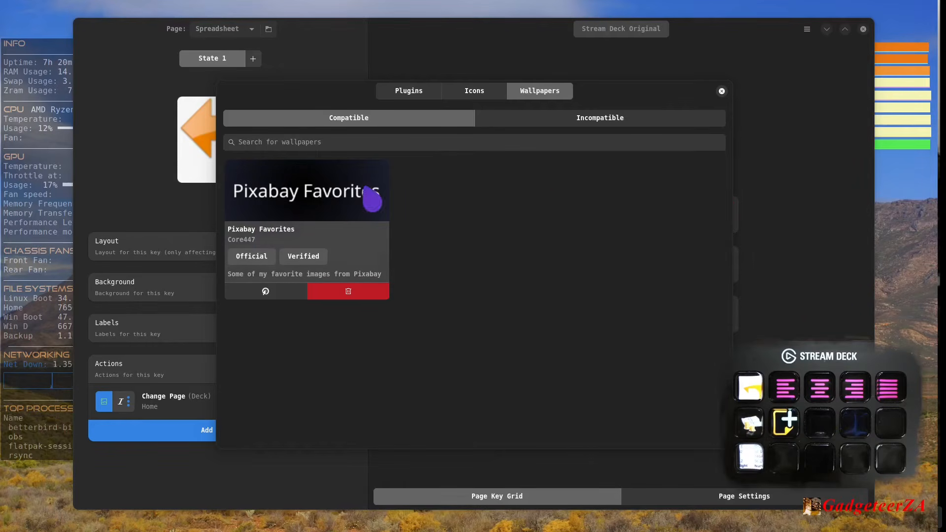
left_click(408, 93)
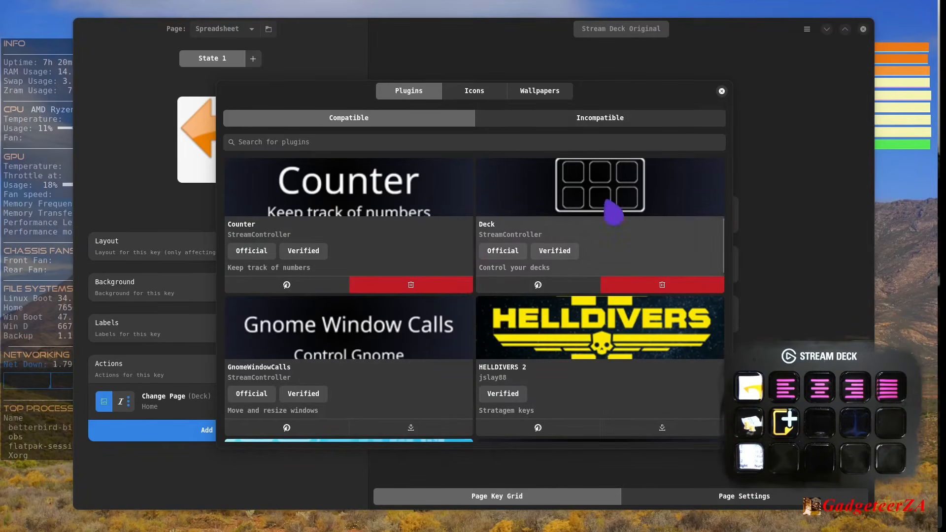
left_click(722, 92)
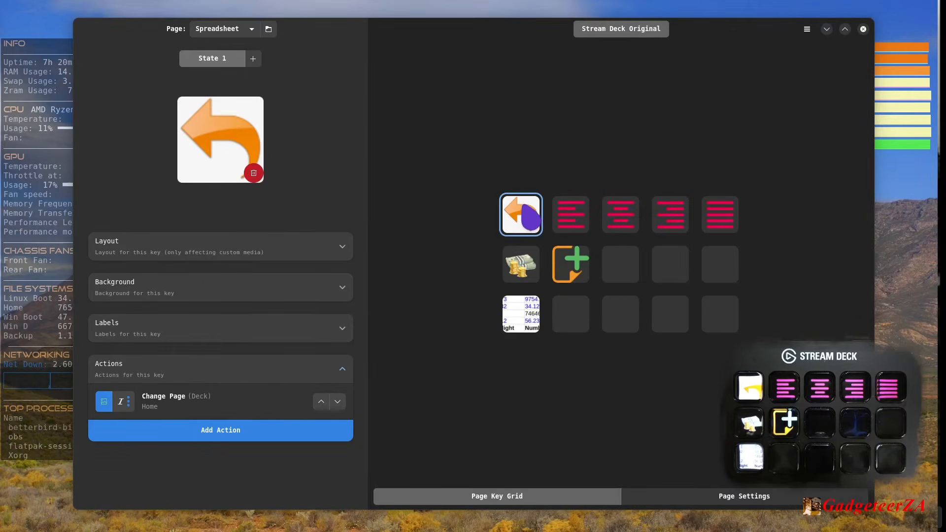
- Go back to the Main page and view the size and alignment settings of its Obs key
left_click(530, 216)
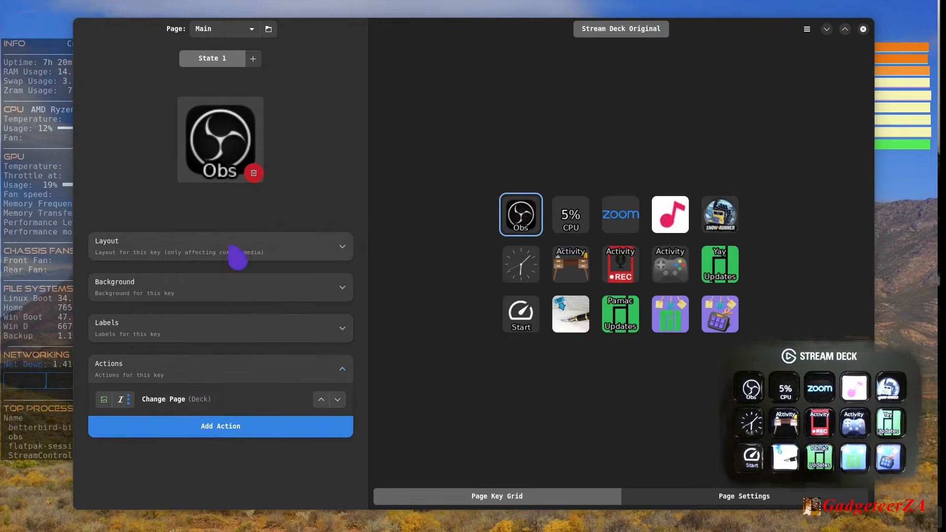
left_click(342, 251)
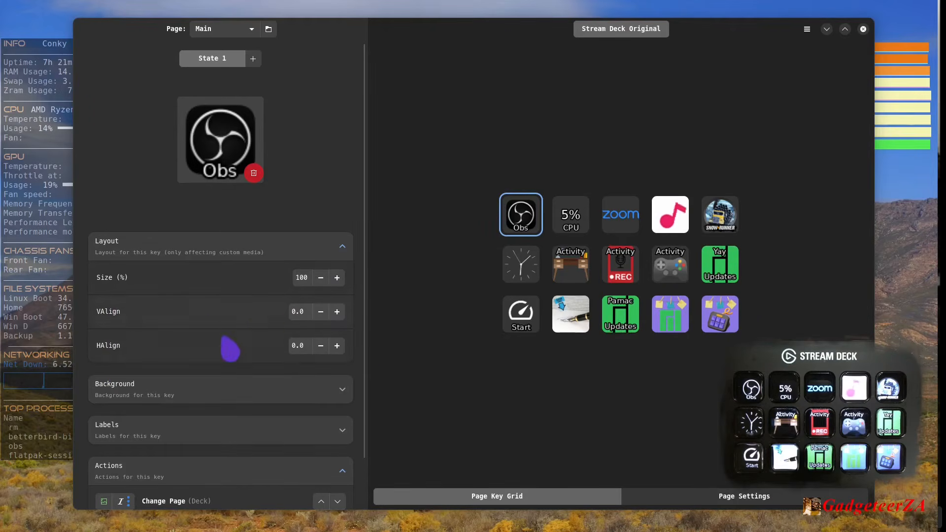
left_click(345, 249)
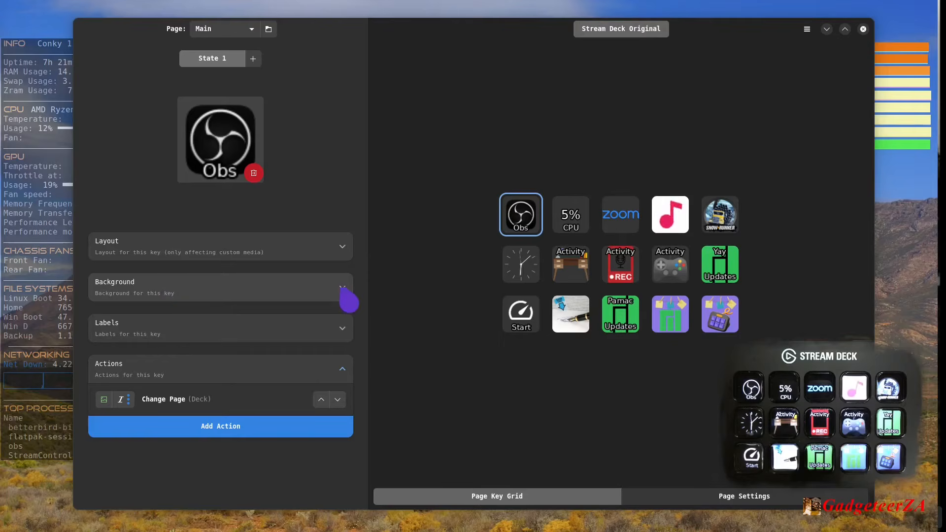
- Set the Obs key's background color to the second-lightest green of the palette
left_click(347, 297)
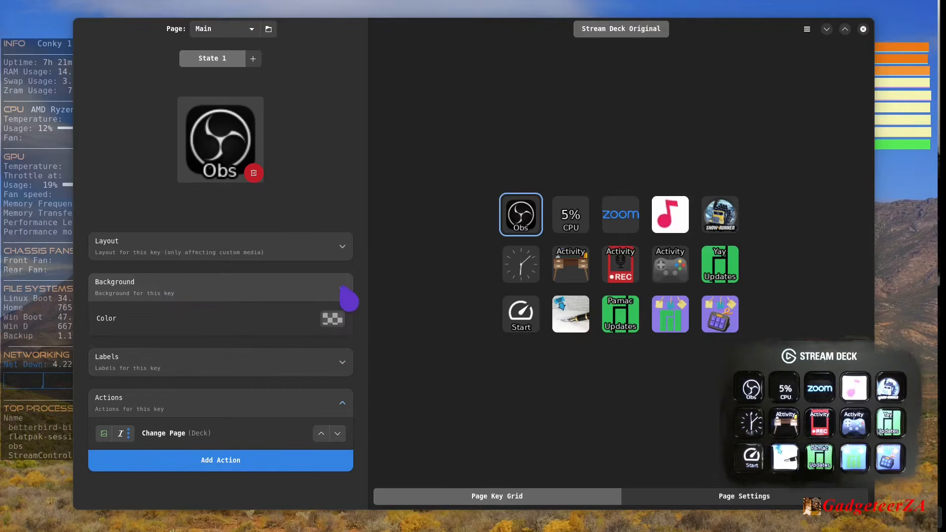
left_click(333, 319)
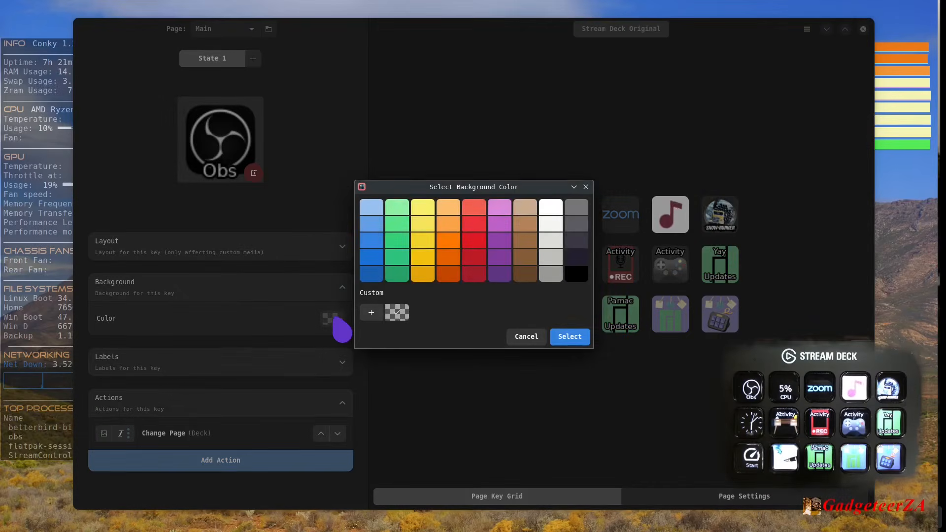
left_click(526, 337)
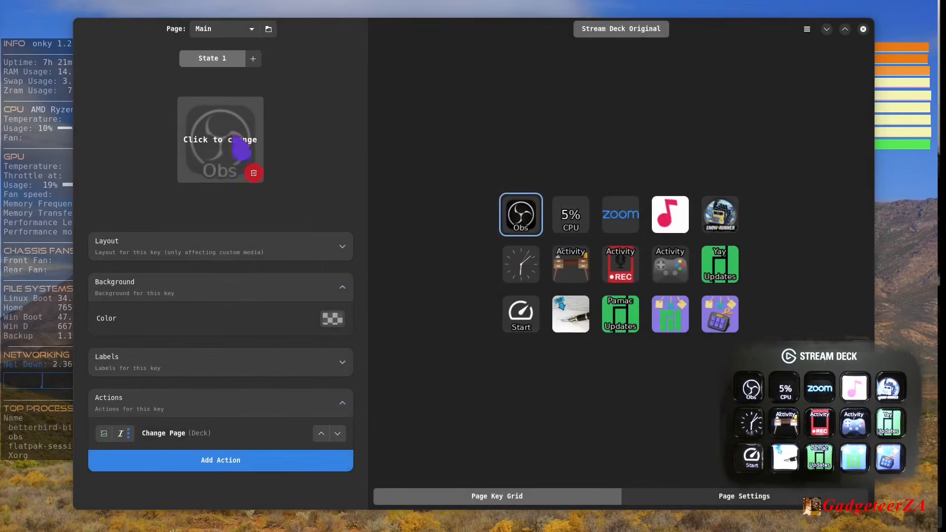
left_click(332, 320)
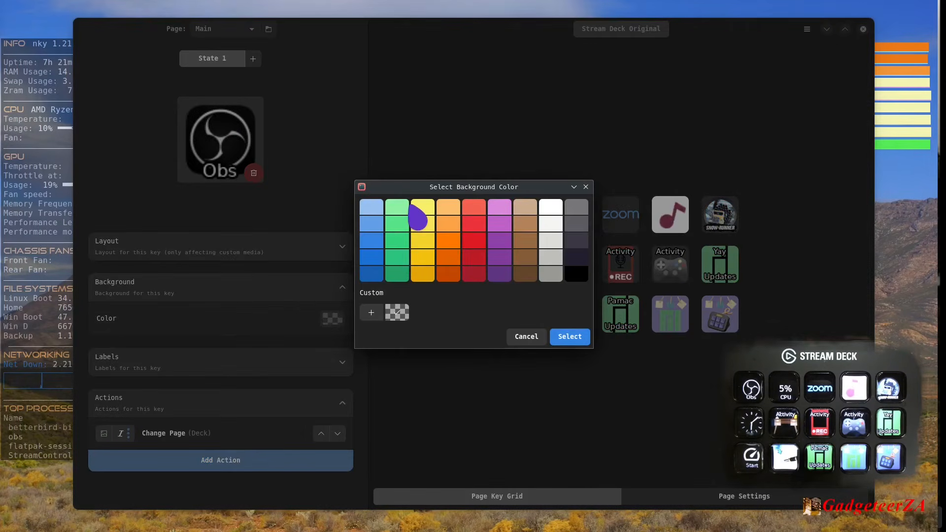
left_click(399, 240)
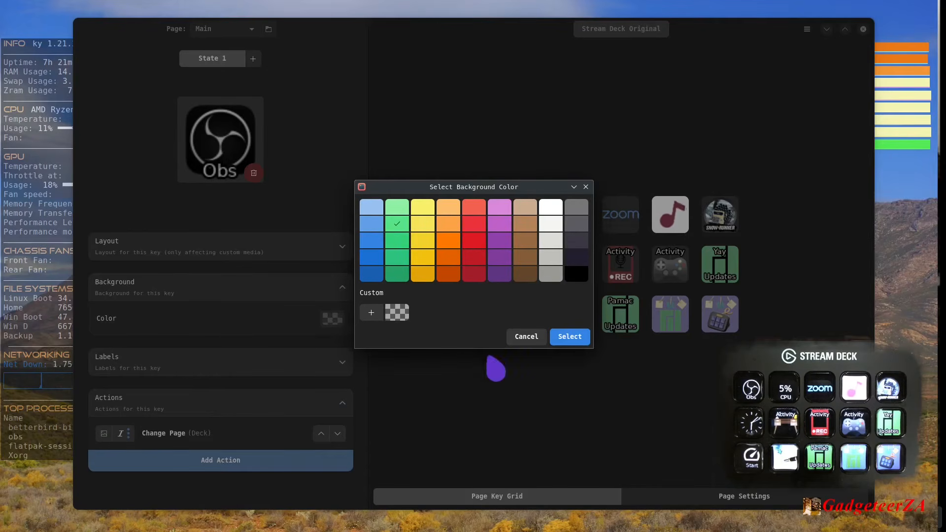
left_click(572, 339)
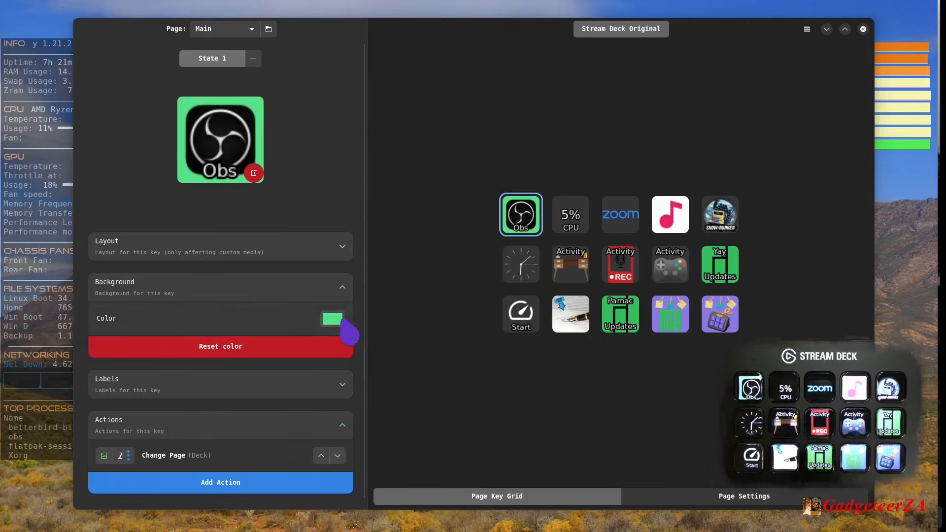
- Reset the background color of the Obs key
left_click(333, 320)
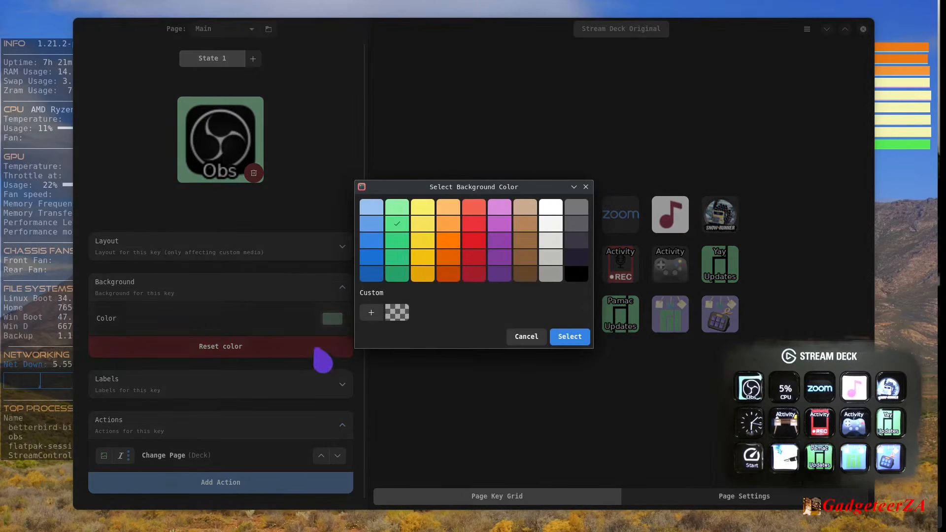
left_click(527, 339)
left_click(214, 349)
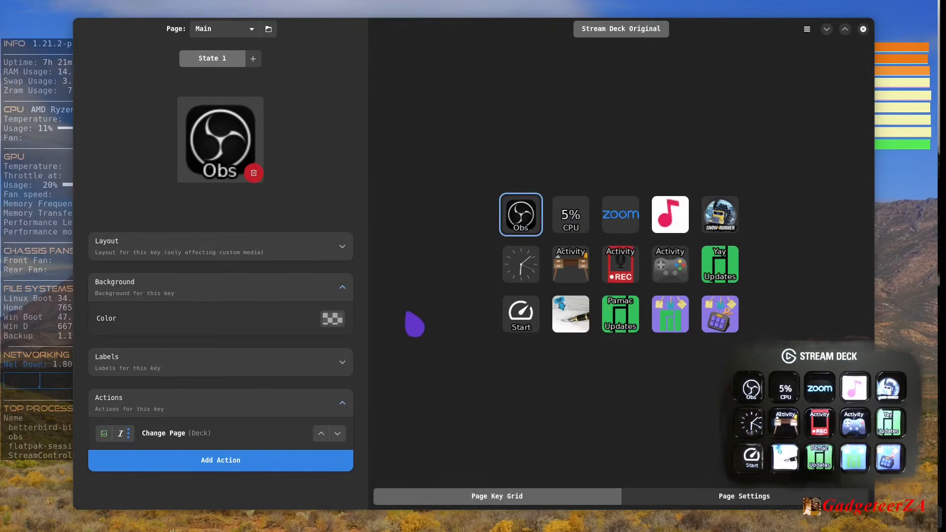
- Browse the custom assets available as an image for the Obs key and close the asset picker unchanged
left_click(343, 288)
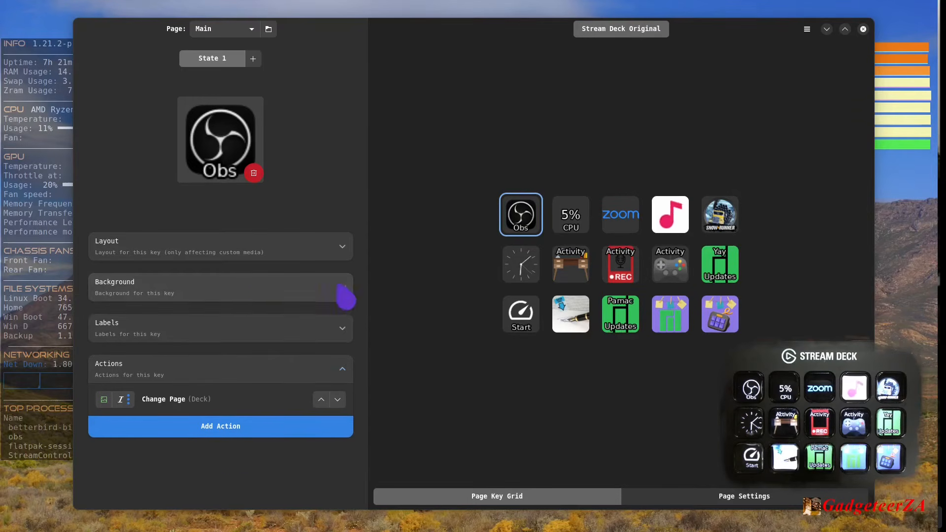
left_click(229, 153)
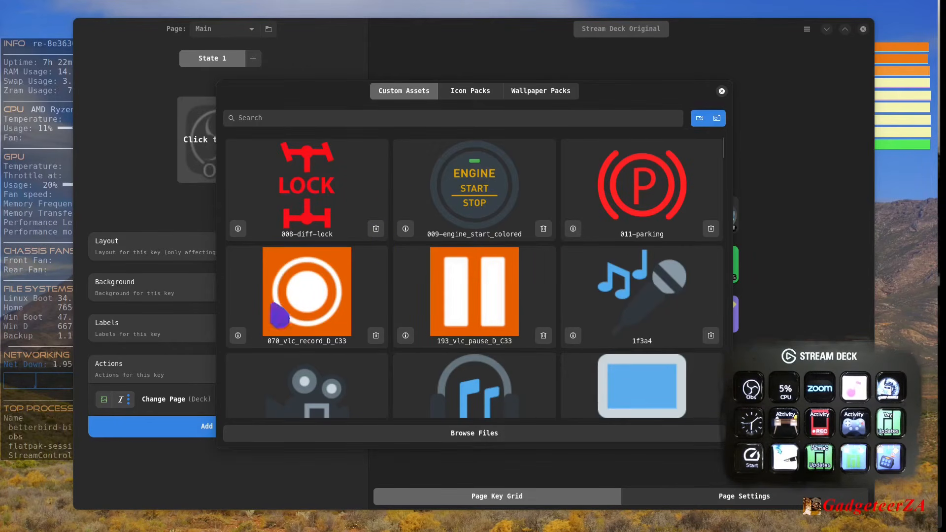
scroll(503, 268, "down", 10)
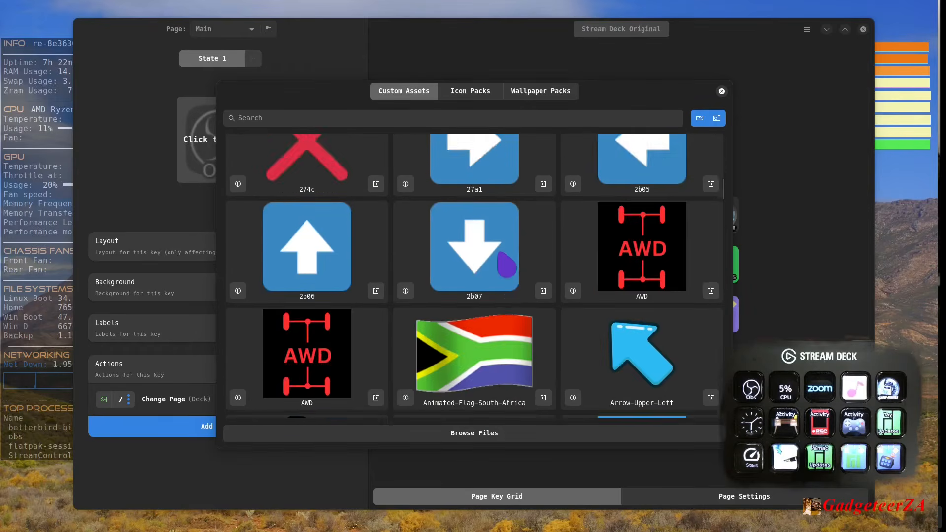
scroll(499, 254, "down", 15)
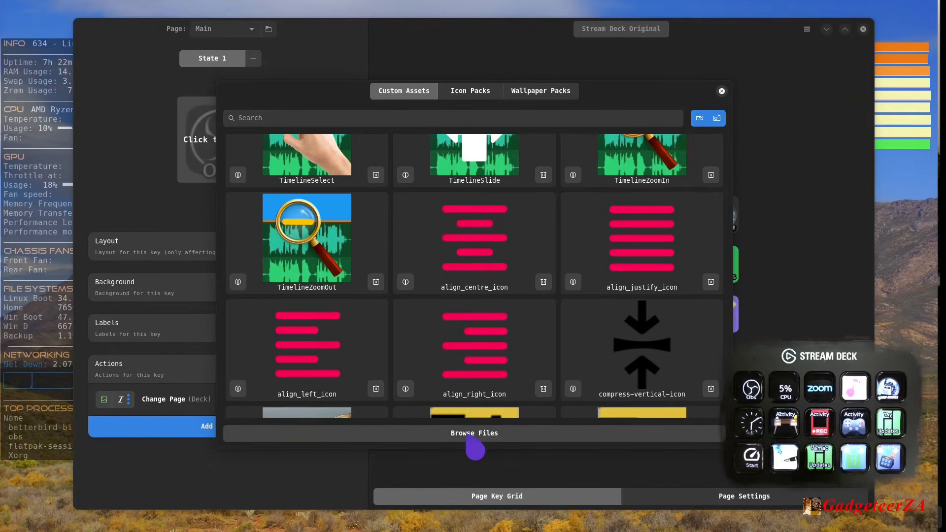
left_click(722, 91)
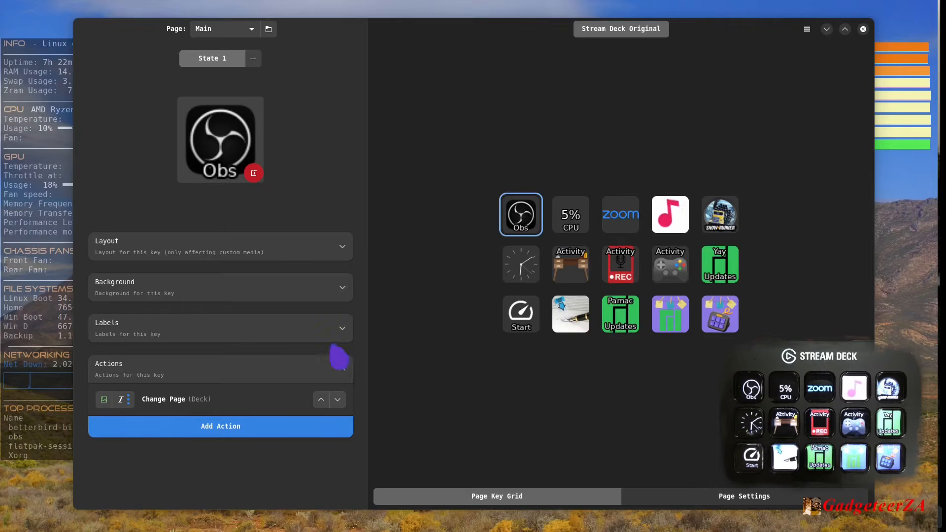
- View the label settings of the Obs key and of the CPU key beside it
left_click(344, 337)
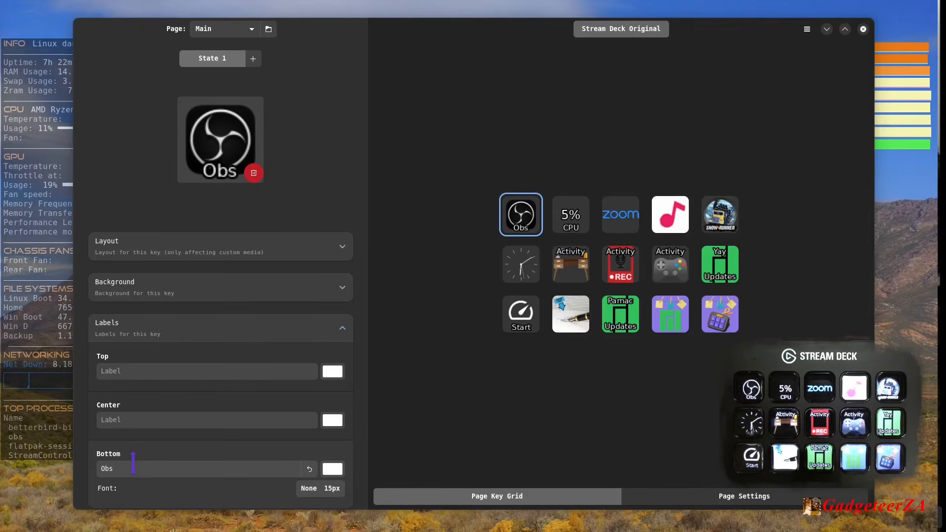
left_click(574, 231)
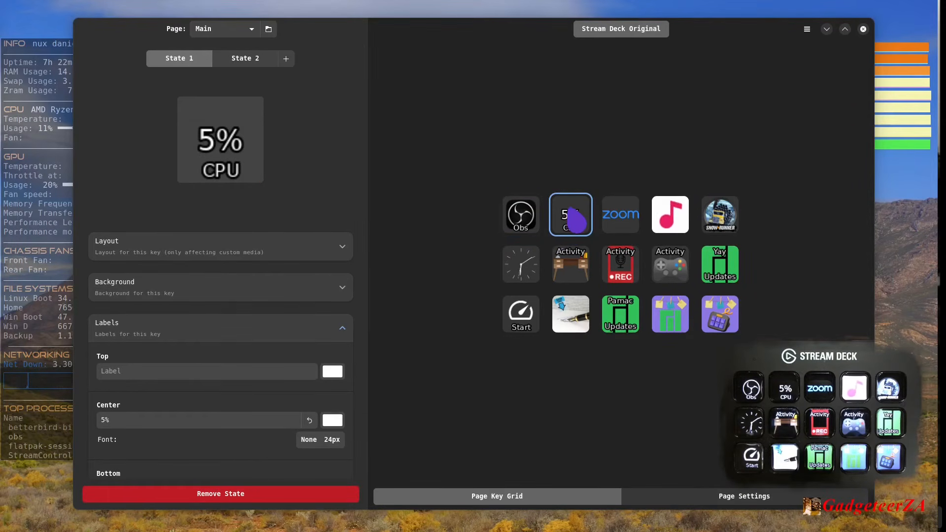
scroll(247, 389, "down", 2)
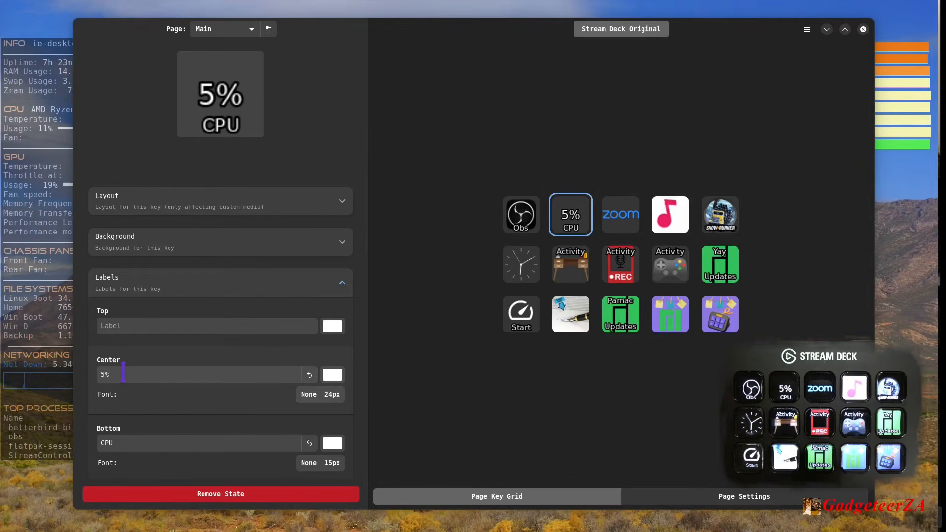
- Try the text "Top" as the Obs key's top label and reset that label
left_click(521, 221)
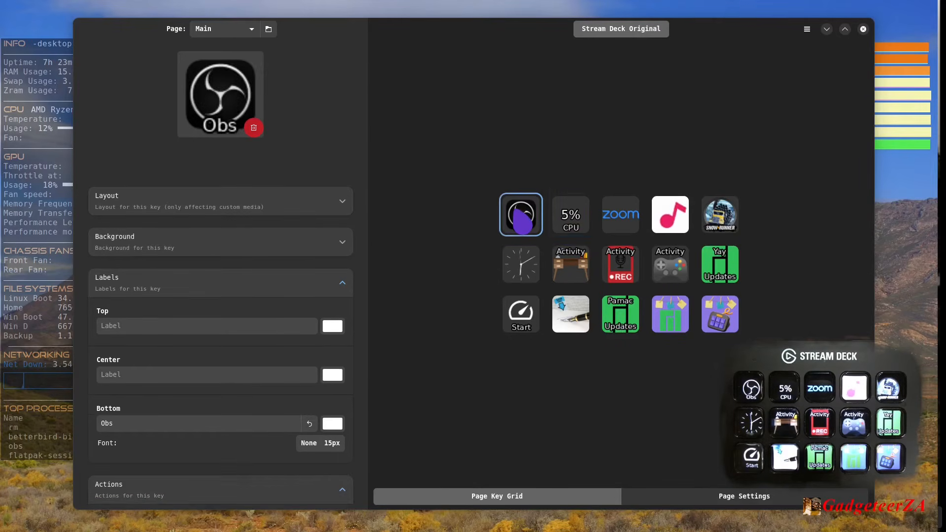
left_click(202, 327)
left_click(143, 424)
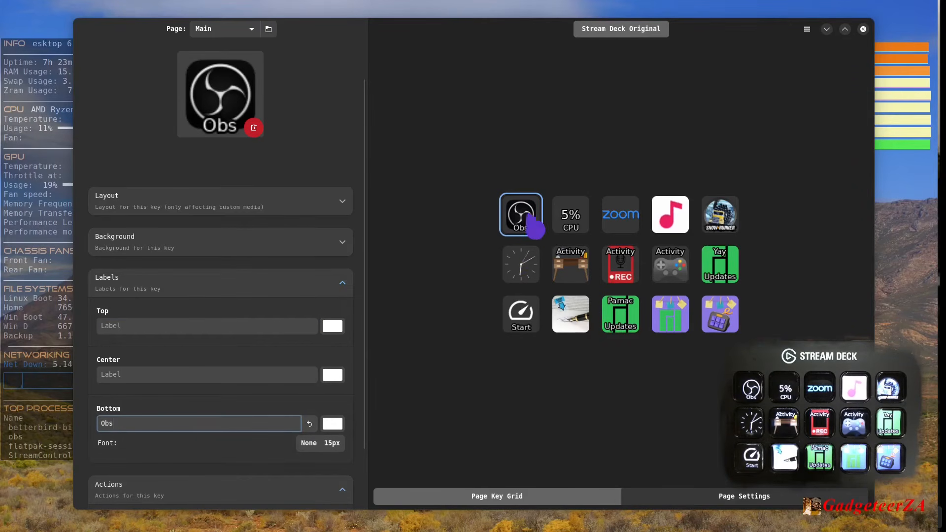
left_click(166, 325)
type("To")
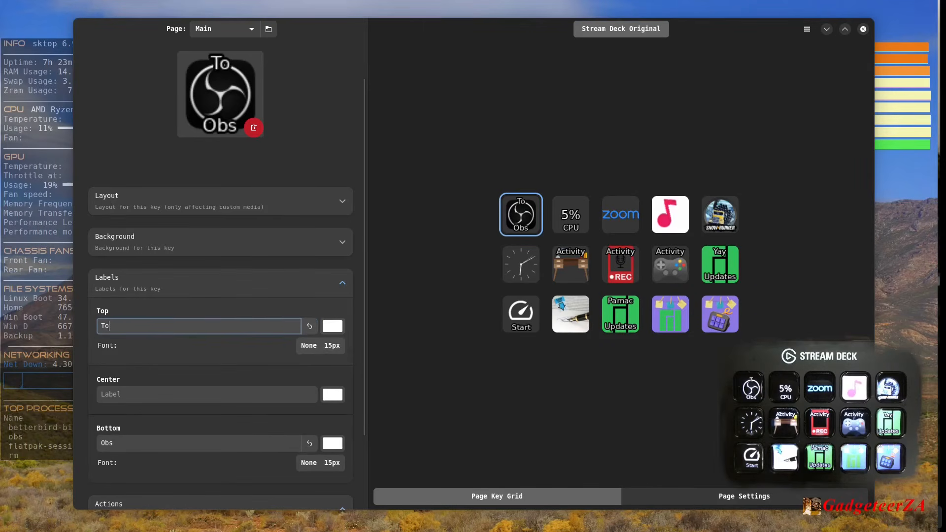
type("p")
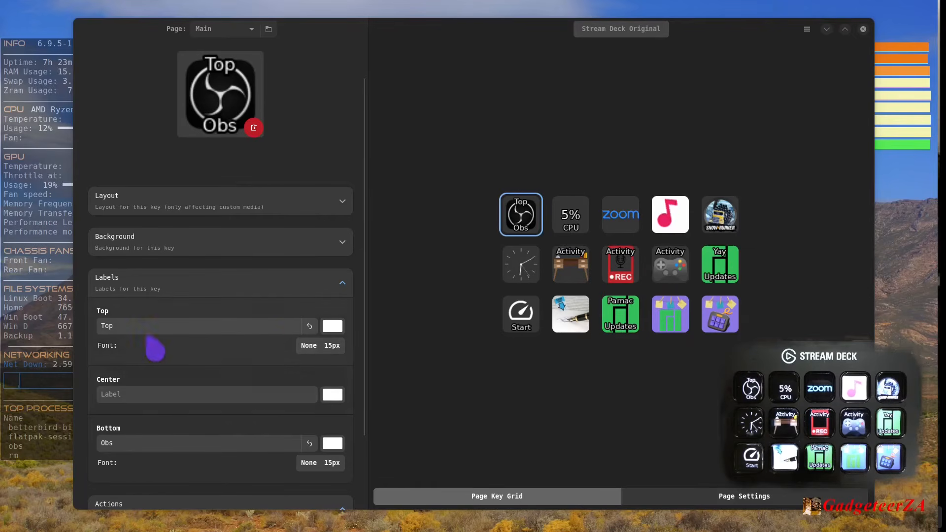
left_click(309, 326)
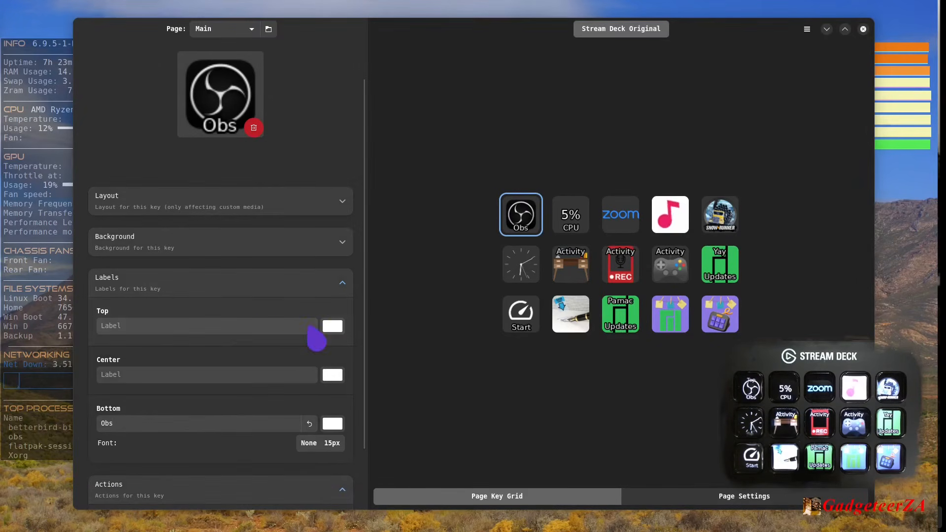
- Give the Obs key the center label "Middle" and color its text red
left_click(206, 376)
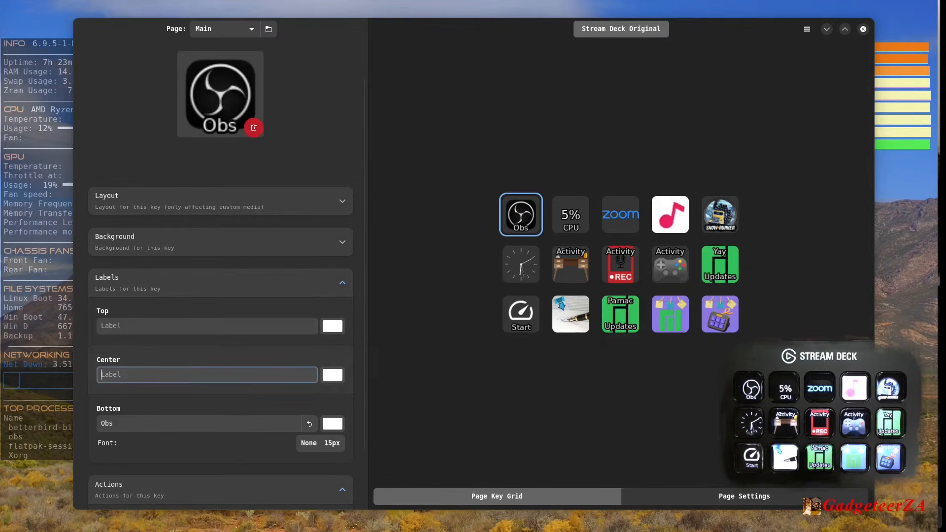
type("Middle")
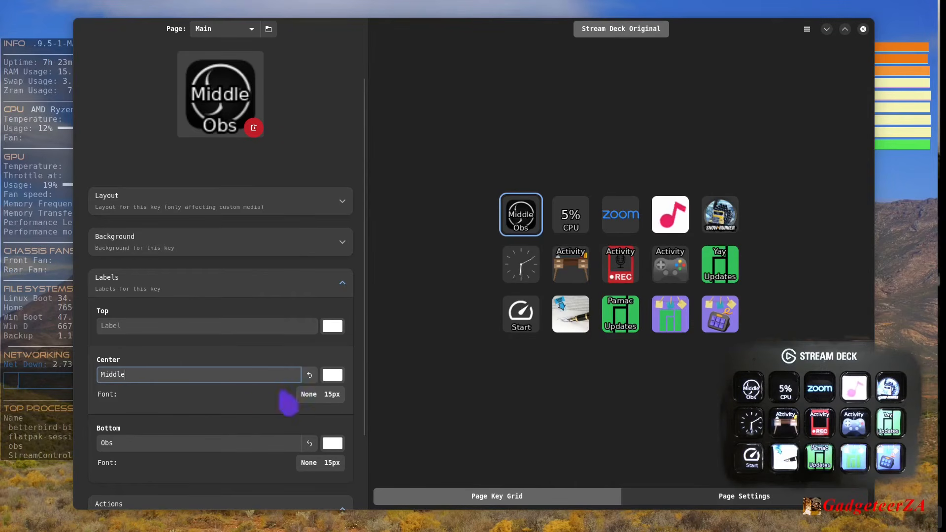
left_click(332, 375)
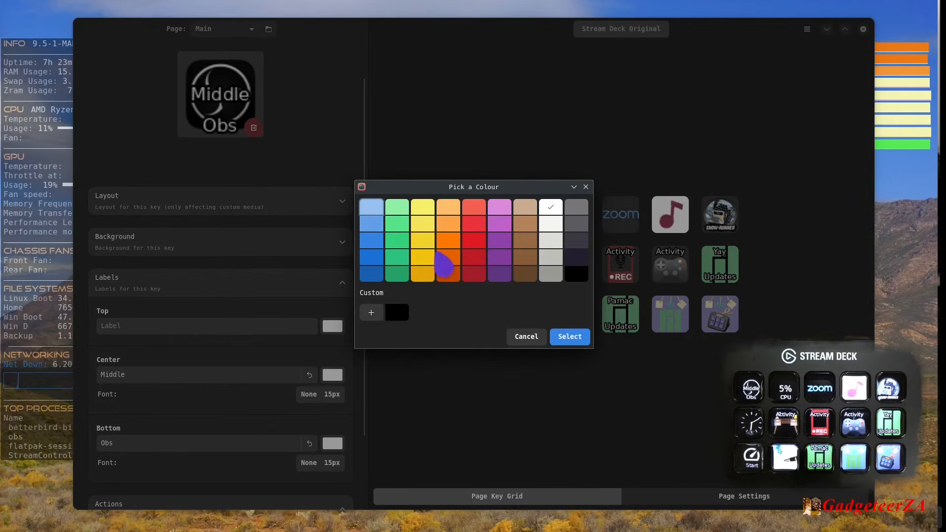
left_click(481, 256)
left_click(572, 340)
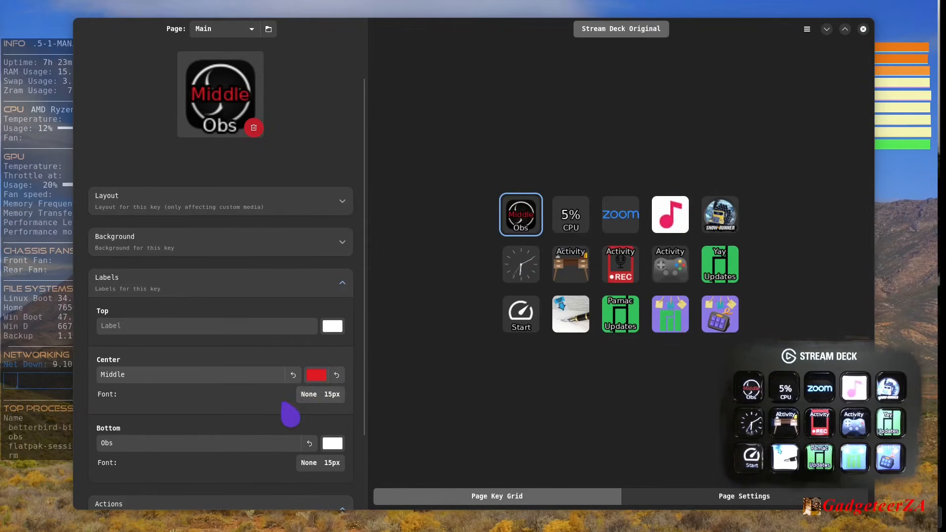
- Look at the font choices for the Obs key's center label, reset that label and collapse the label settings
left_click(337, 400)
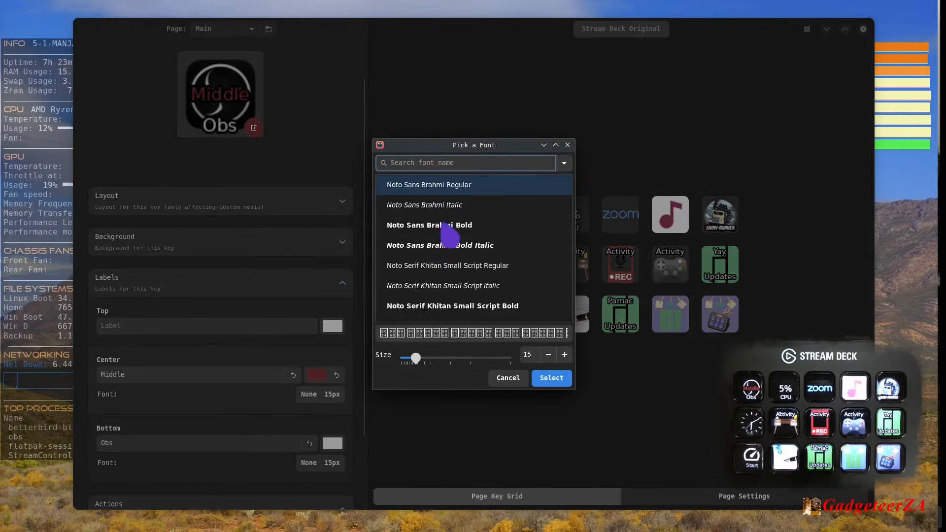
left_click(517, 379)
left_click(293, 375)
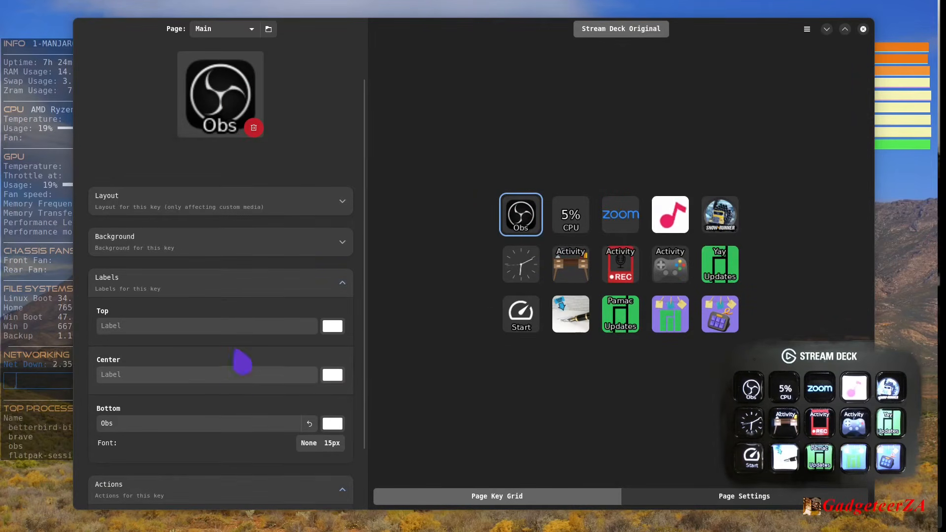
left_click(339, 286)
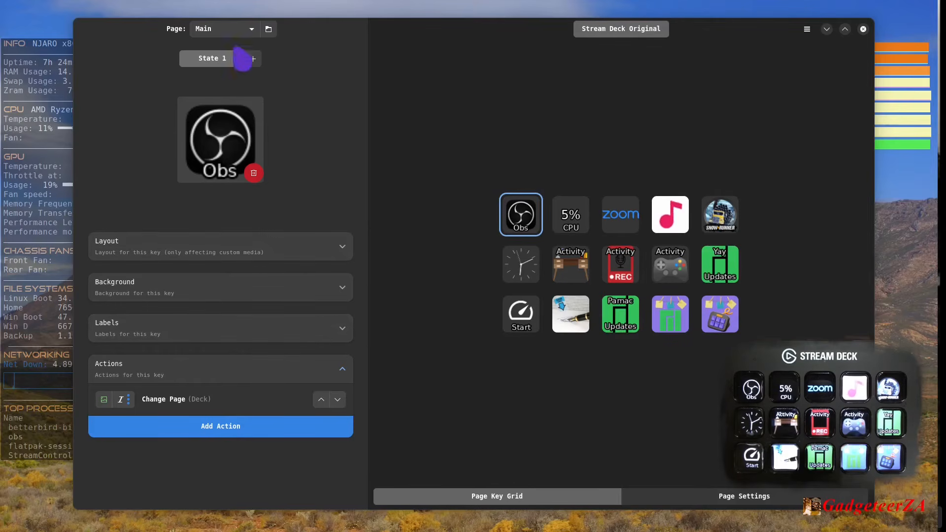
- View the key grids of the Obs and OpenBVE pages
left_click(252, 31)
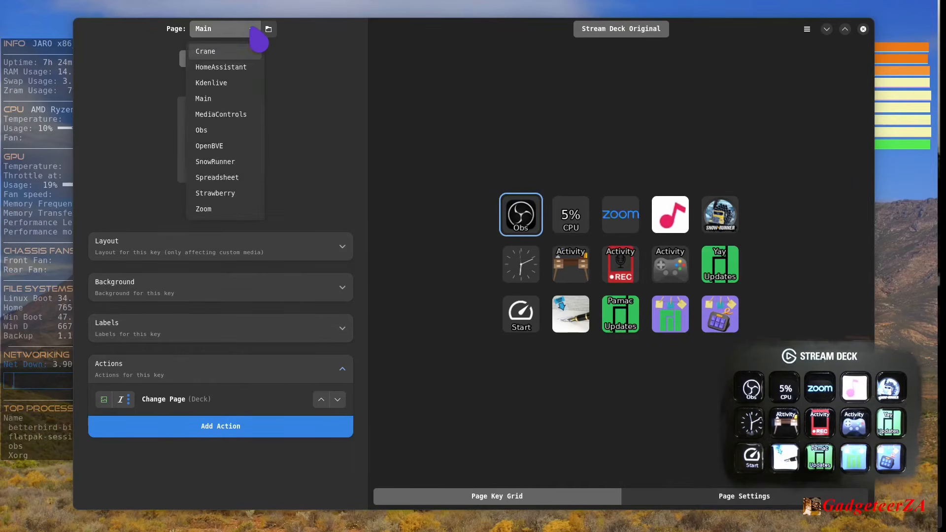
left_click(217, 132)
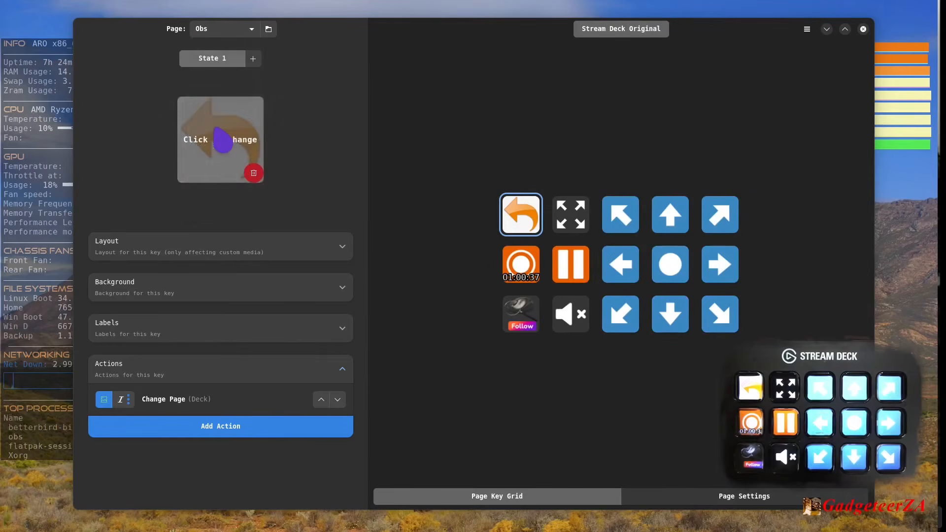
left_click(226, 33)
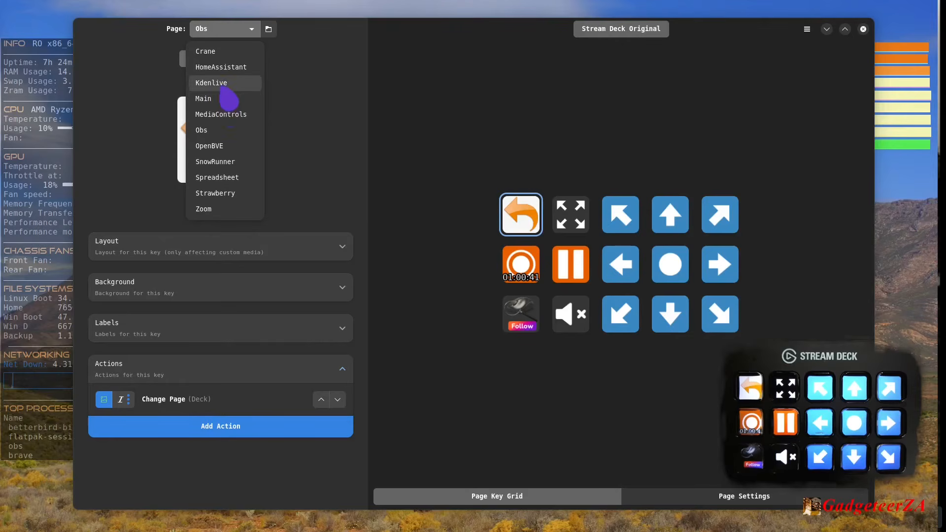
left_click(226, 147)
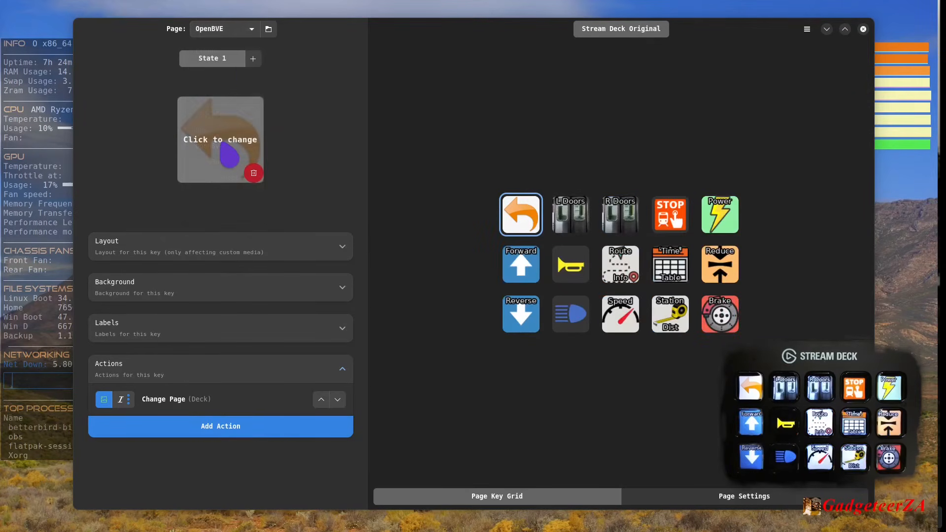
- On the Spreadsheet page, start adding an action to the empty last key of the bottom row
left_click(251, 30)
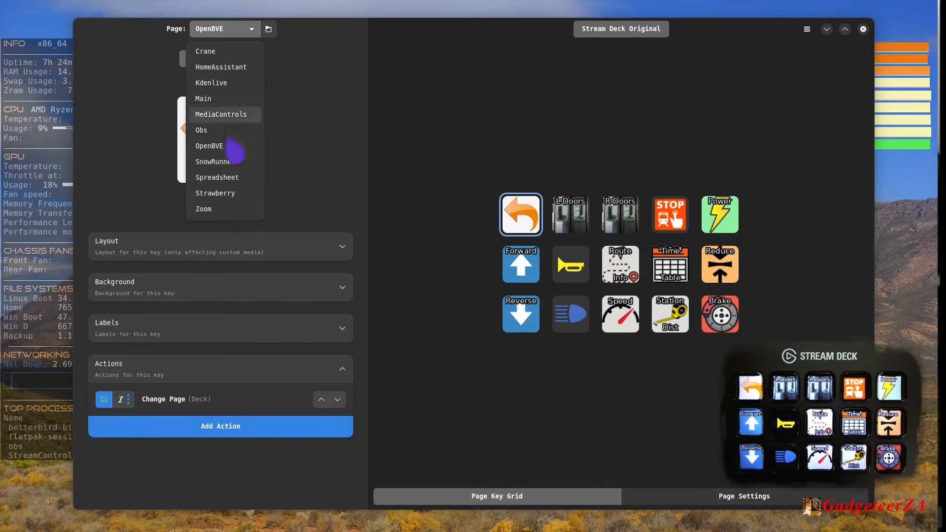
left_click(236, 179)
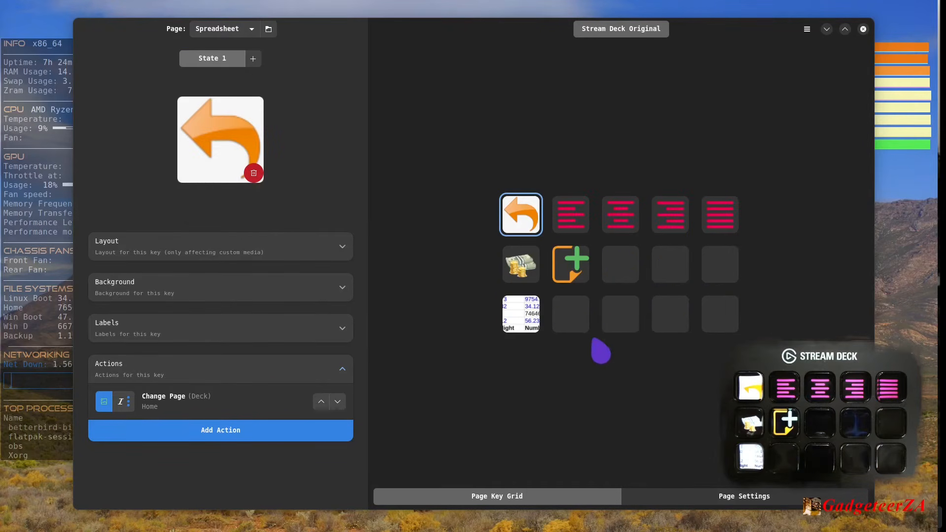
left_click(722, 317)
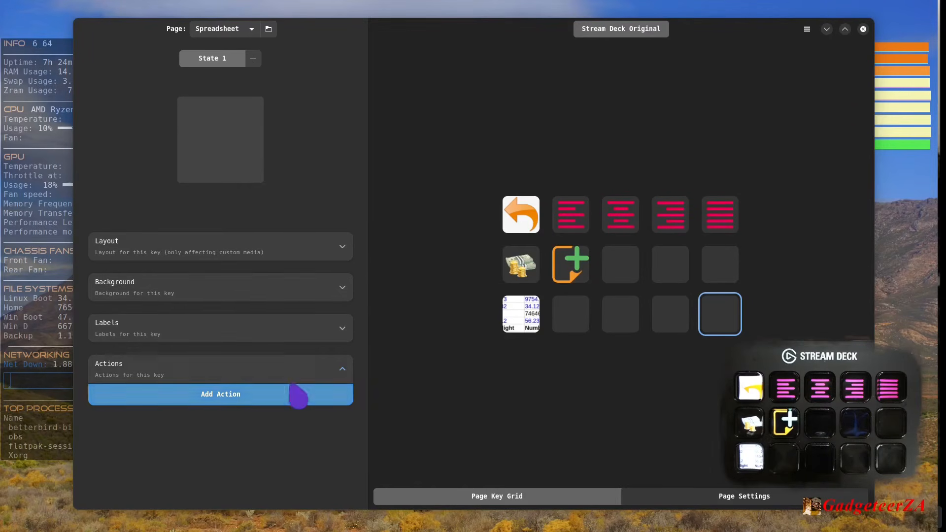
left_click(220, 399)
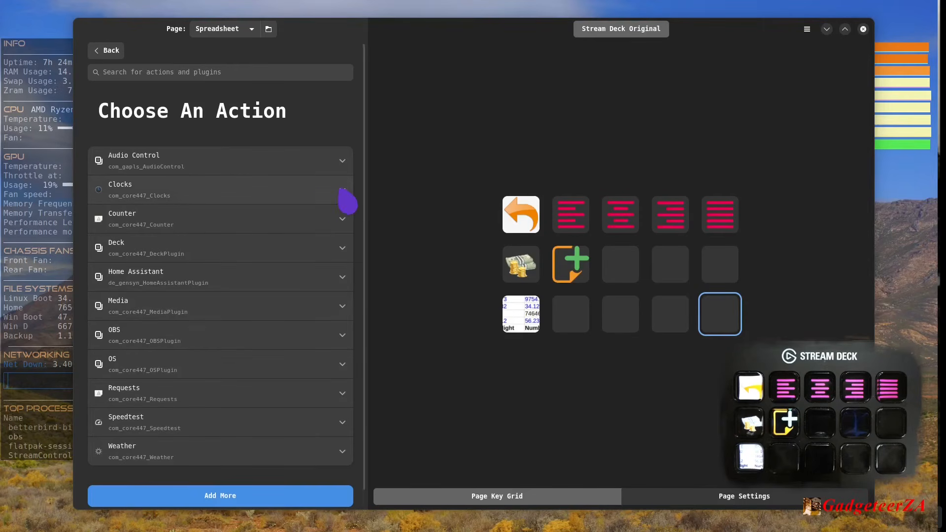
- Examine the actions offered by the Audio Control, Clocks, Counter and Deck plugins
left_click(351, 170)
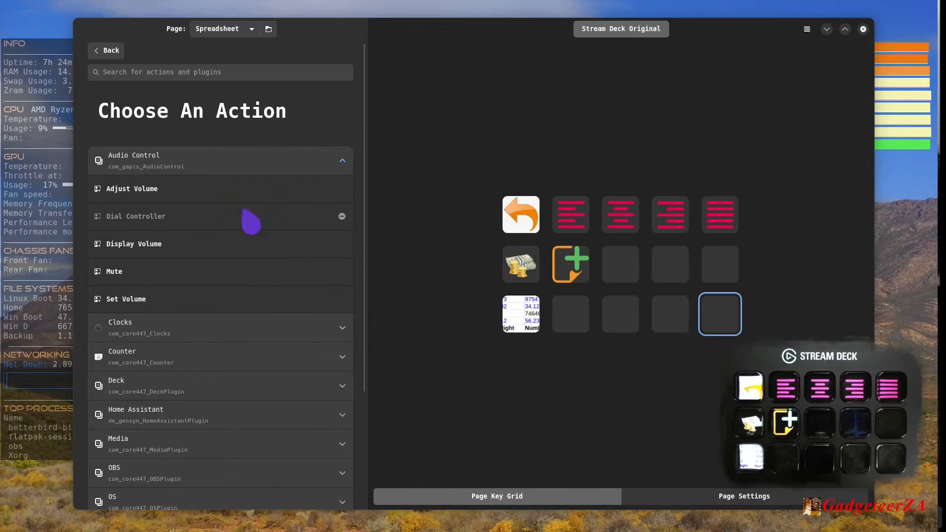
mouse_move(156, 230)
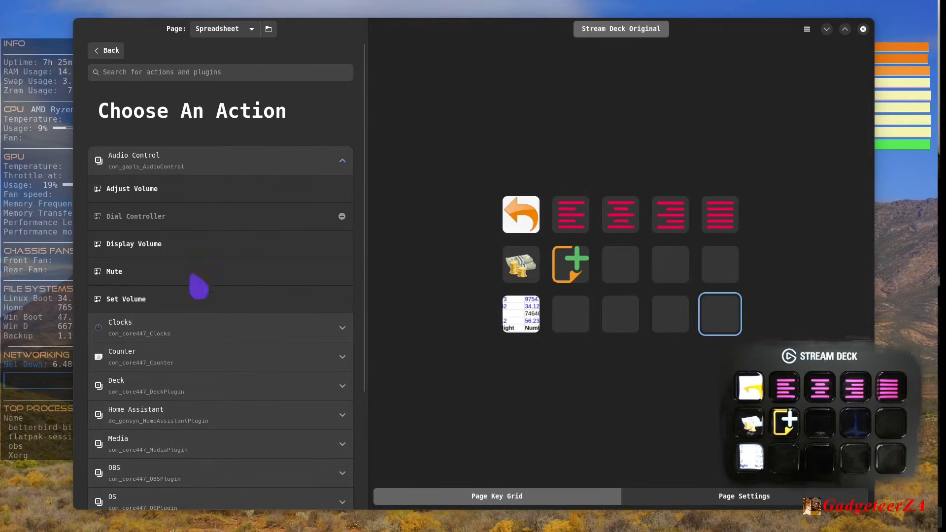
left_click(343, 161)
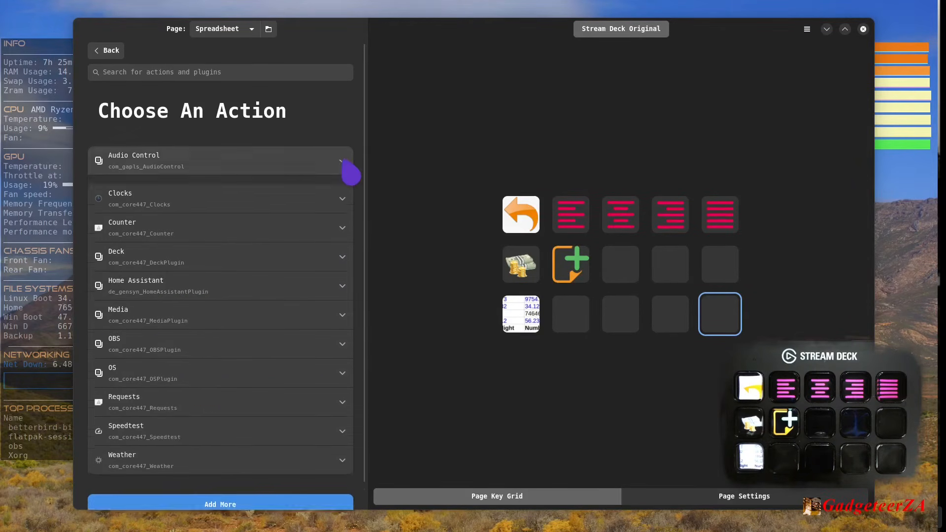
left_click(349, 199)
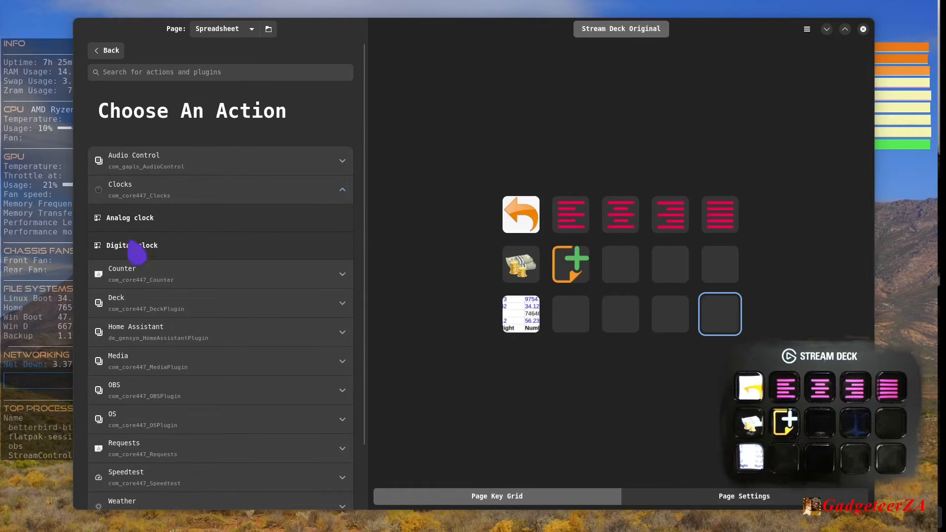
left_click(351, 199)
left_click(350, 228)
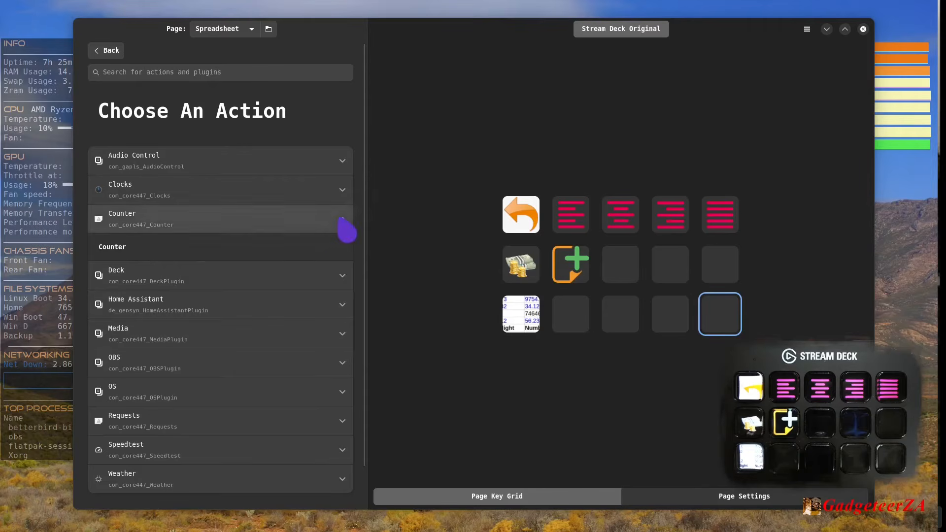
left_click(345, 228)
left_click(343, 254)
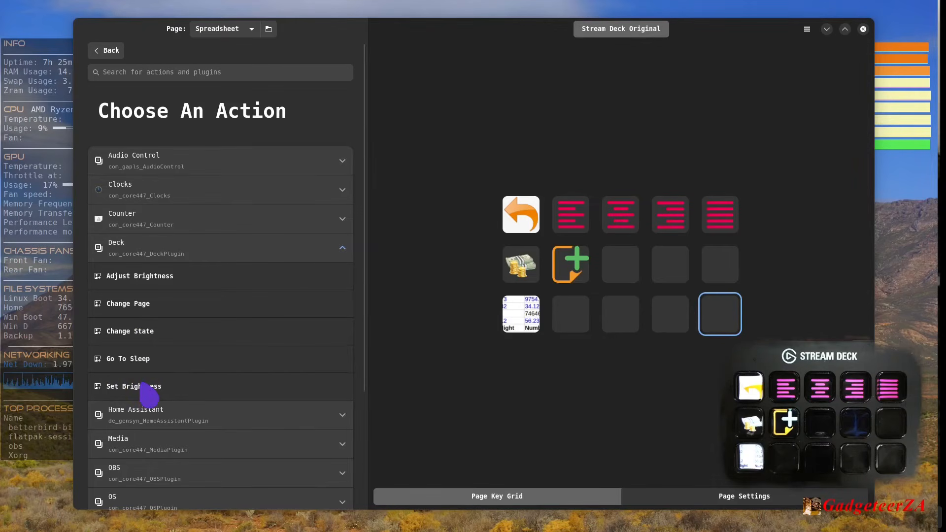
left_click(340, 251)
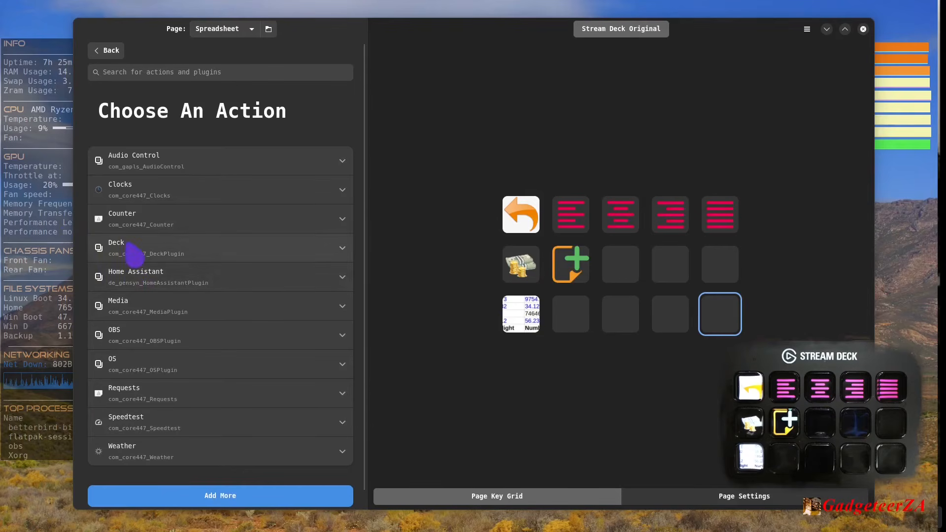
- Add the Home Assistant action to the empty last key of the bottom row and open its configuration
left_click(341, 281)
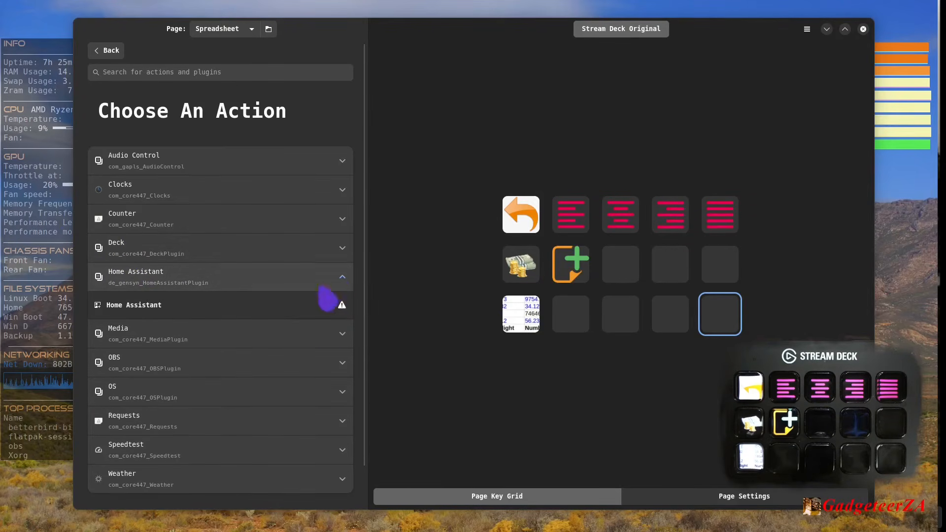
left_click(140, 307)
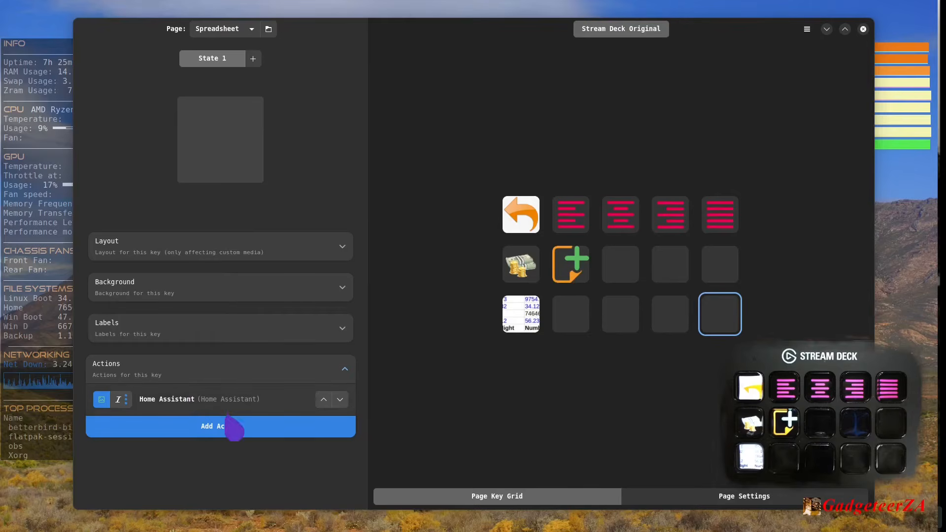
left_click(198, 405)
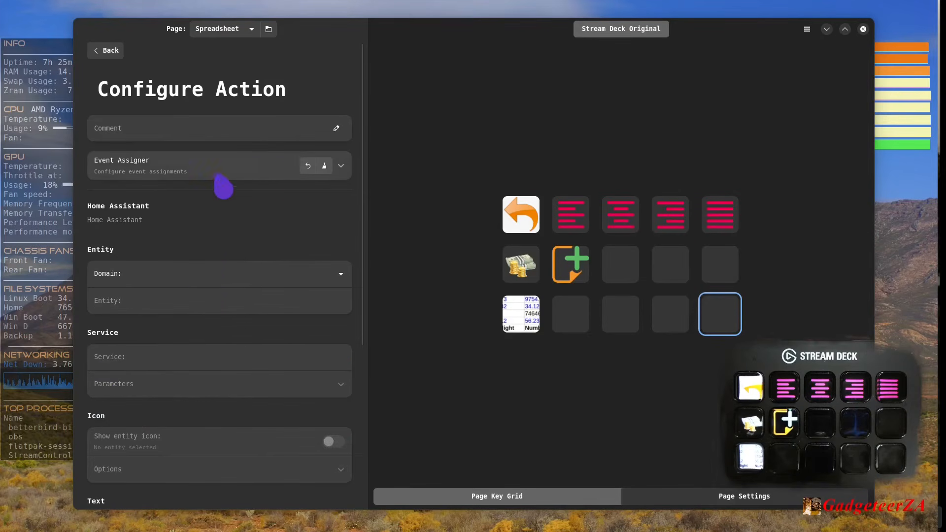
- Examine the Home Assistant action's domain choices and its entity, service, icon, text and connection settings
left_click(339, 280)
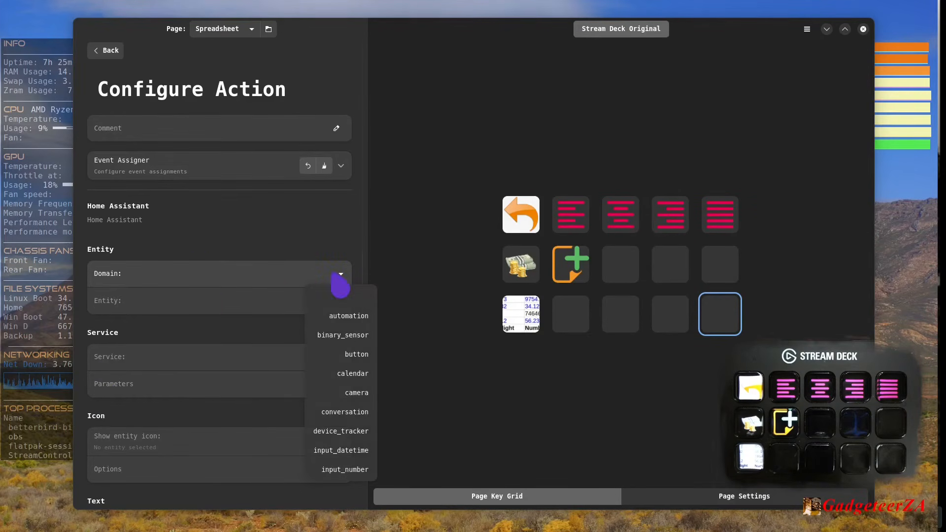
left_click(248, 272)
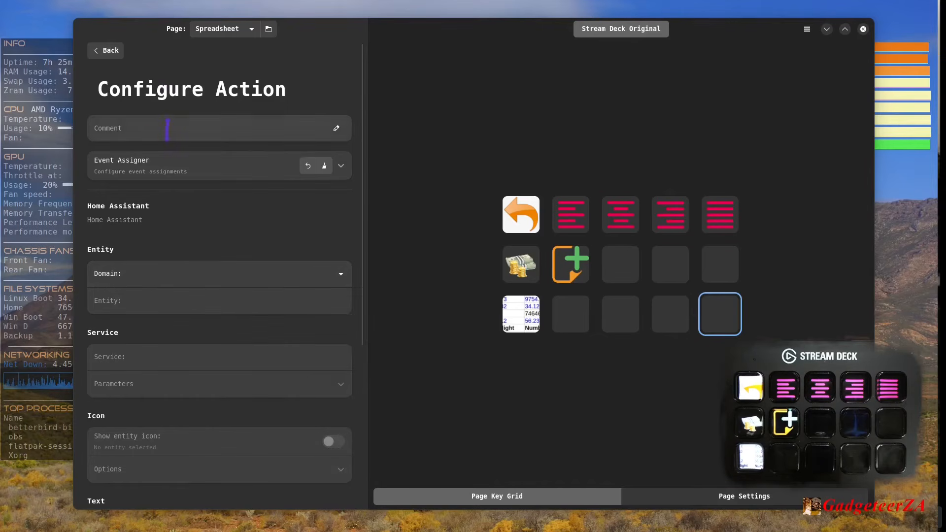
scroll(175, 248, "down", 4)
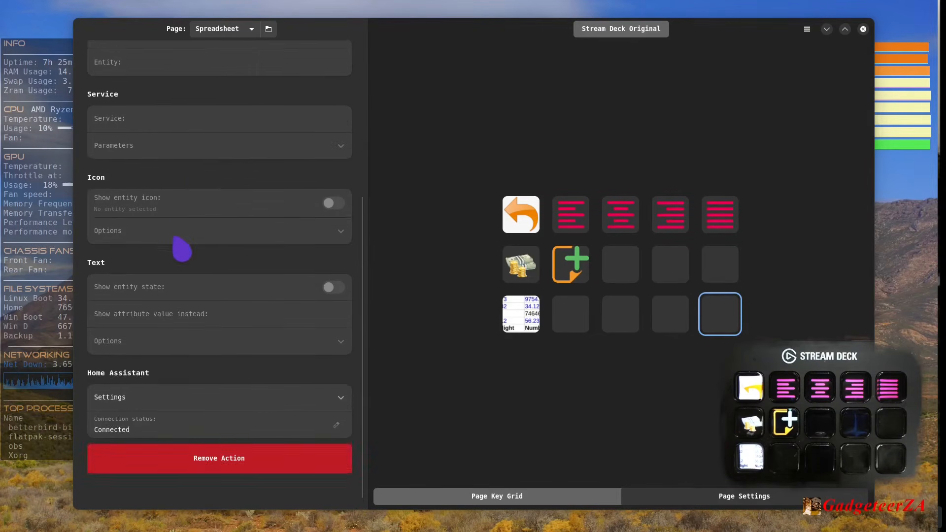
scroll(181, 248, "up", 4)
scroll(181, 247, "down", 2)
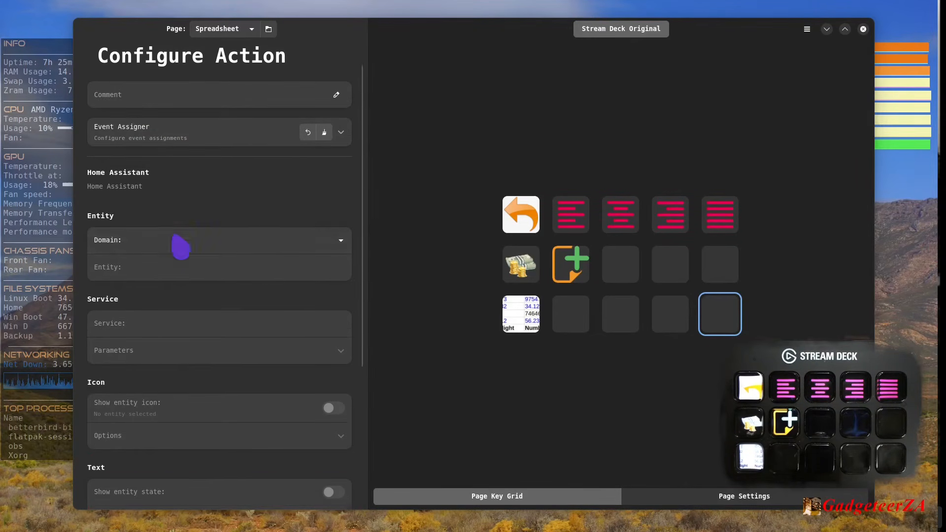
scroll(181, 247, "up", 1)
scroll(181, 246, "up", 1)
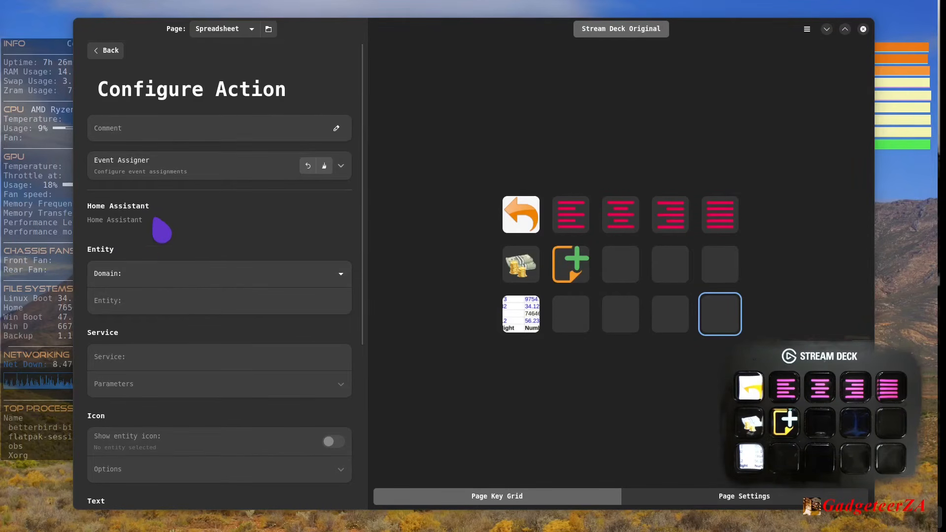
scroll(206, 228, "down", 5)
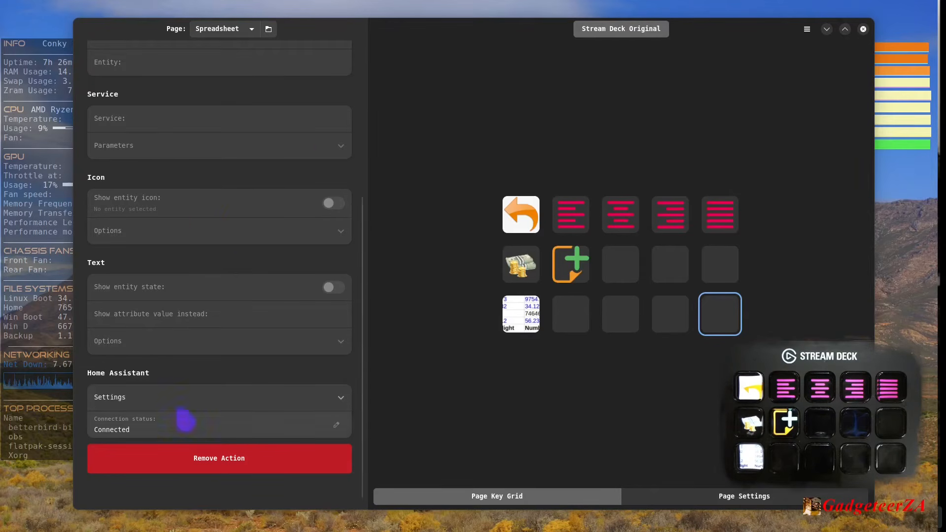
scroll(185, 418, "up", 2)
scroll(232, 168, "up", 2)
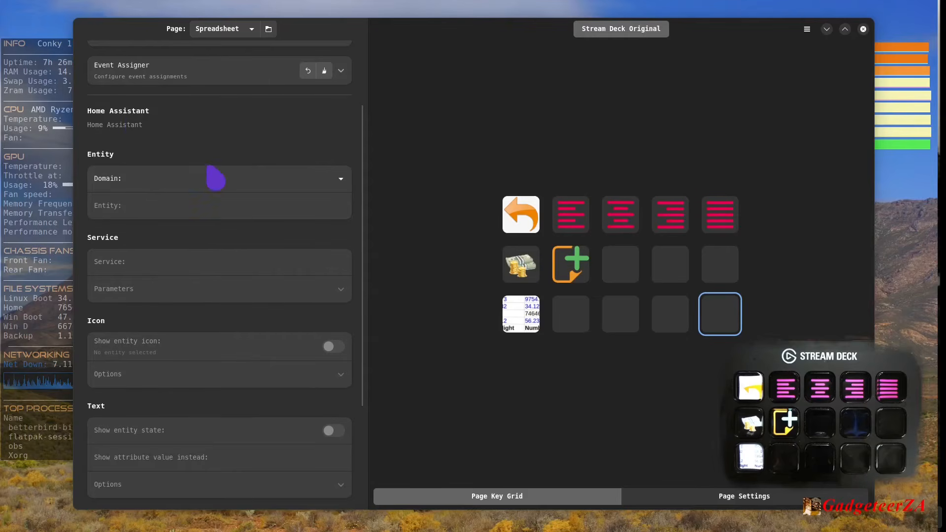
scroll(172, 175, "up", 1)
scroll(129, 174, "up", 1)
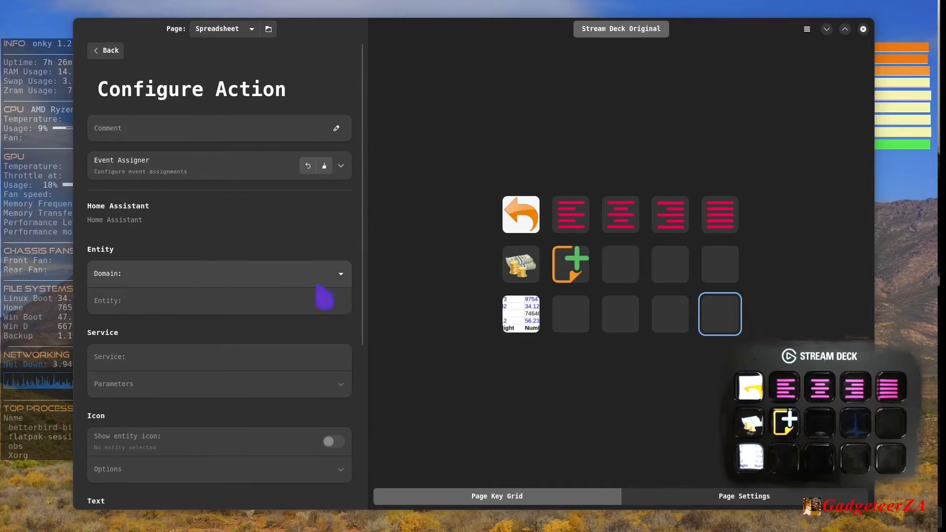
- Set the Home Assistant action's entity domain to sensor
left_click(341, 274)
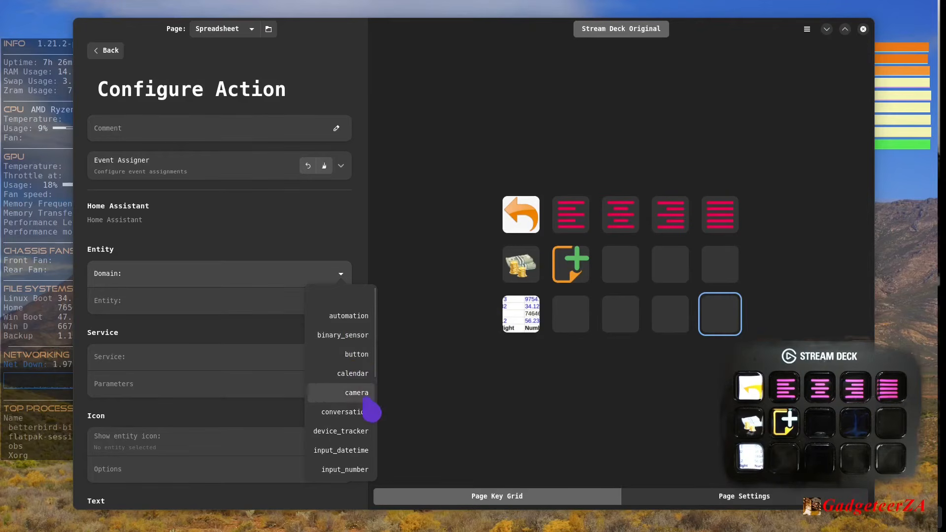
scroll(365, 426, "down", 5)
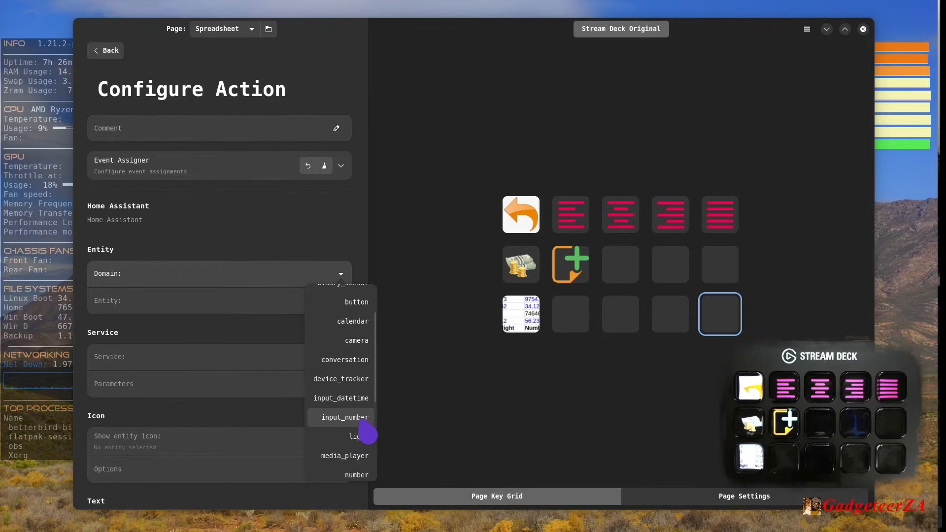
scroll(362, 456, "down", 2)
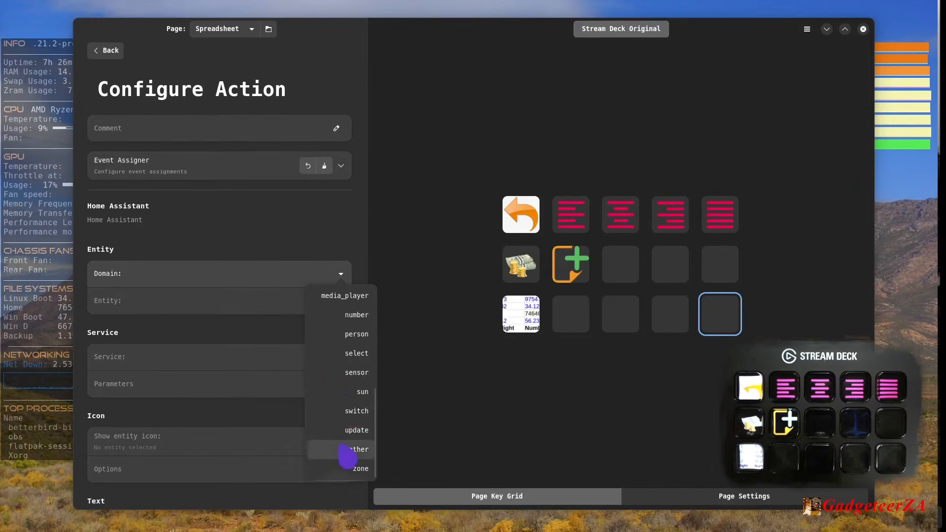
left_click(354, 379)
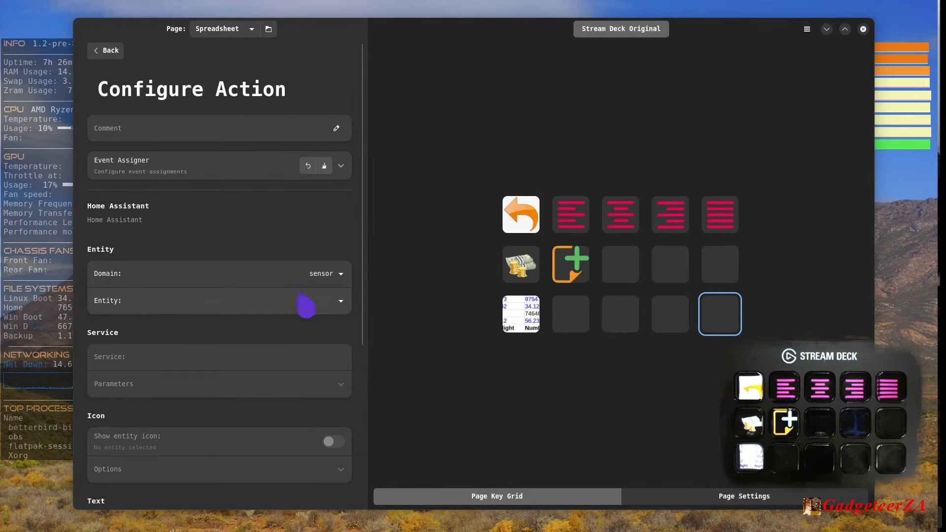
- Browse the available sensor entities and set the action's entity to sensor.ac_loads
left_click(346, 311)
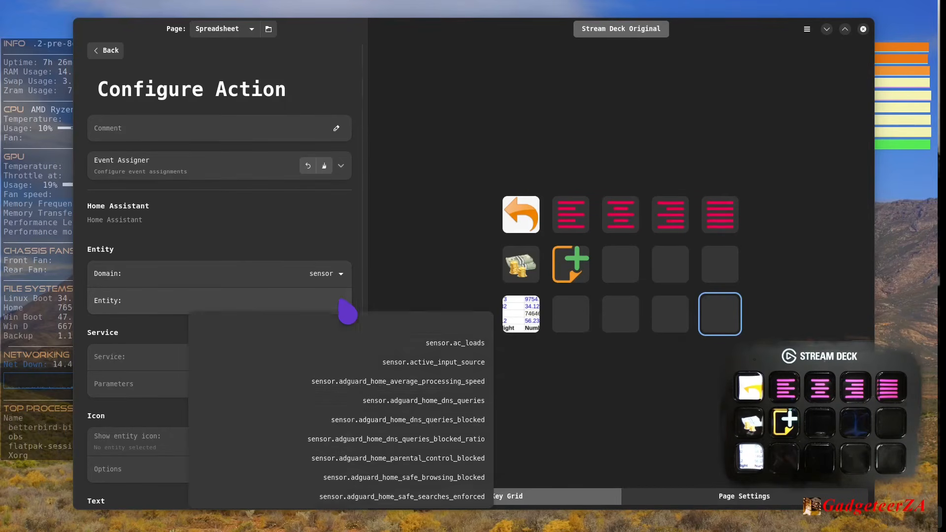
scroll(378, 429, "down", 2)
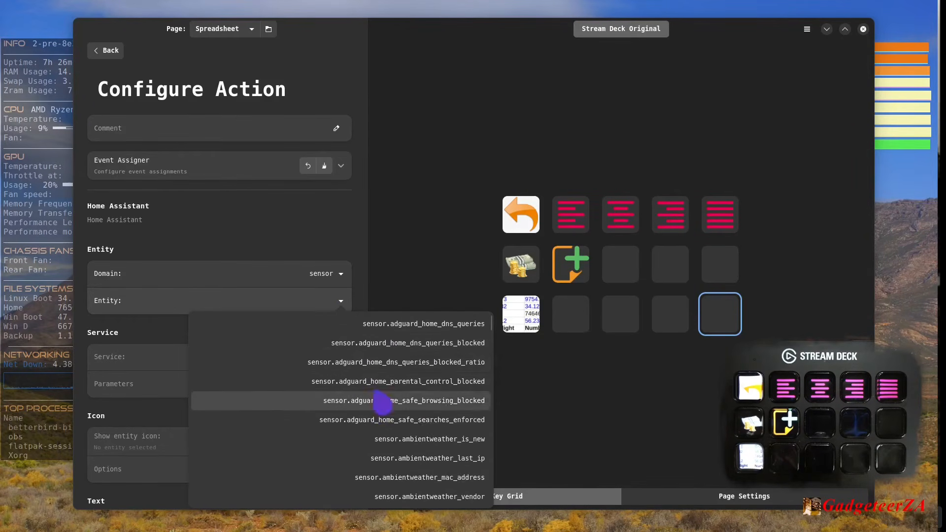
scroll(380, 400, "up", 3)
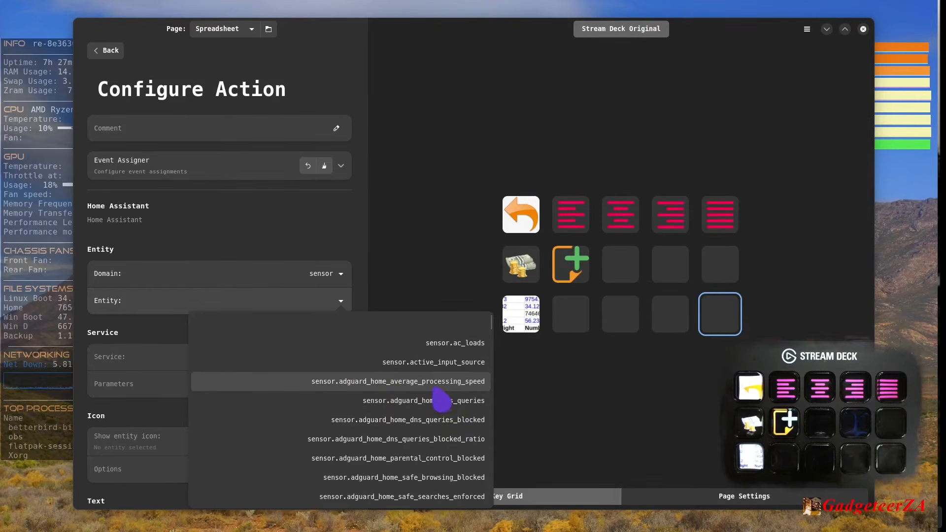
scroll(442, 400, "down", 3)
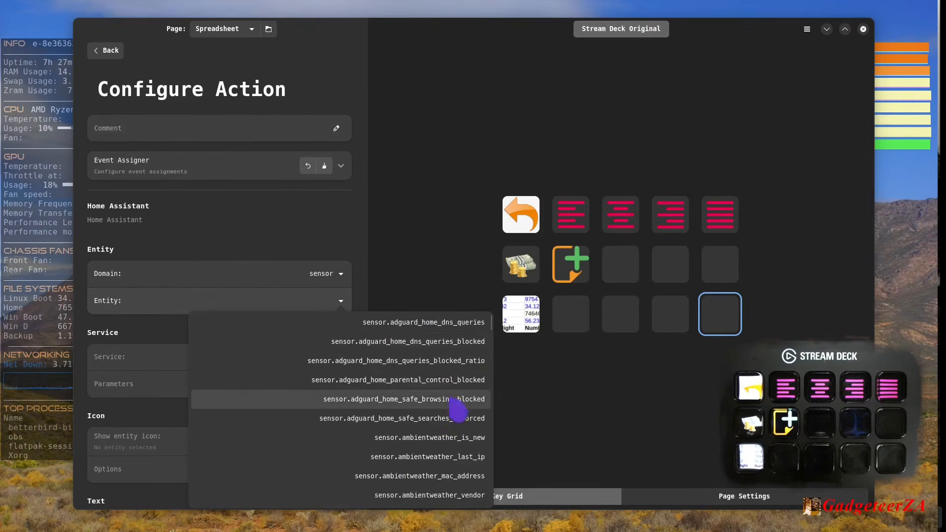
scroll(452, 401, "down", 10)
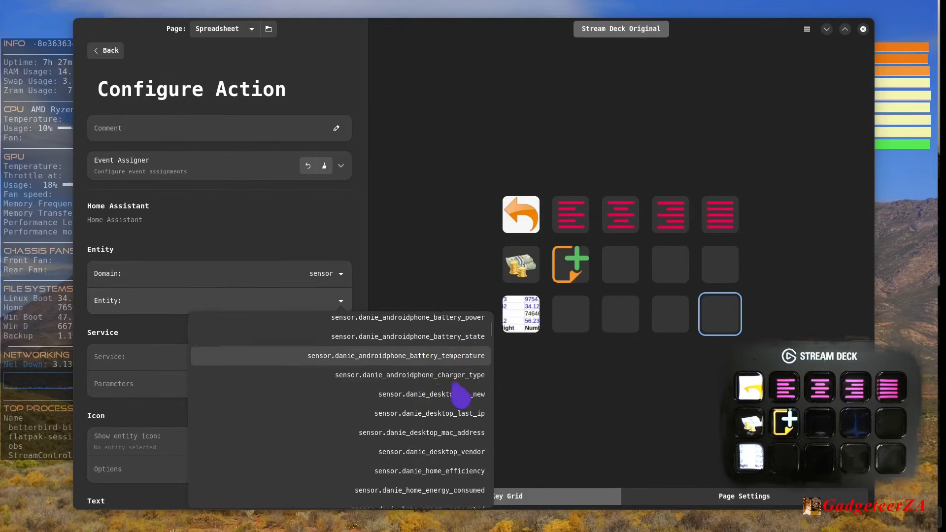
scroll(460, 395, "down", 10)
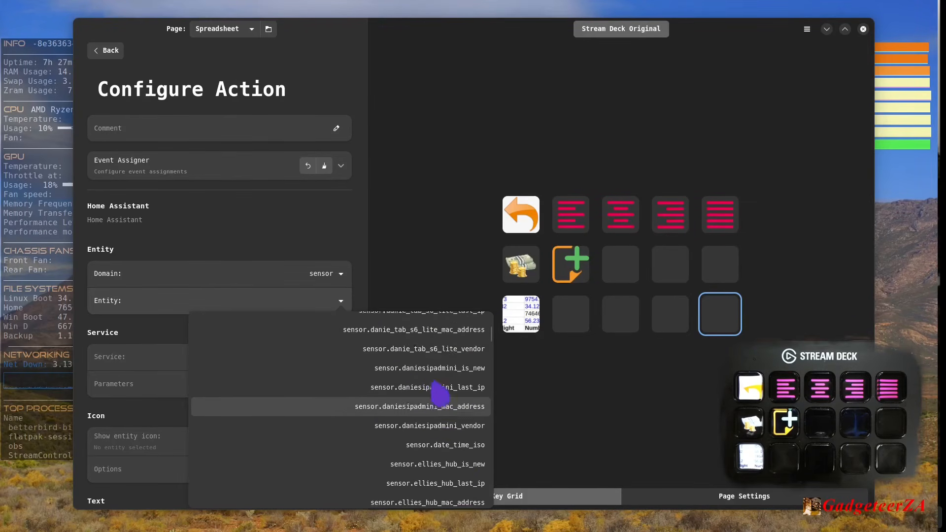
scroll(440, 394, "up", 12)
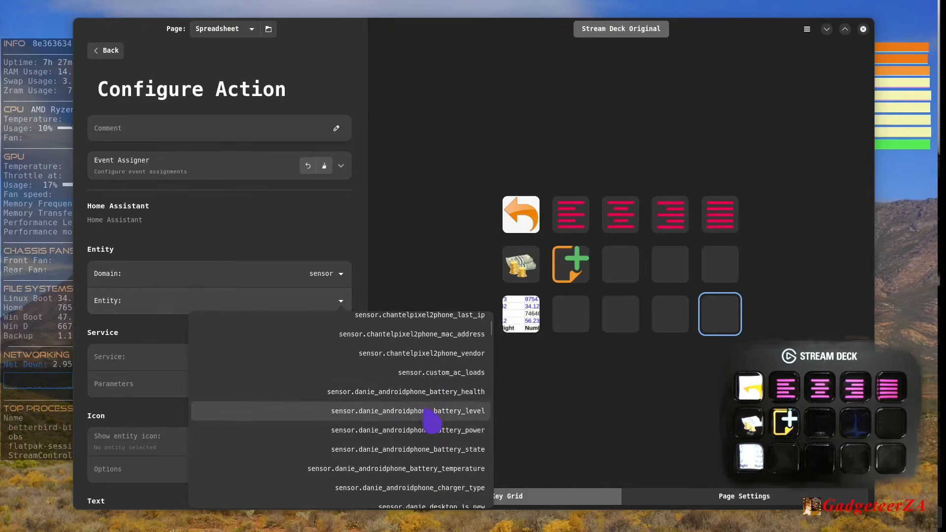
scroll(428, 418, "up", 12)
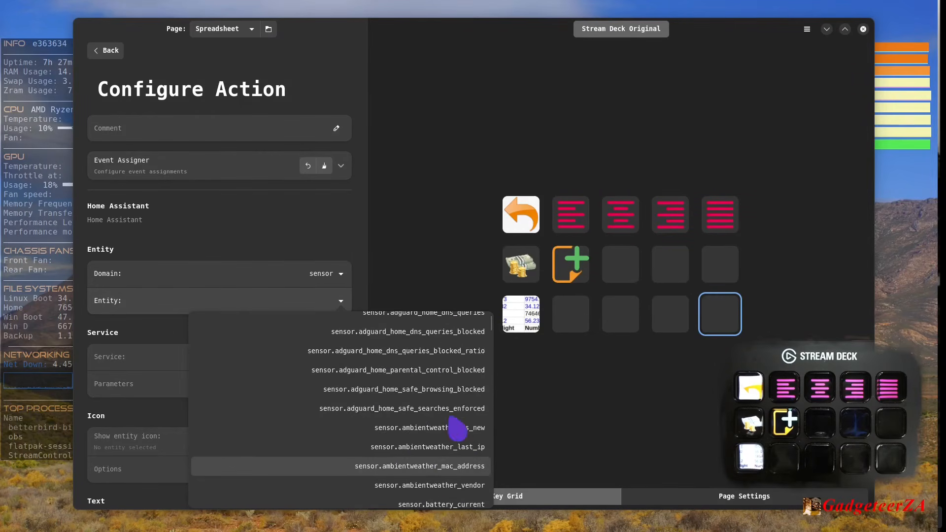
scroll(457, 427, "up", 3)
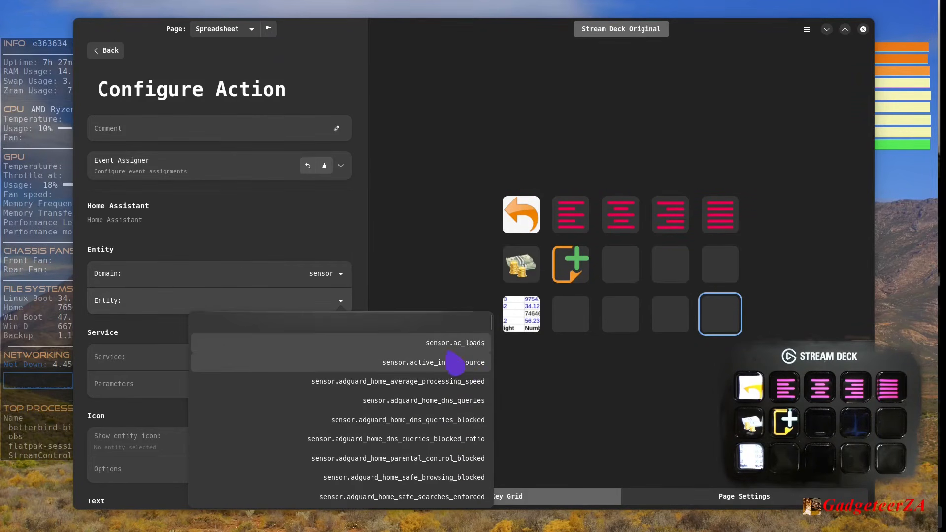
left_click(462, 344)
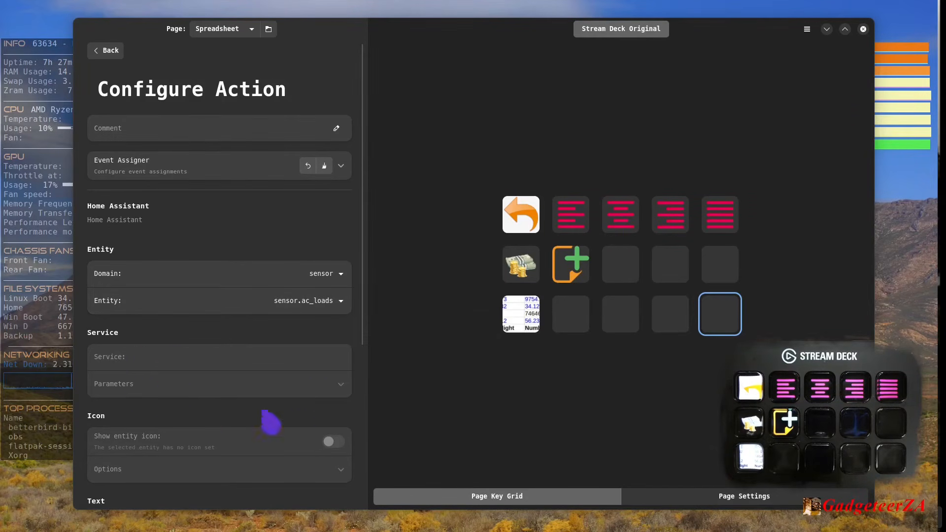
- Examine the Home Assistant connection settings, including the host, port, SSL and token fields
scroll(242, 446, "down", 1)
scroll(170, 417, "down", 3)
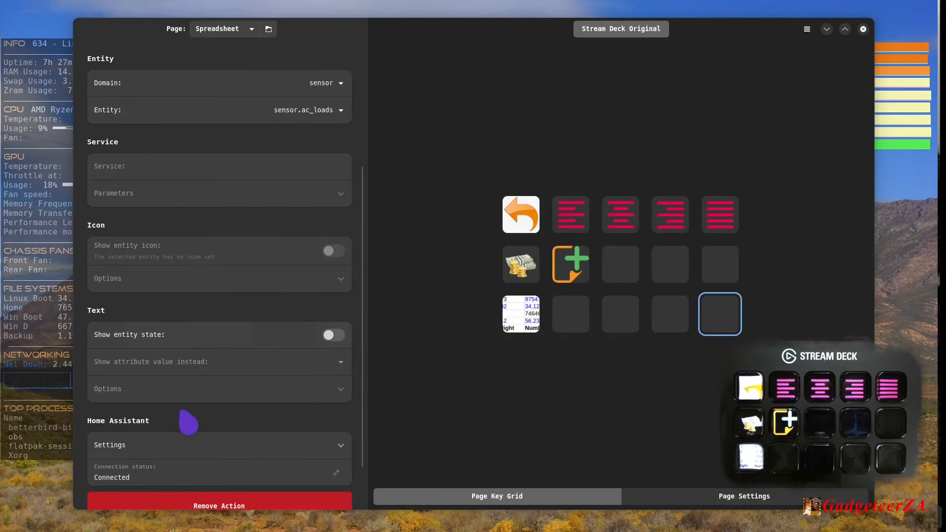
scroll(229, 416, "down", 2)
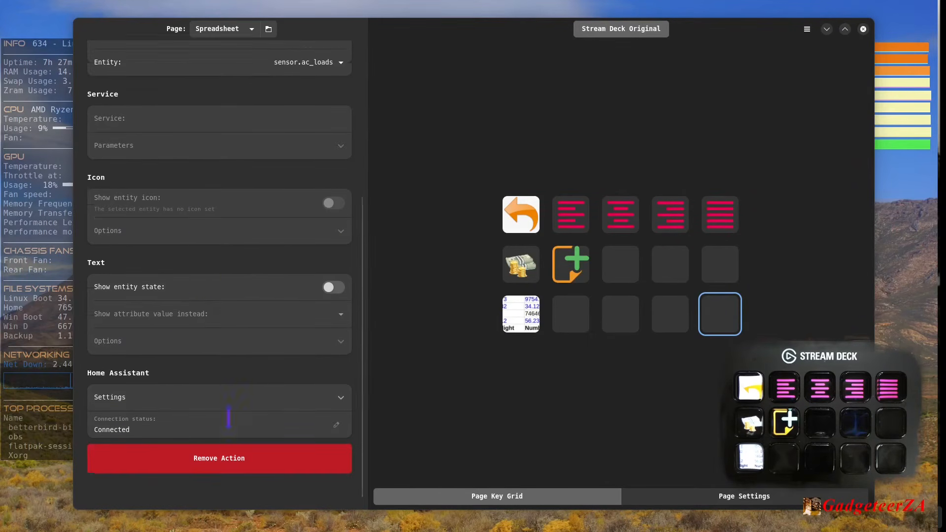
left_click(344, 388)
scroll(345, 393, "down", 3)
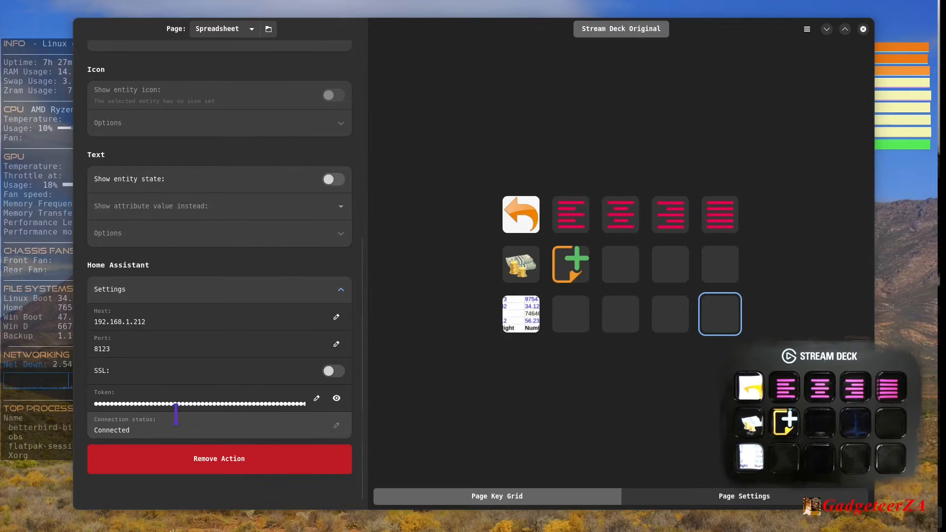
scroll(195, 325, "up", 10)
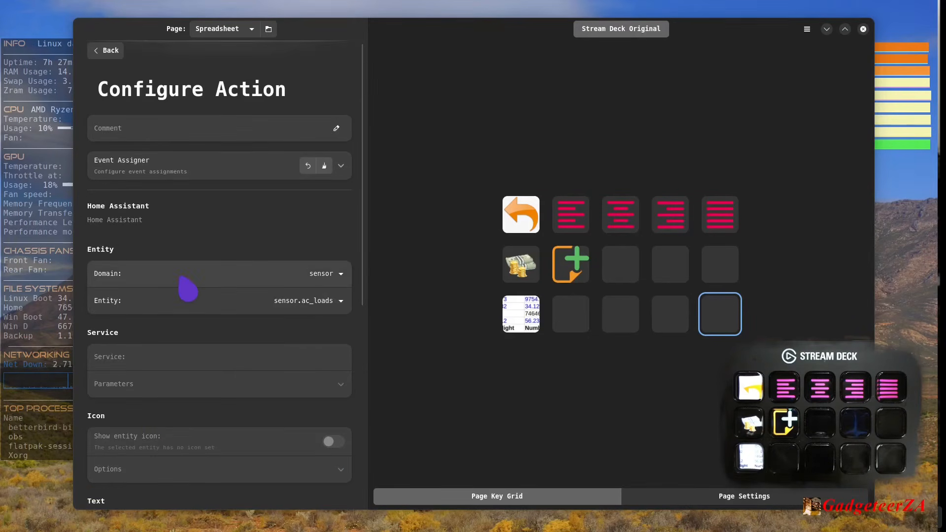
- Turn on the entity state text for the key and try the friendly_name and device_class attributes as its displayed value
scroll(321, 250, "down", 5)
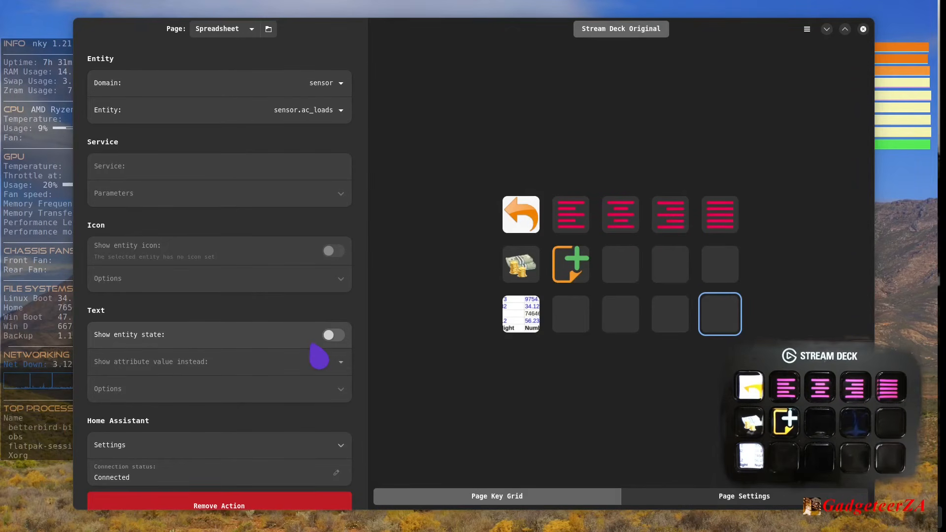
left_click(334, 335)
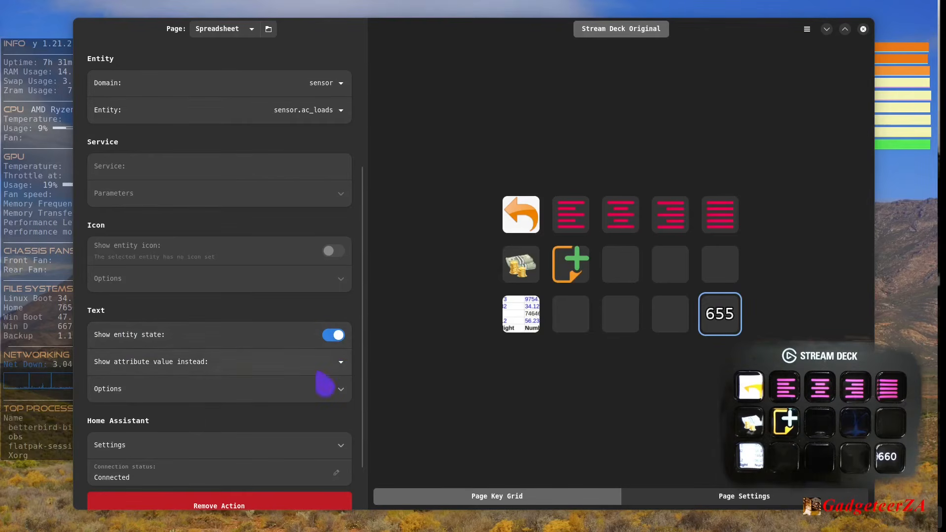
left_click(345, 364)
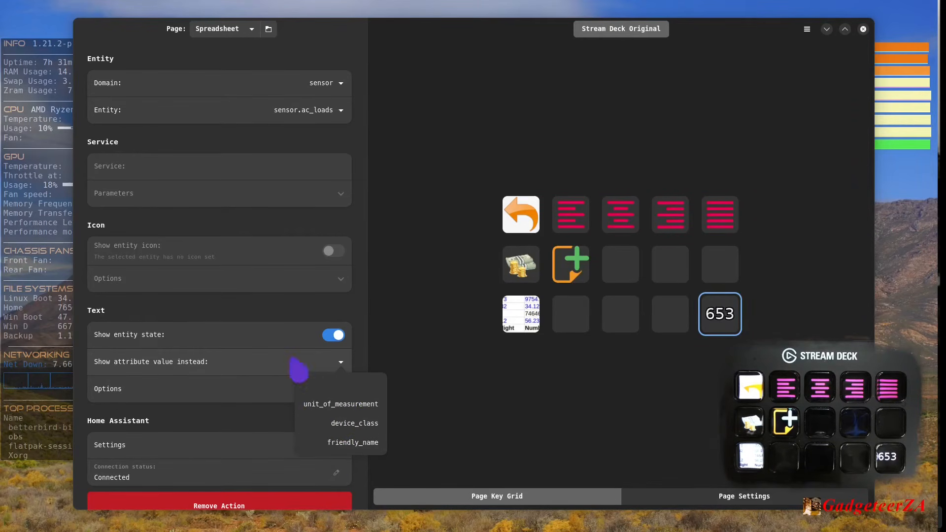
left_click(355, 443)
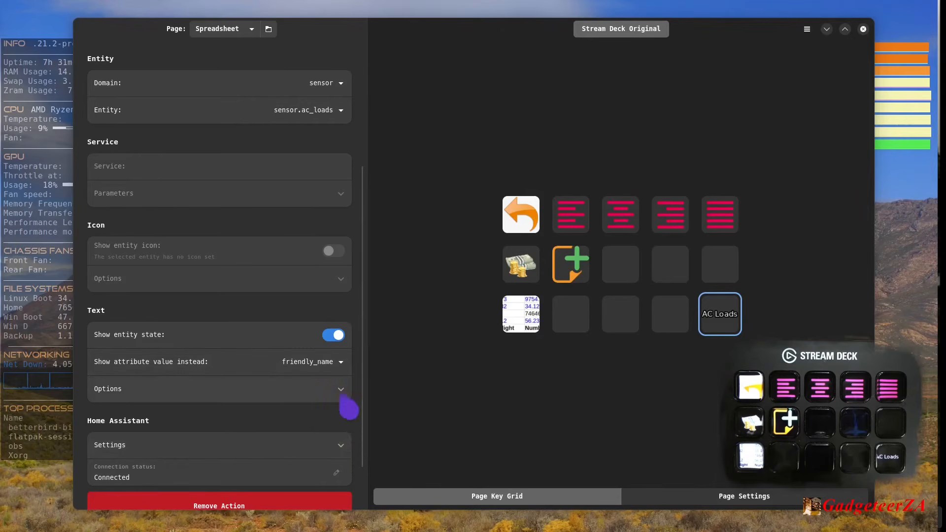
left_click(345, 368)
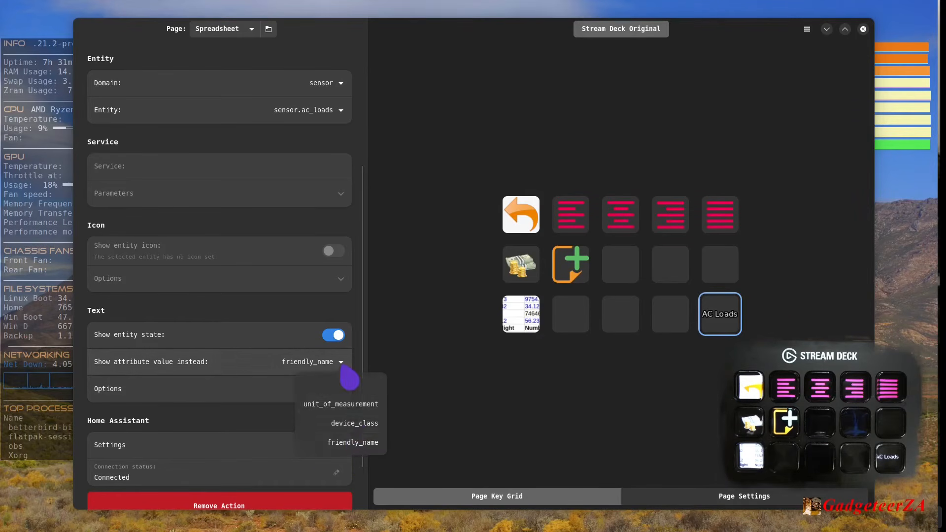
left_click(352, 429)
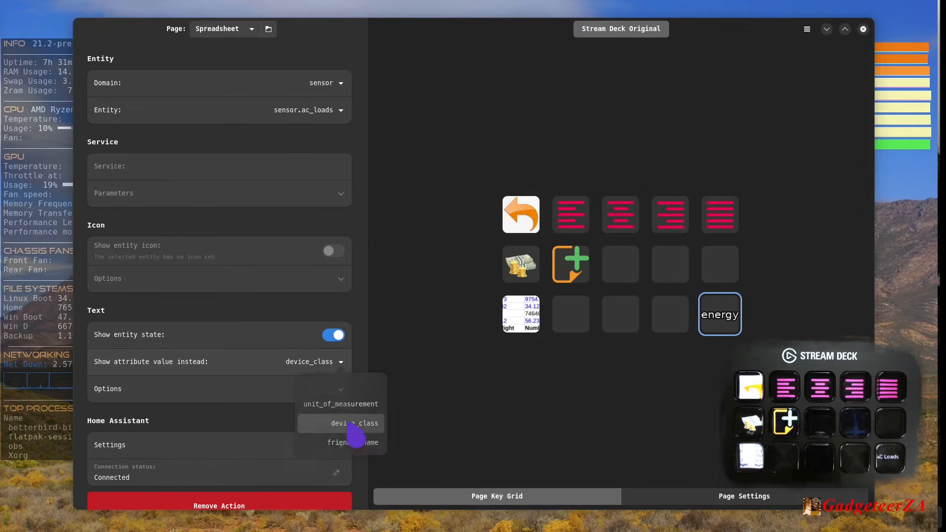
- Clear the displayed attribute value so the key uses the entity state, and turn on its unit of measurement
left_click(340, 365)
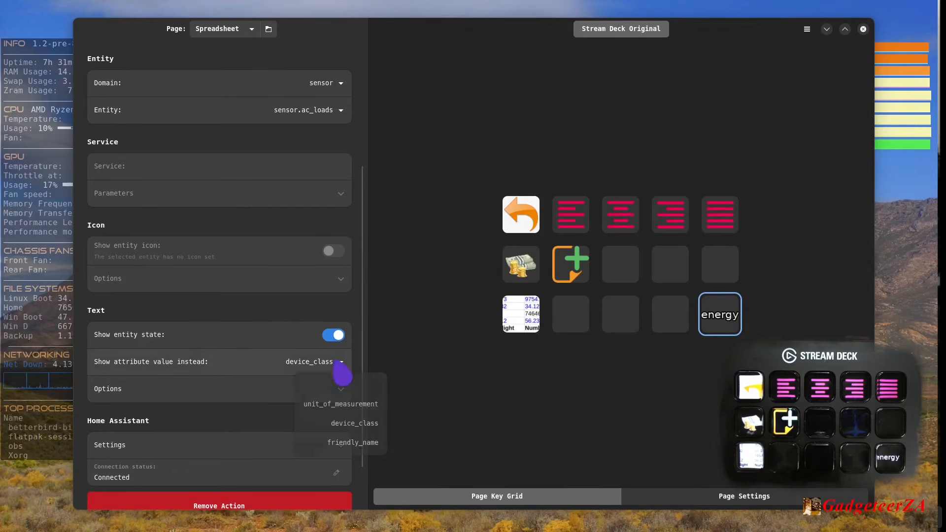
left_click(333, 391)
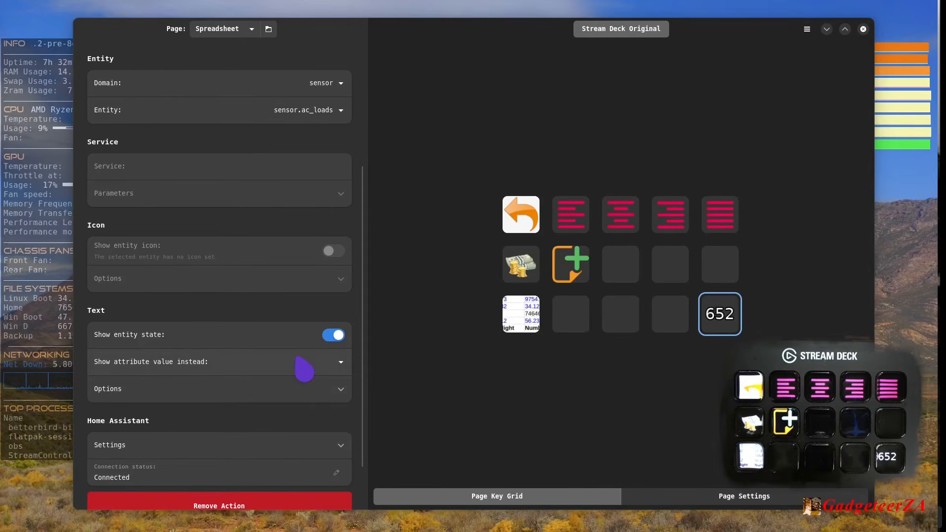
left_click(342, 396)
scroll(315, 419, "down", 3)
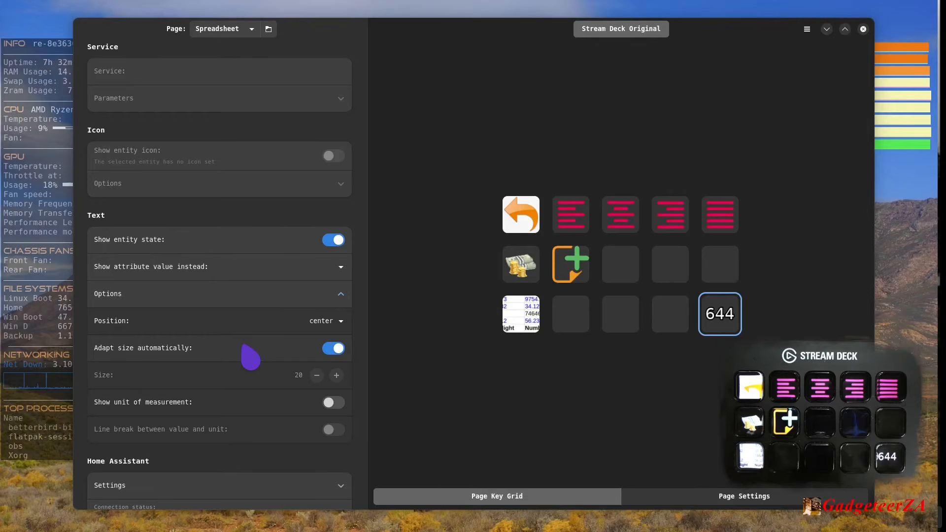
left_click(334, 403)
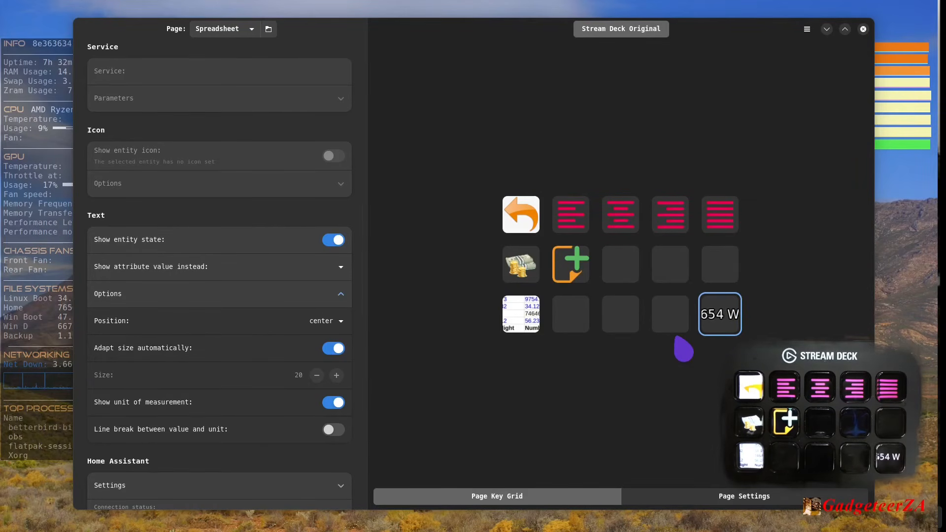
scroll(126, 392, "down", 3)
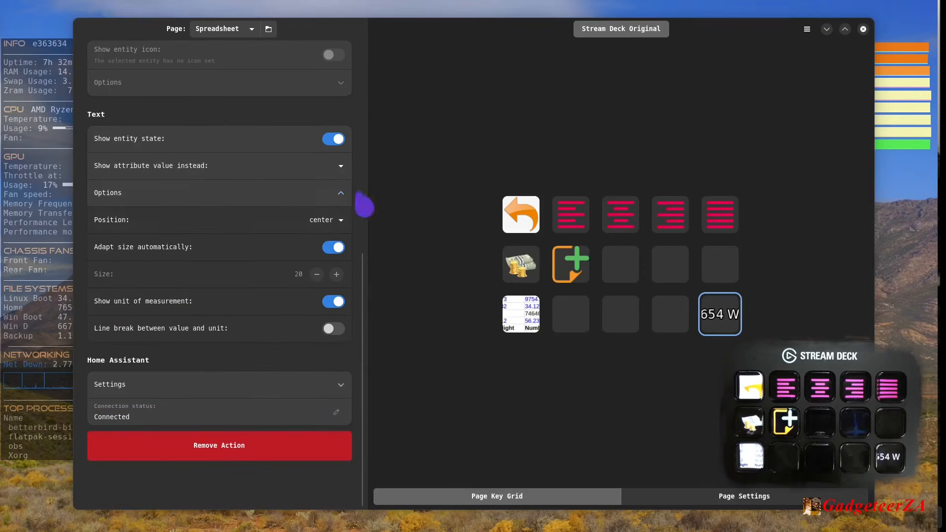
scroll(256, 318, "up", 4)
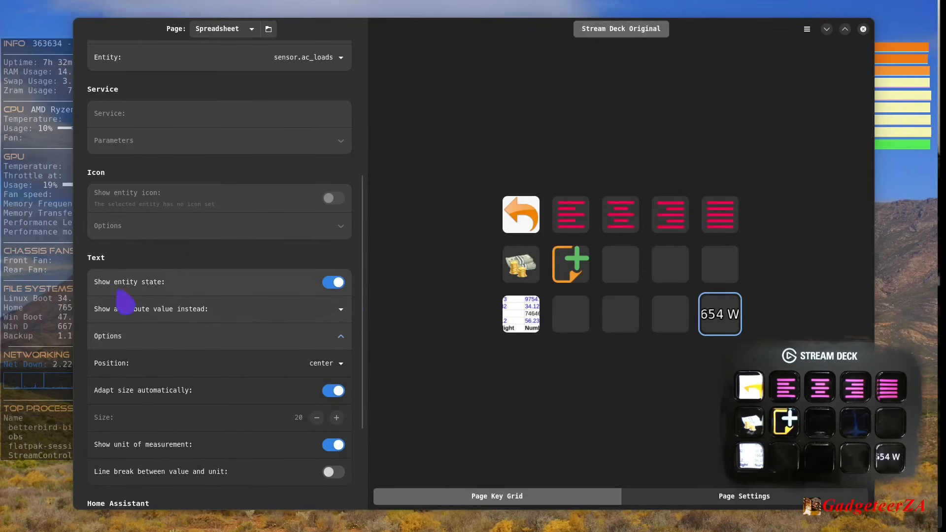
scroll(233, 177, "up", 7)
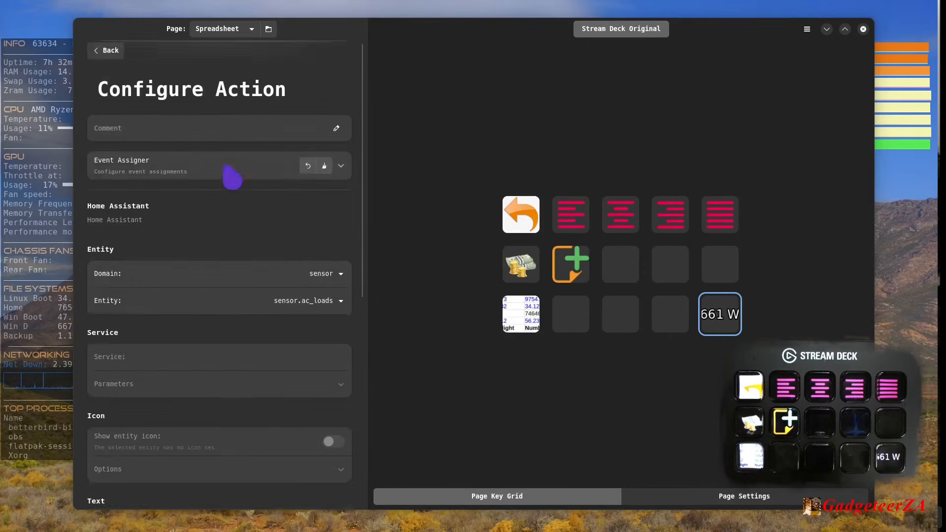
left_click(116, 54)
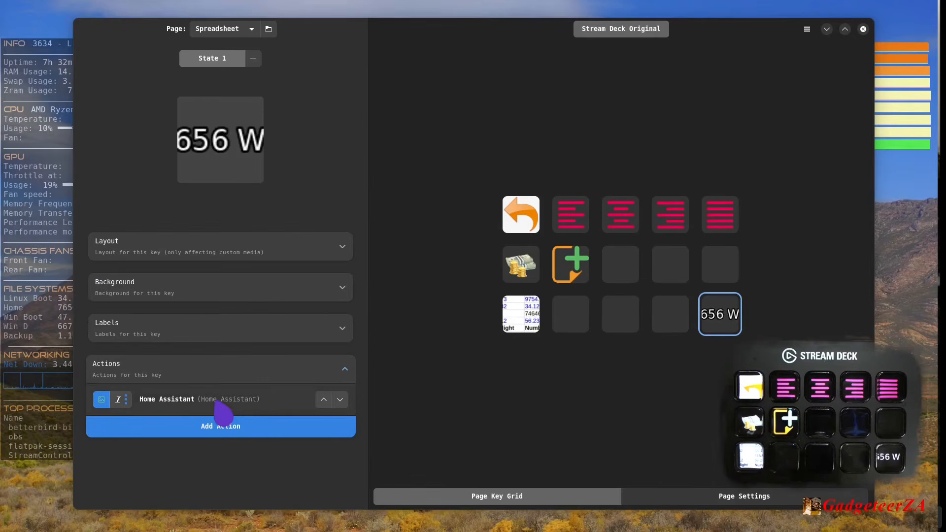
- Add the Media plugin's Info action to the key and move it above the Home Assistant action
left_click(221, 427)
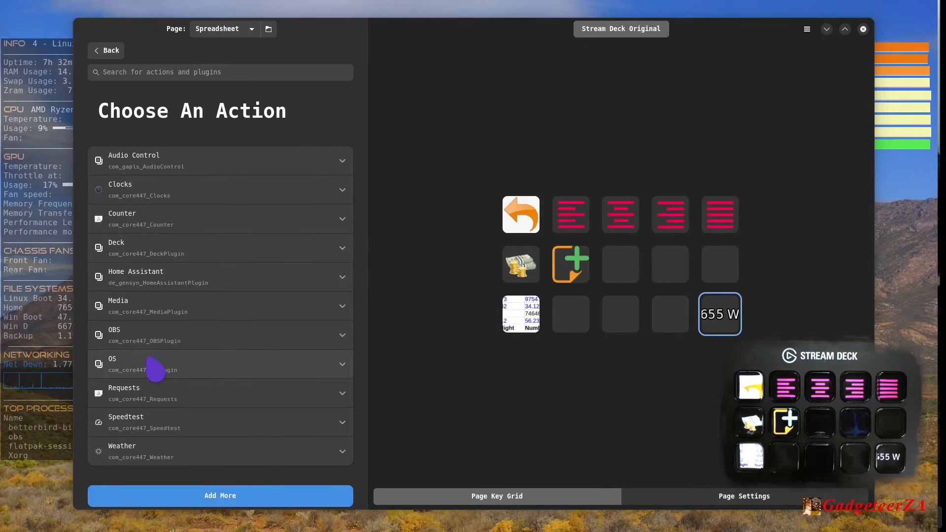
left_click(156, 369)
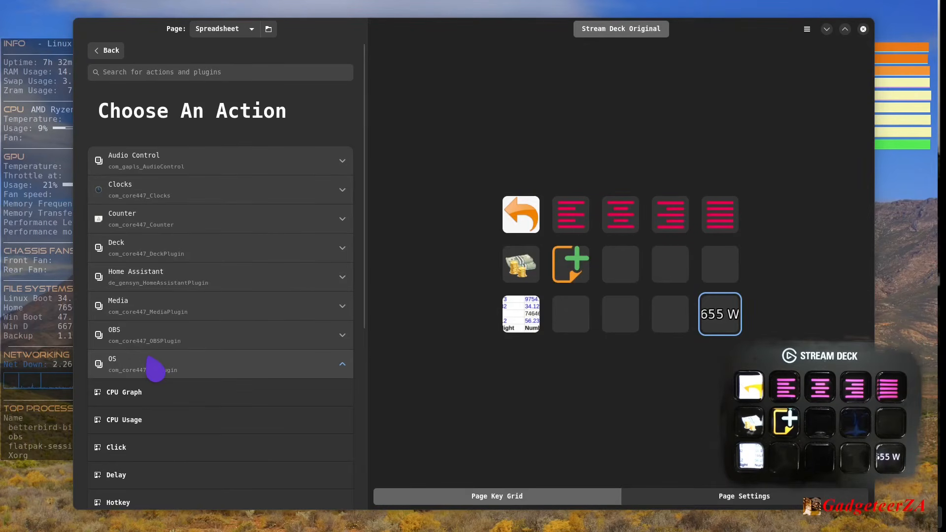
left_click(156, 370)
left_click(162, 310)
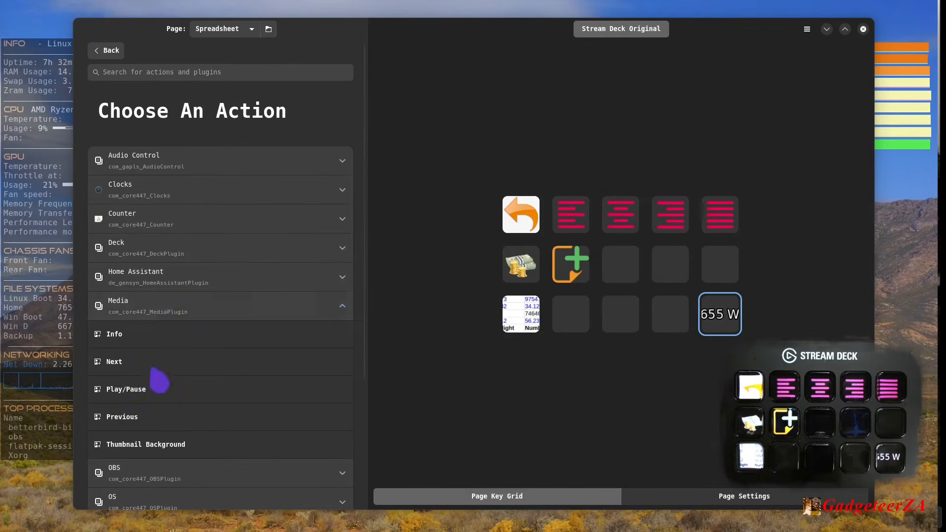
left_click(135, 337)
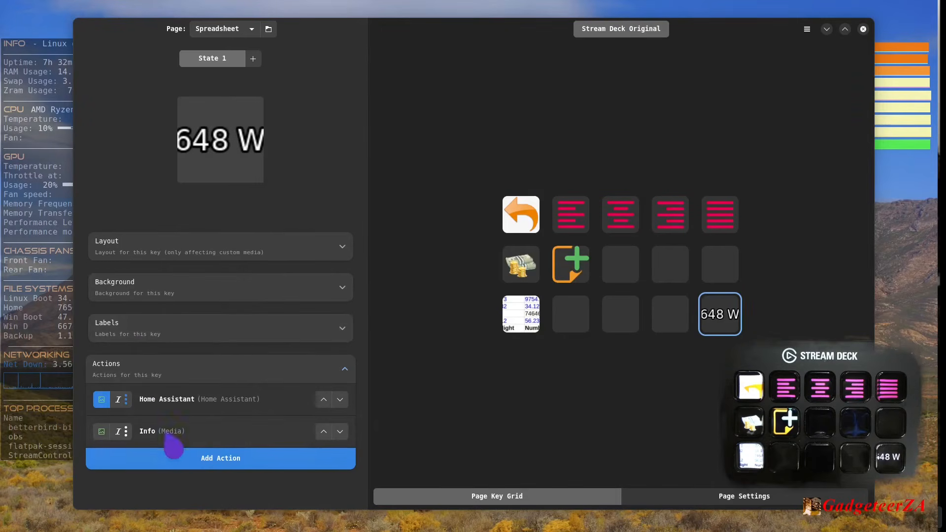
left_click(323, 432)
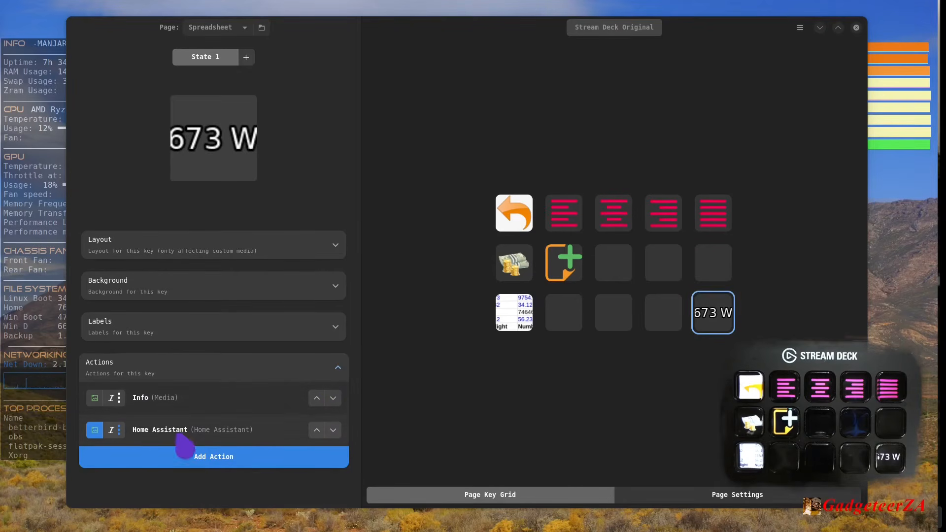
- Remove the Media Info action from the key
left_click(170, 409)
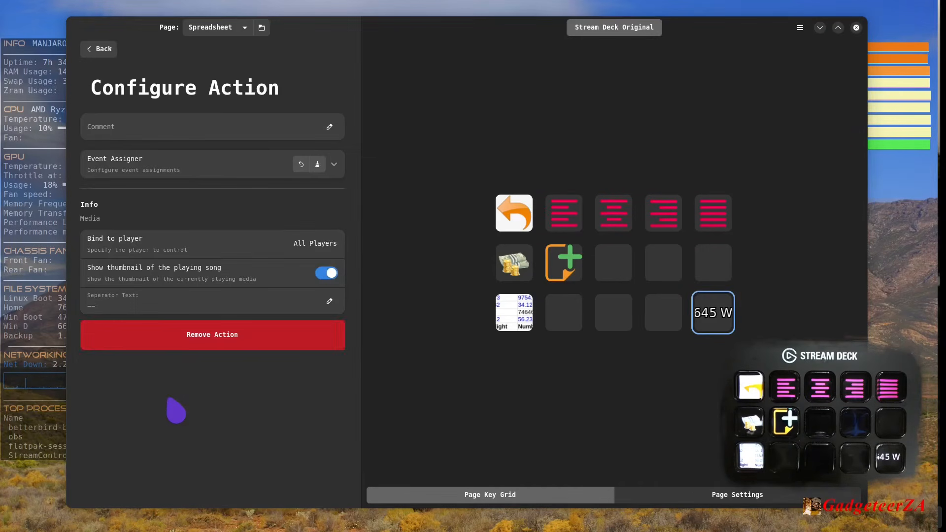
left_click(226, 345)
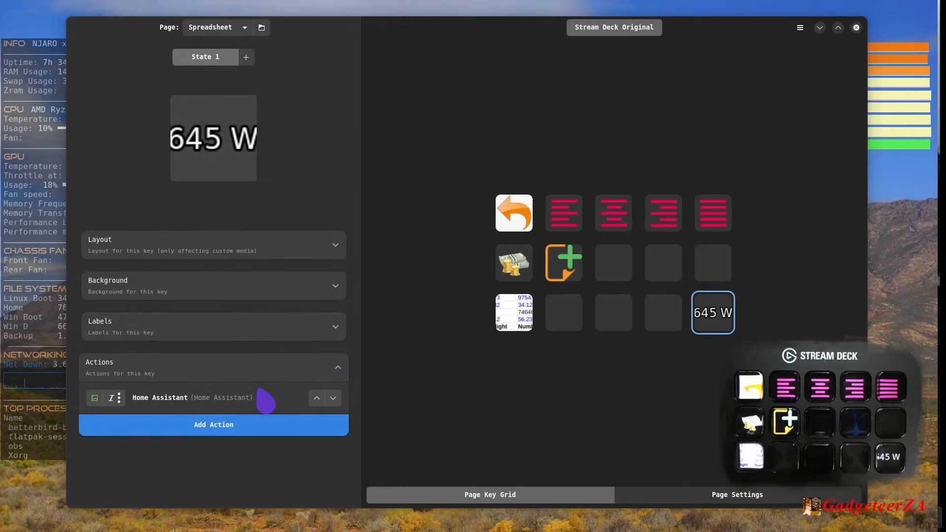
- Examine the actions that the Media and OBS plugins offer for the key
left_click(211, 427)
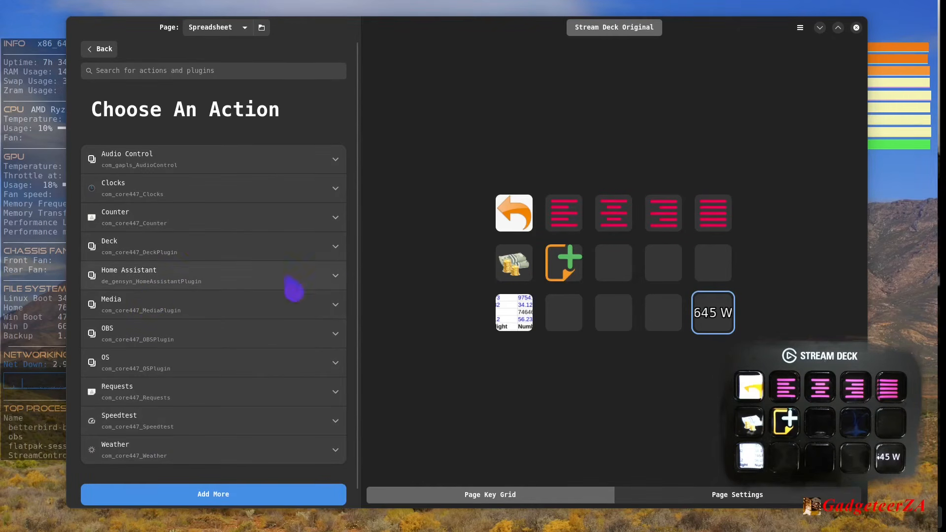
left_click(340, 312)
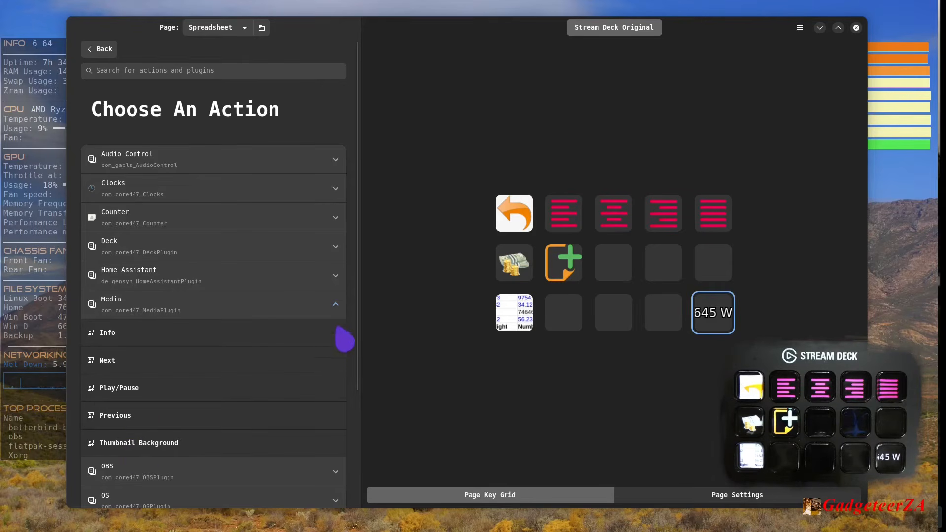
left_click(339, 312)
left_click(337, 340)
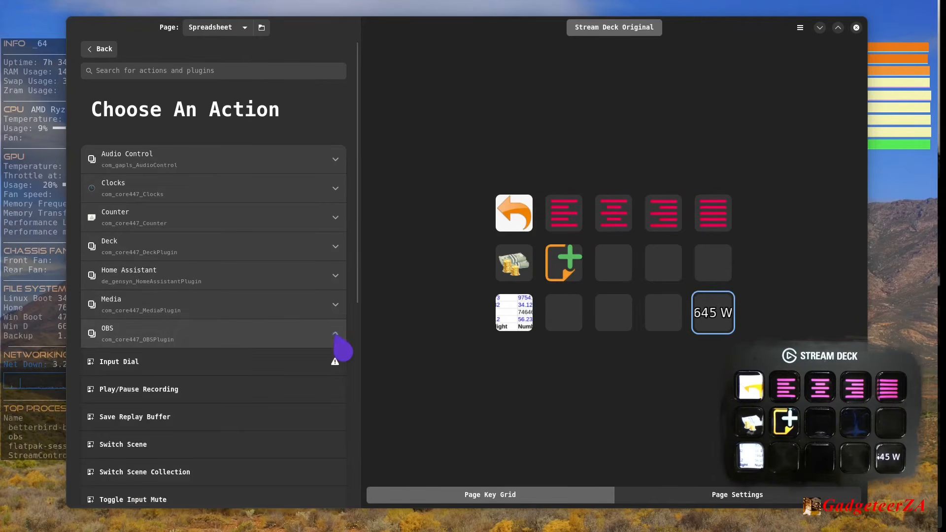
scroll(318, 382, "down", 2)
scroll(321, 392, "down", 8)
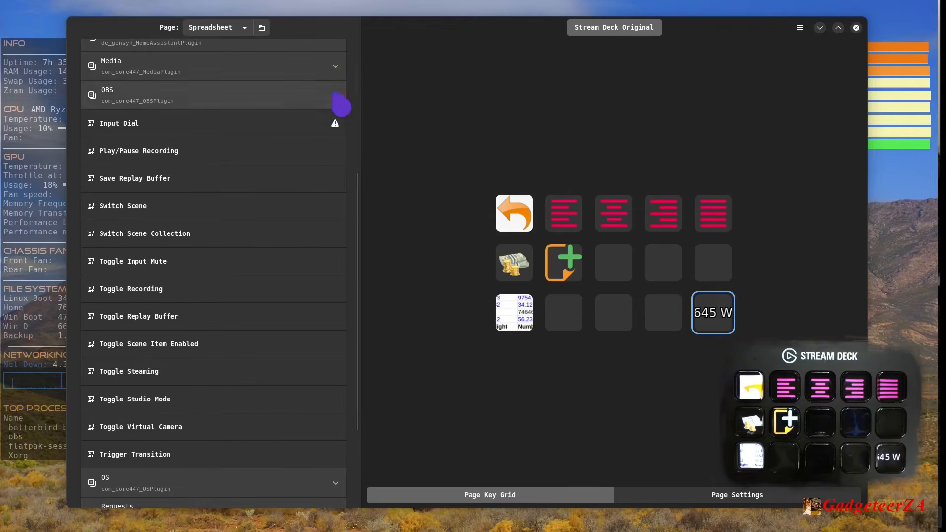
left_click(337, 98)
- Try the OS plugin's Hotkey action on the key with Left Alt+F recorded, and remove the action again
left_click(338, 350)
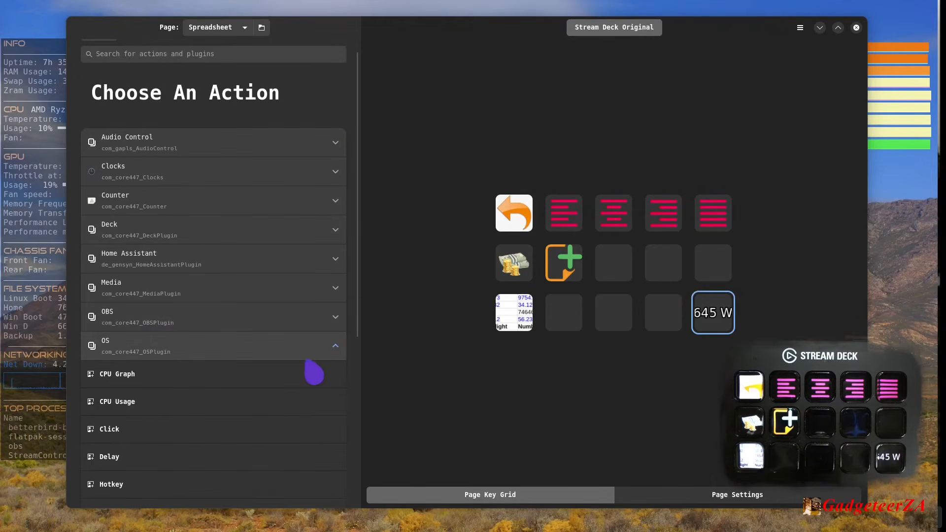
scroll(308, 365, "down", 5)
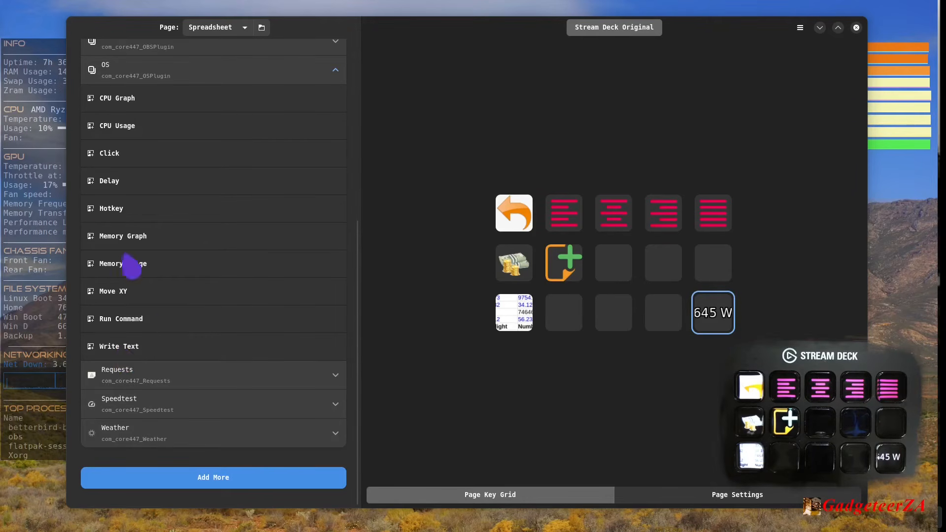
left_click(115, 212)
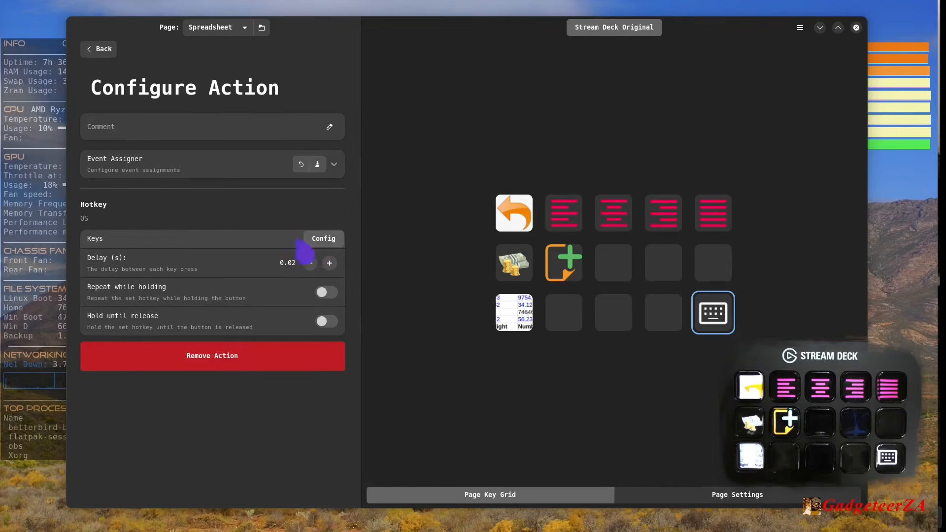
left_click(330, 242)
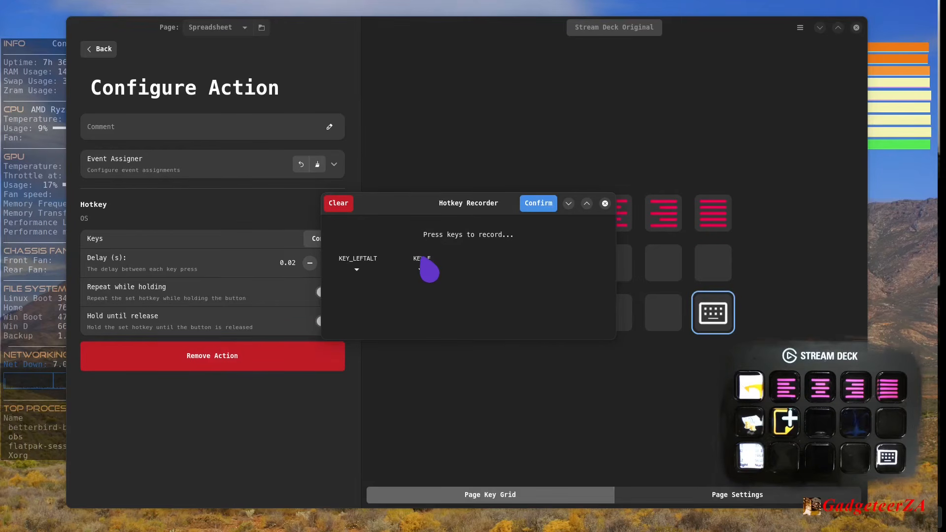
key("alt+f")
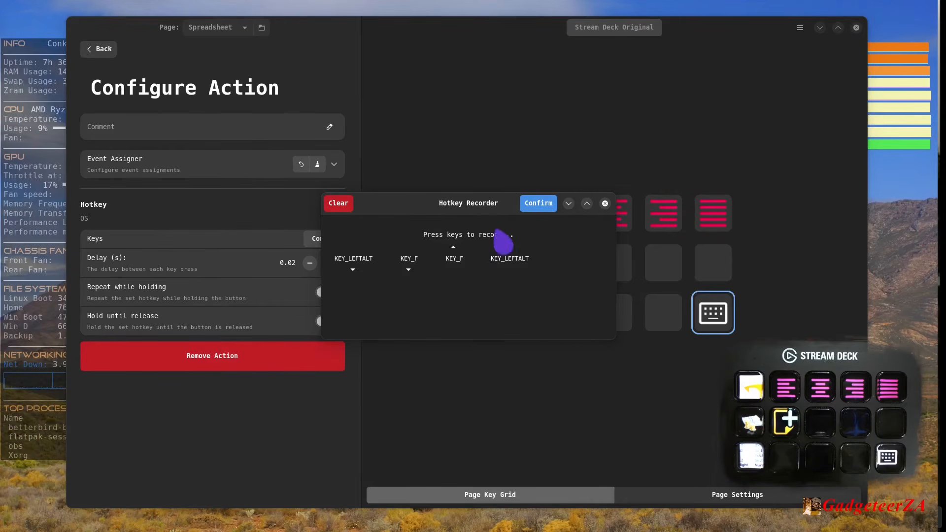
left_click(533, 208)
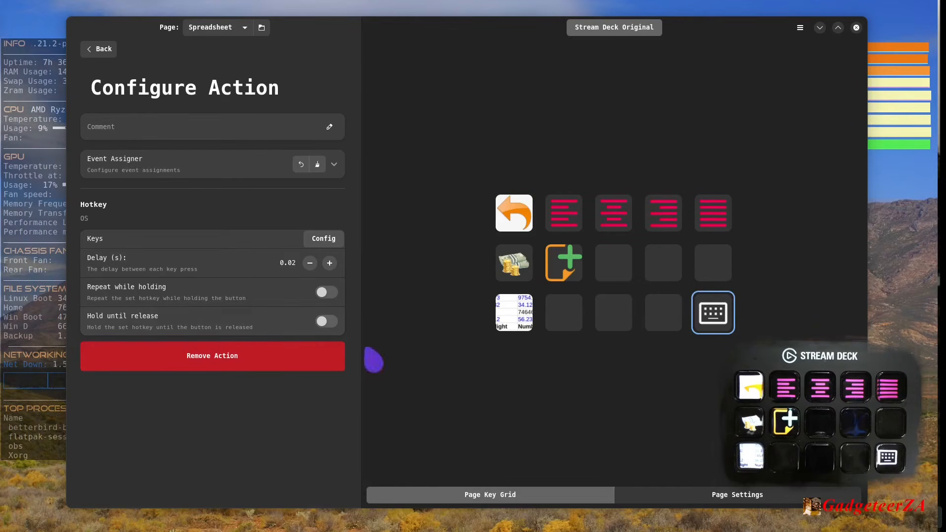
left_click(204, 359)
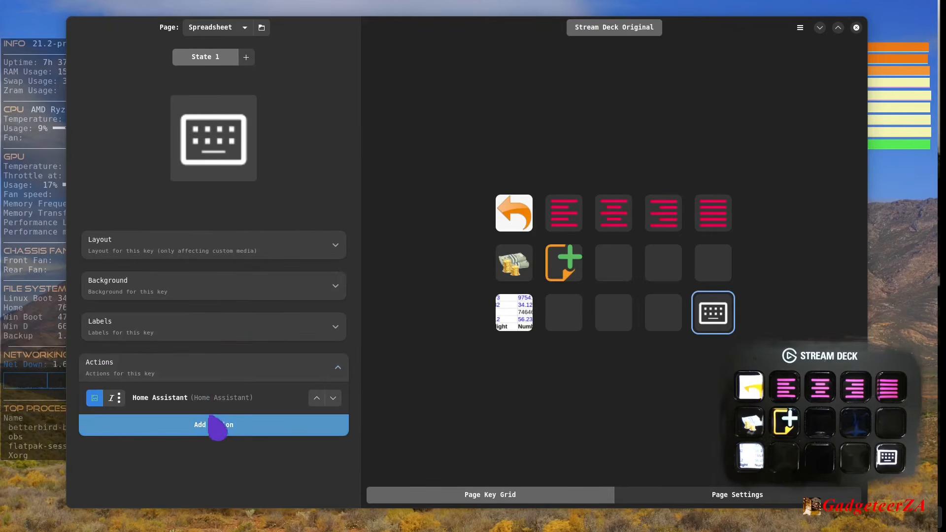
- Examine the actions that the Requests, Speedtest and Weather plugins offer for the key
left_click(224, 428)
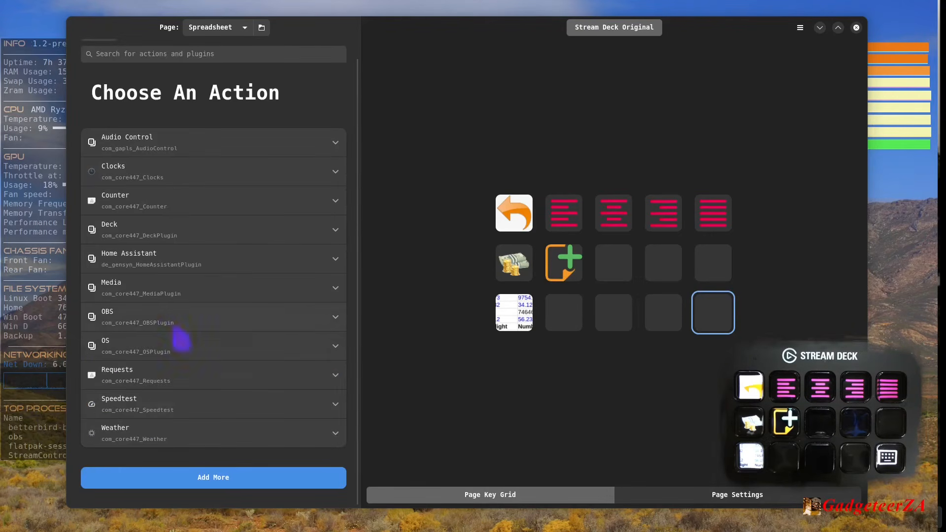
left_click(338, 385)
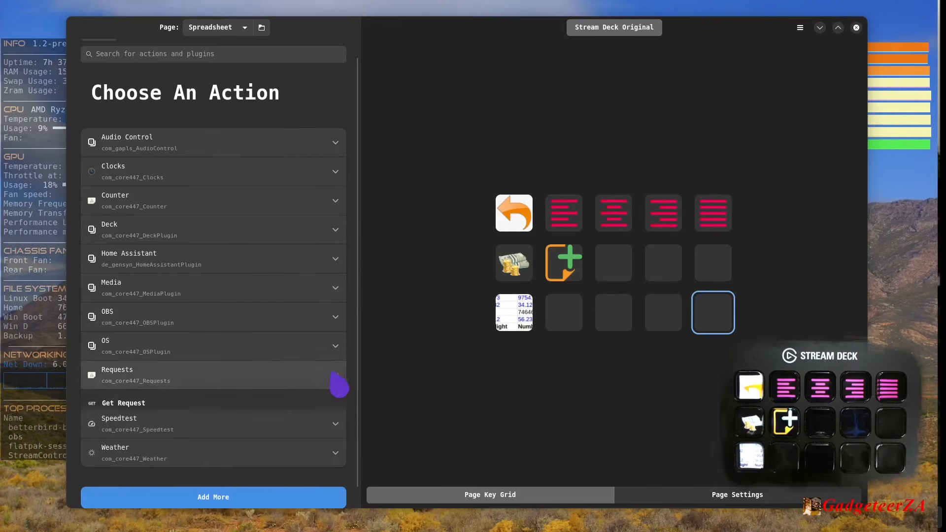
scroll(253, 406, "down", 2)
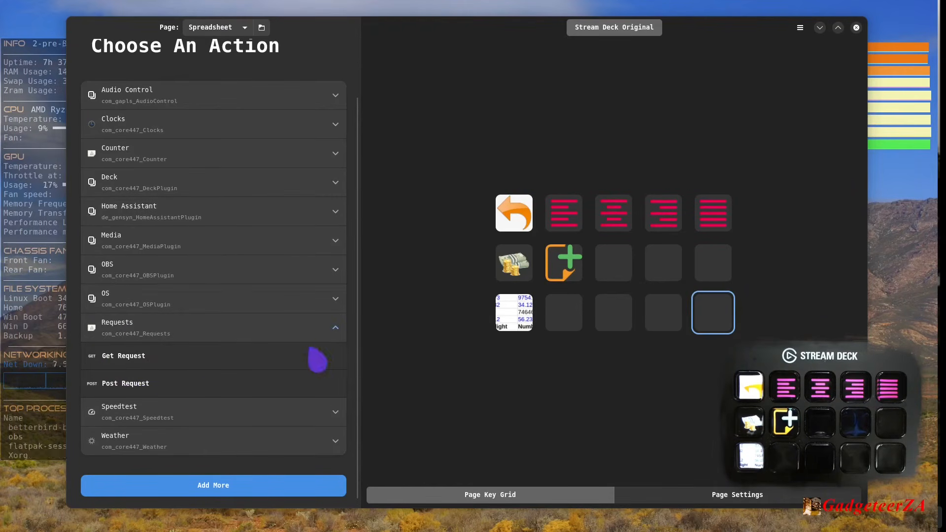
left_click(338, 337)
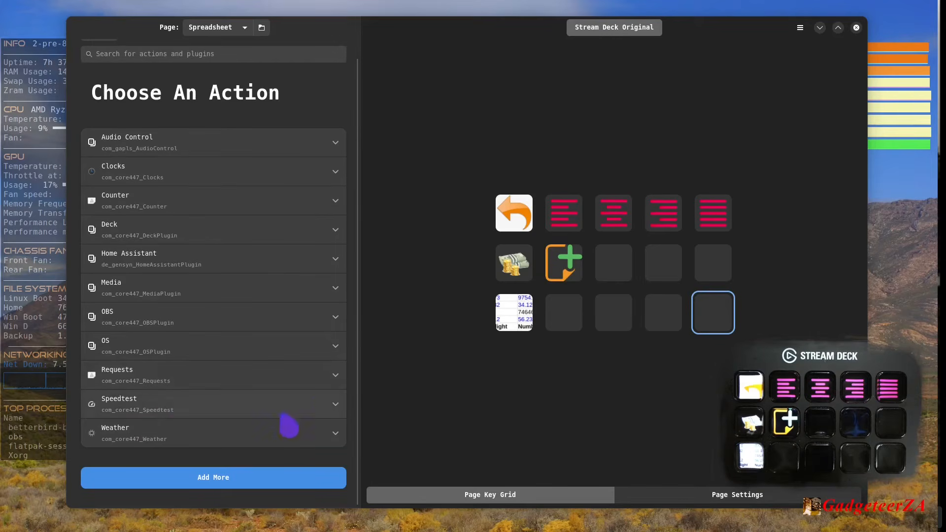
left_click(335, 416)
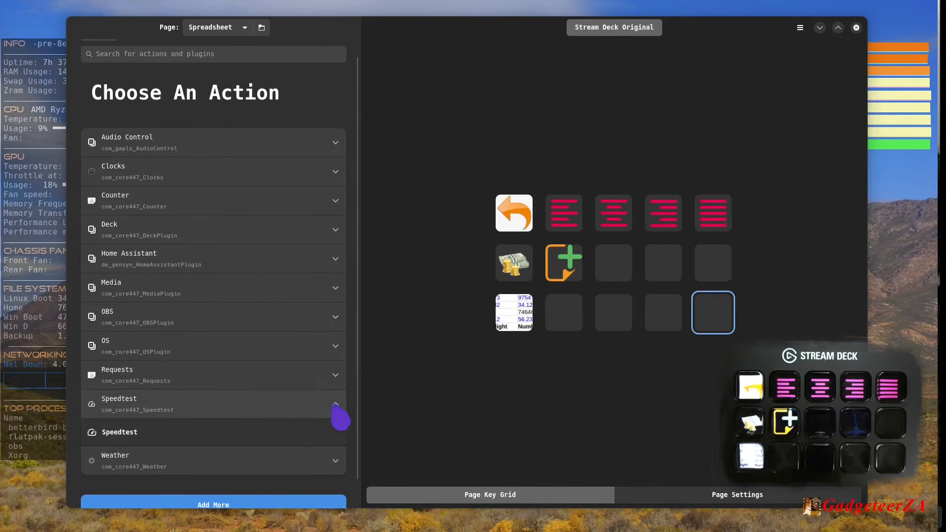
left_click(338, 417)
left_click(337, 438)
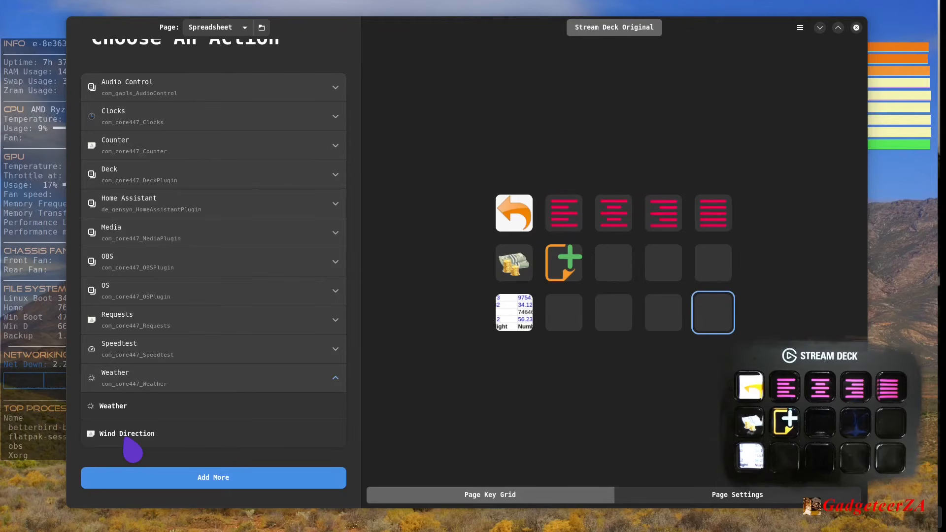
scroll(194, 367, "up", 2)
scroll(212, 407, "down", 2)
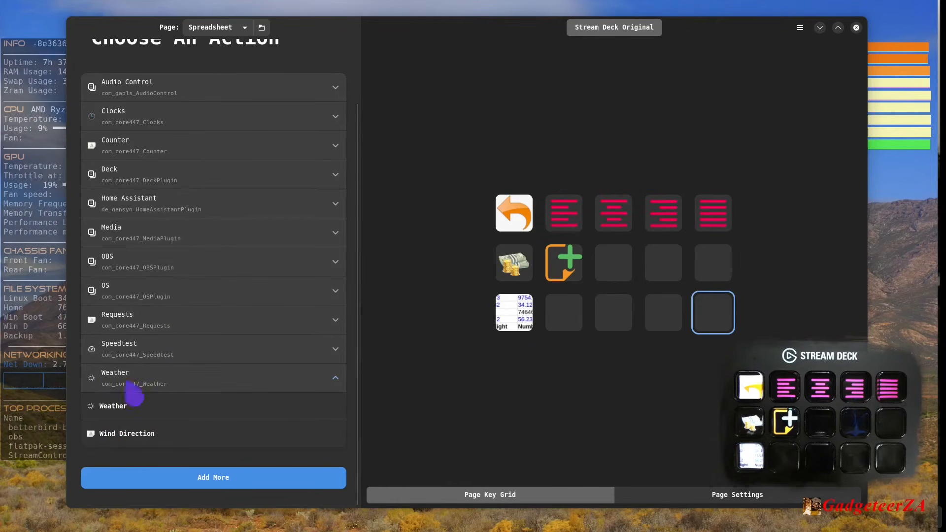
scroll(251, 271, "up", 2)
left_click(101, 52)
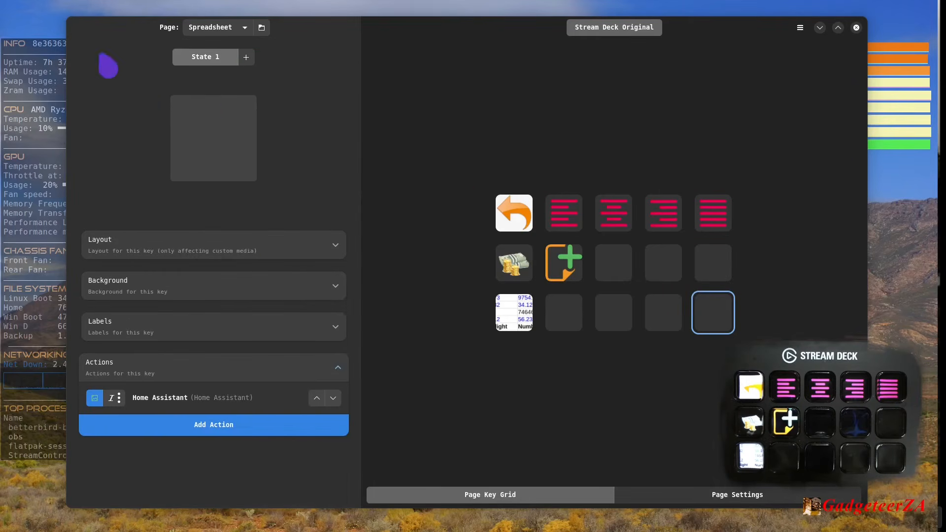
- Remove the Home Assistant action from the selected empty key on the Spreadsheet page
left_click(202, 400)
scroll(192, 418, "down", 5)
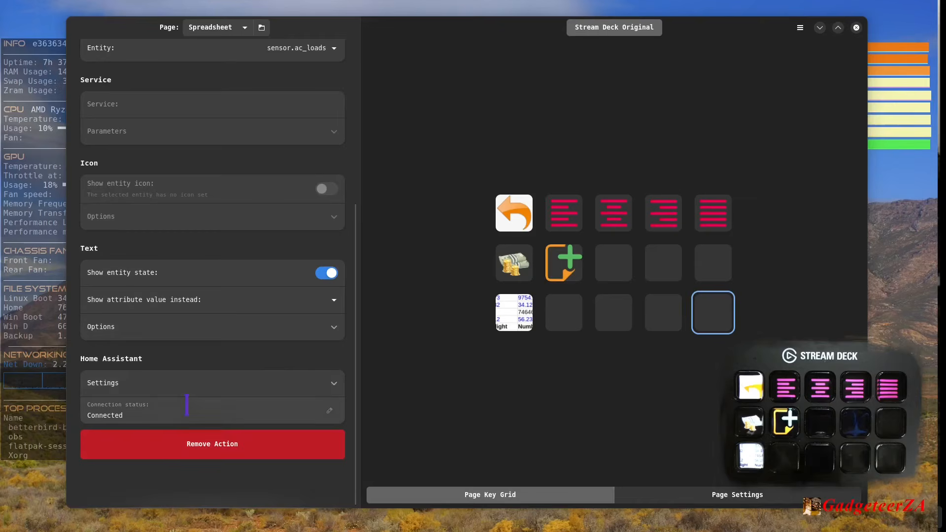
left_click(203, 446)
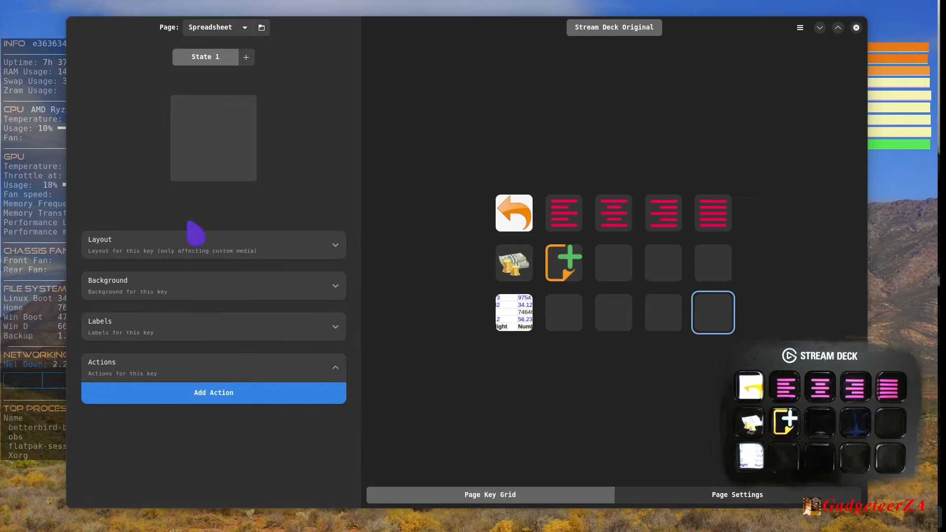
- Switch to the Main page and compare the two states of the CPU usage key
left_click(246, 29)
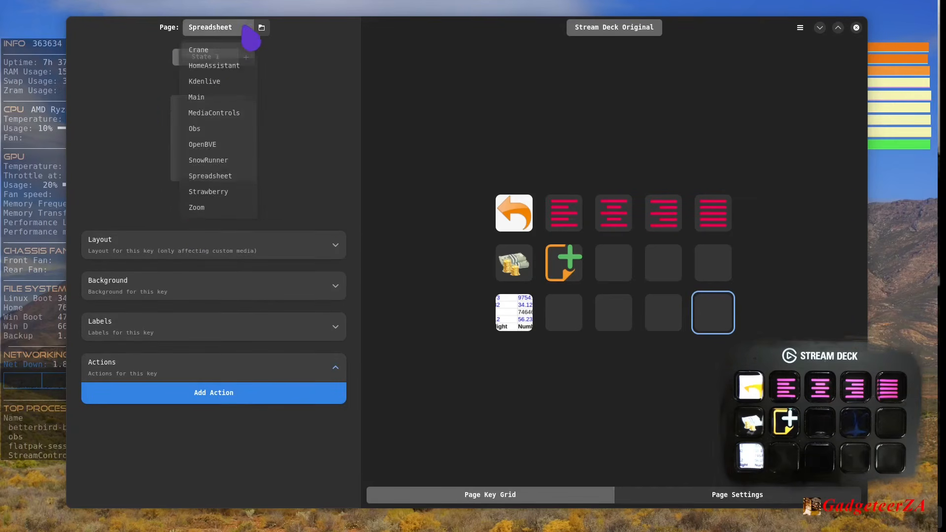
left_click(200, 97)
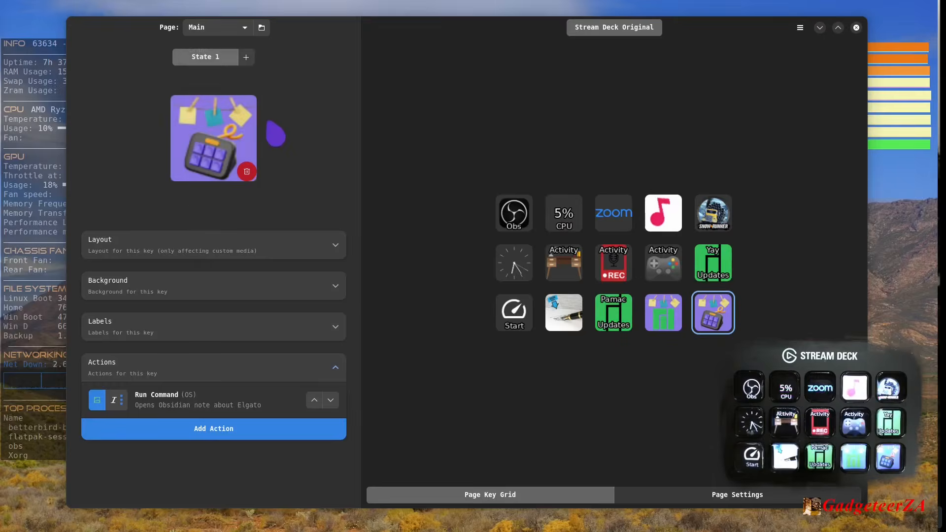
left_click(564, 217)
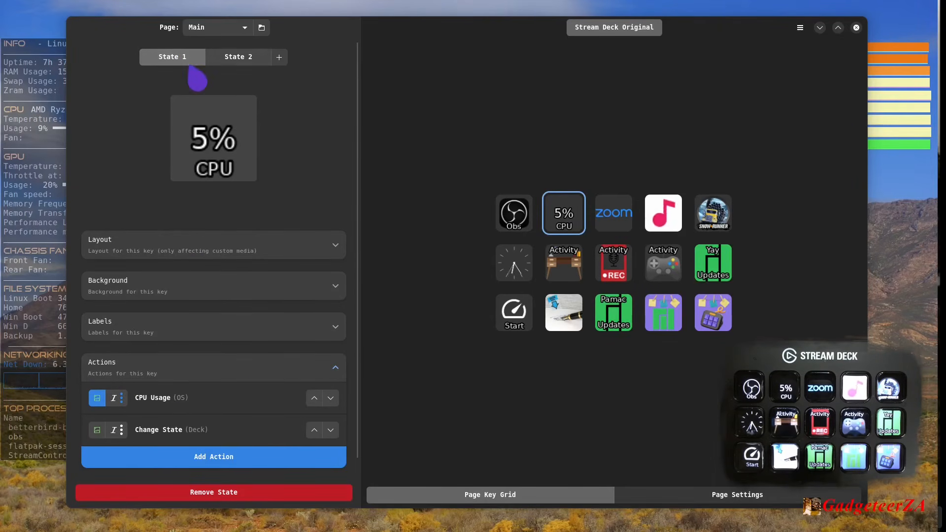
left_click(238, 60)
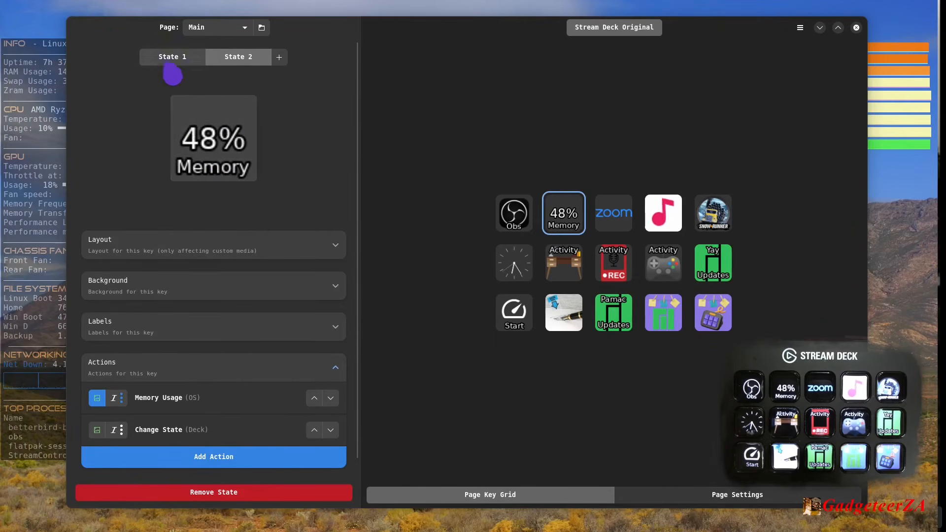
left_click(169, 62)
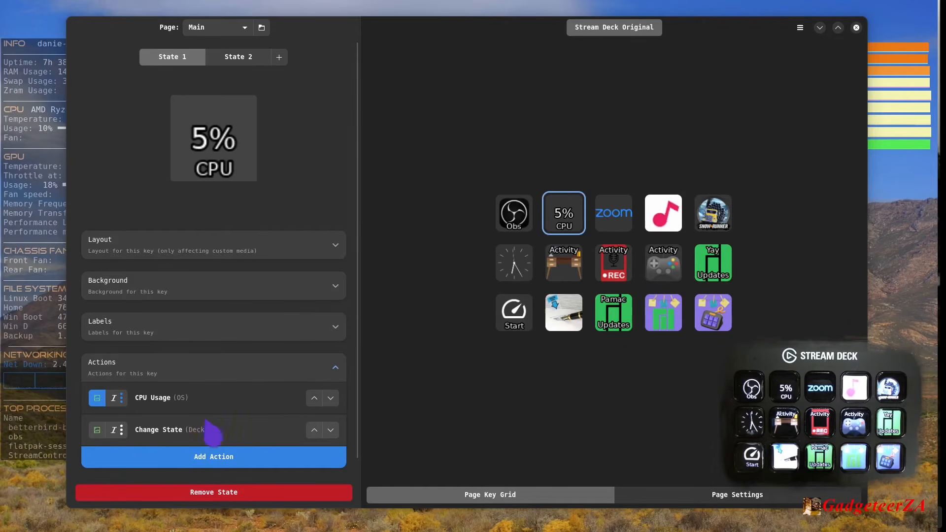
- Examine the Change State actions in both states of the CPU key, and view the second state of the clock key
left_click(153, 432)
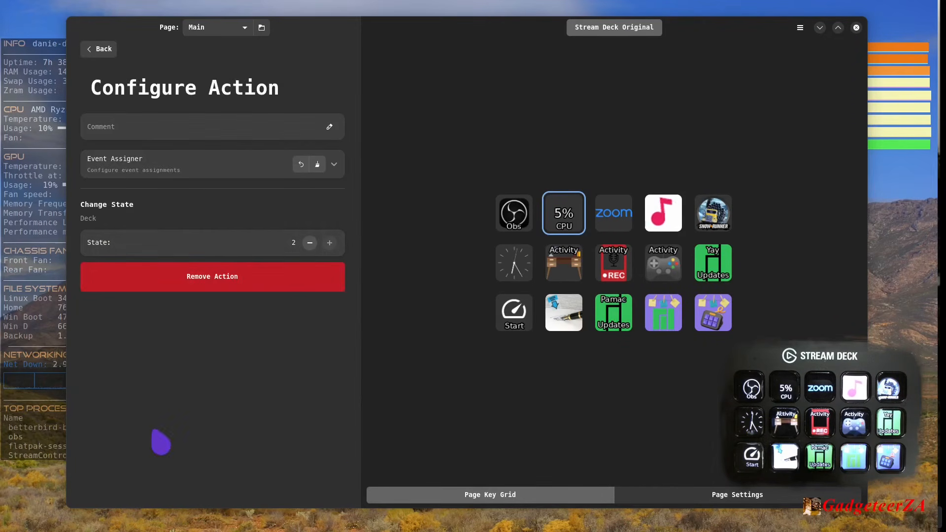
left_click(309, 243)
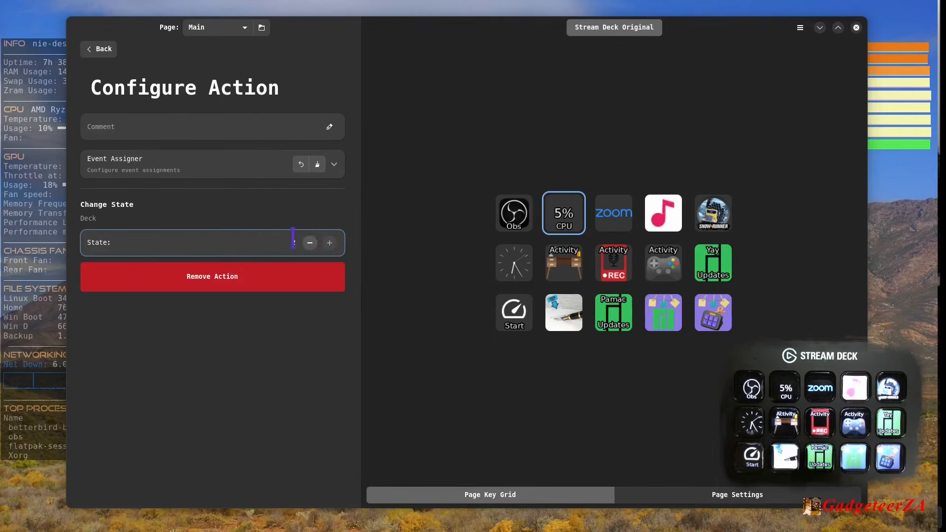
left_click(101, 51)
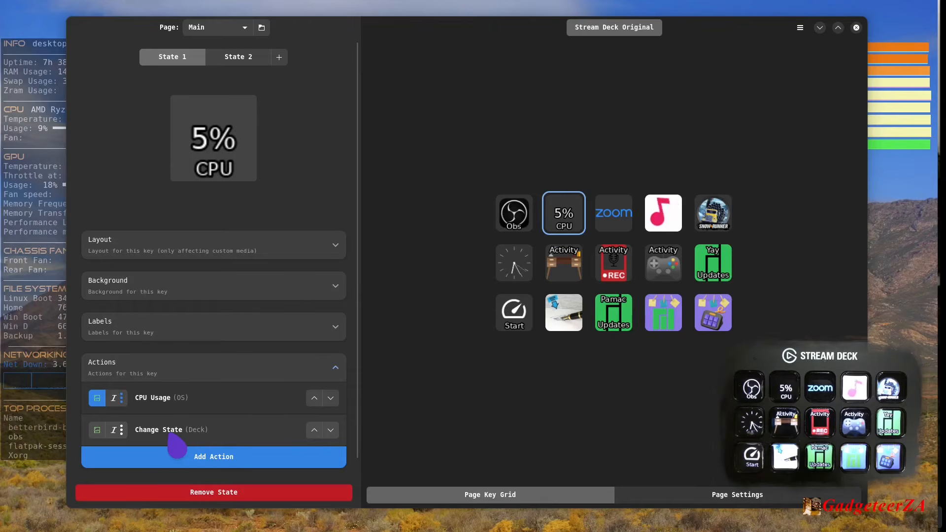
left_click(246, 58)
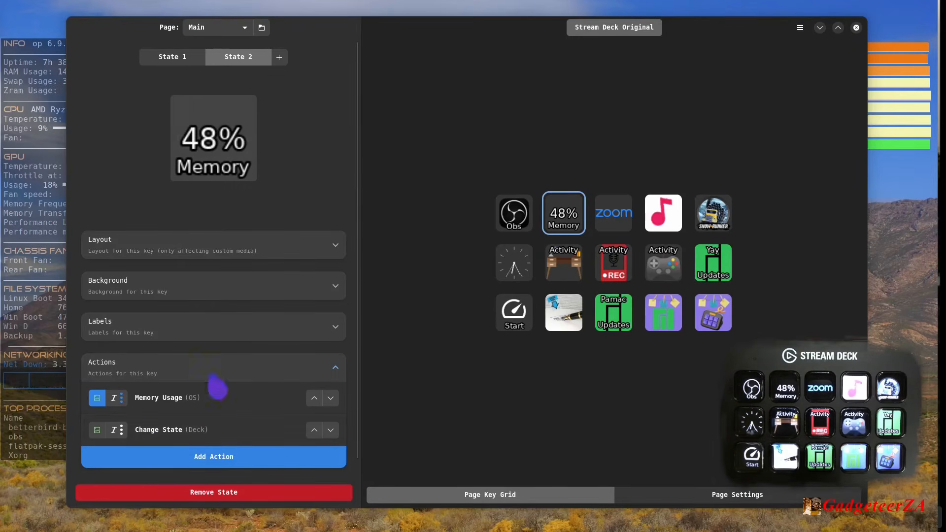
left_click(202, 430)
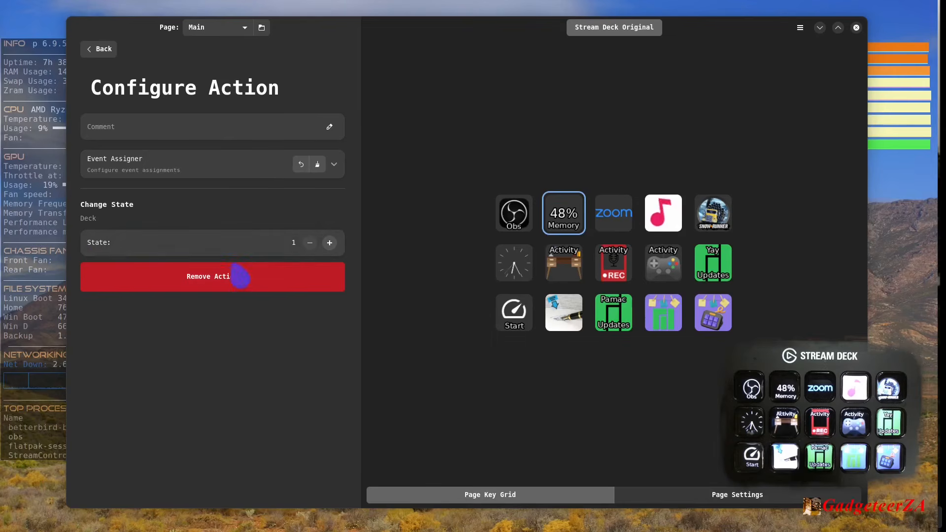
left_click(99, 51)
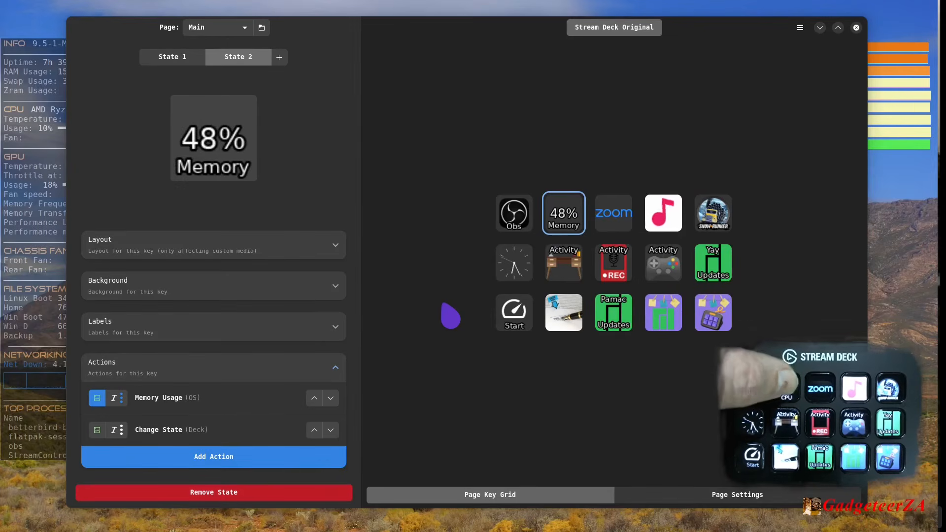
left_click(517, 271)
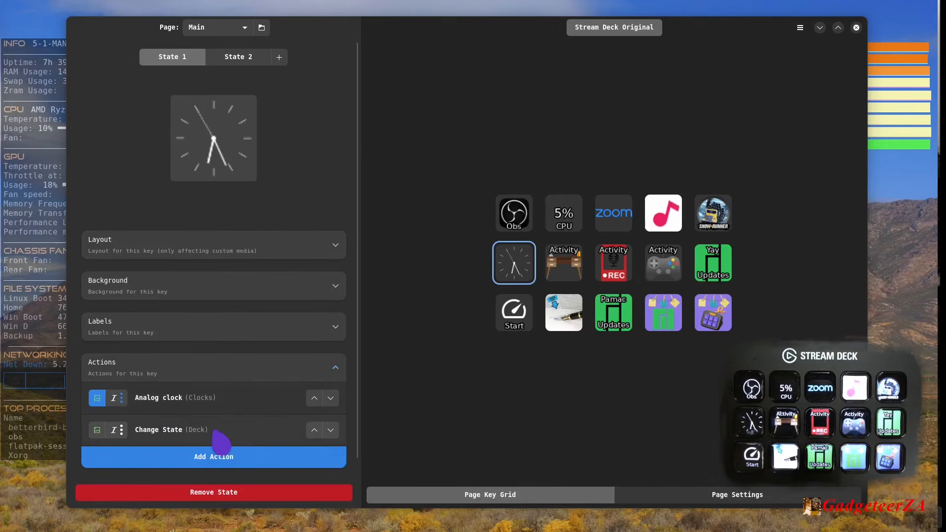
left_click(244, 58)
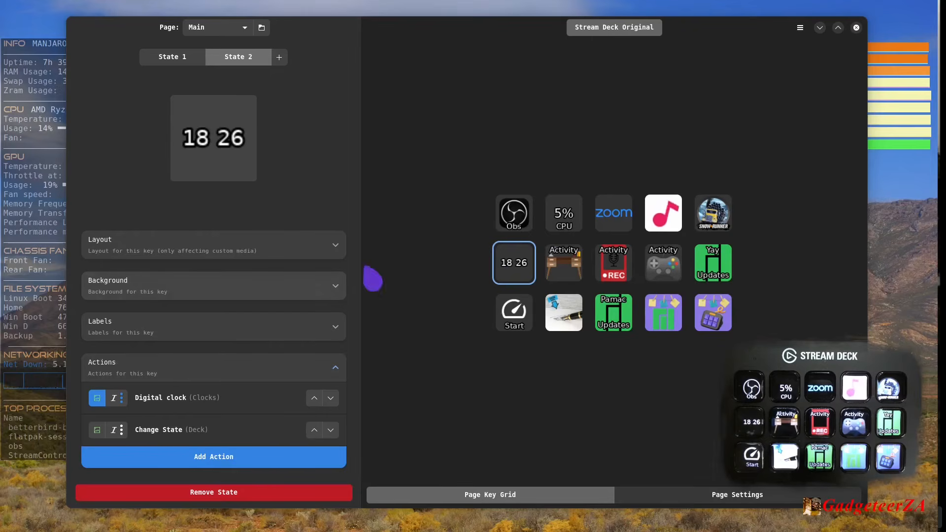
- Examine the Obs key's Change Page action, including its page and deck choices, keeping Obs as the page
left_click(512, 217)
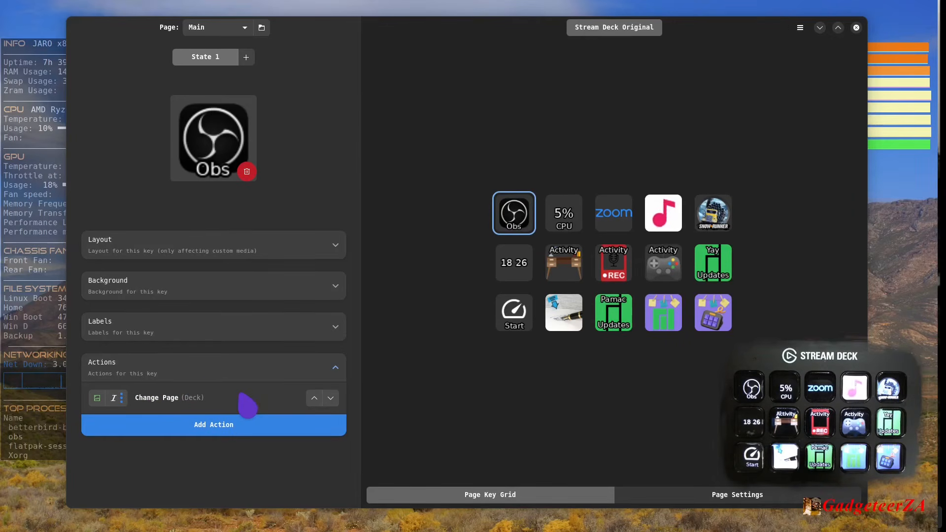
left_click(193, 400)
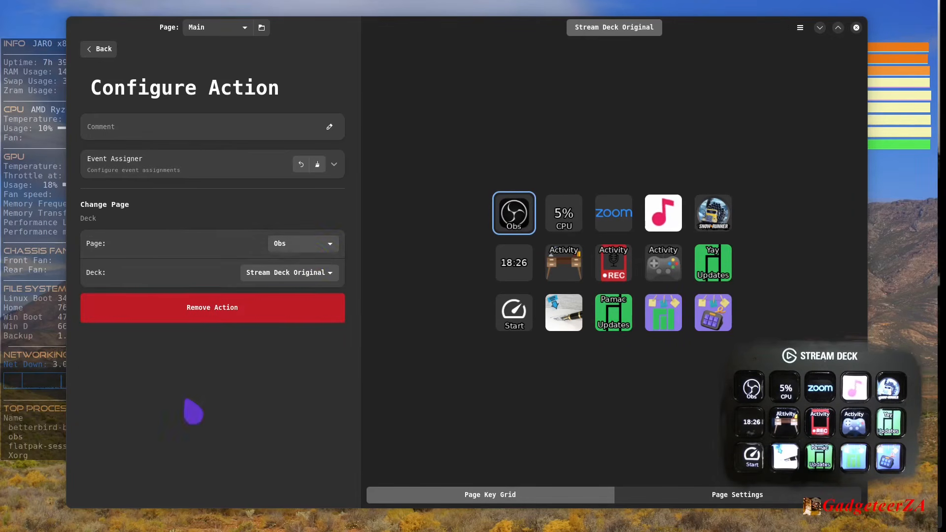
left_click(335, 248)
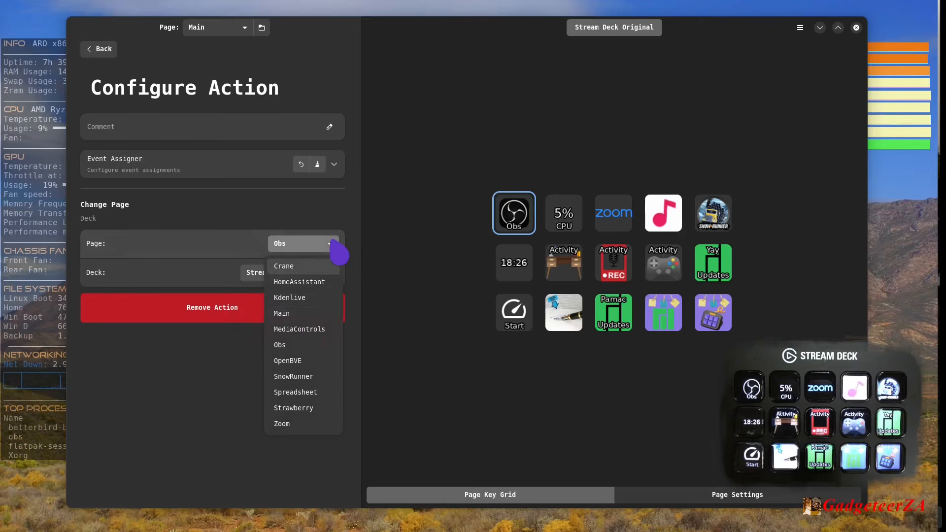
left_click(298, 348)
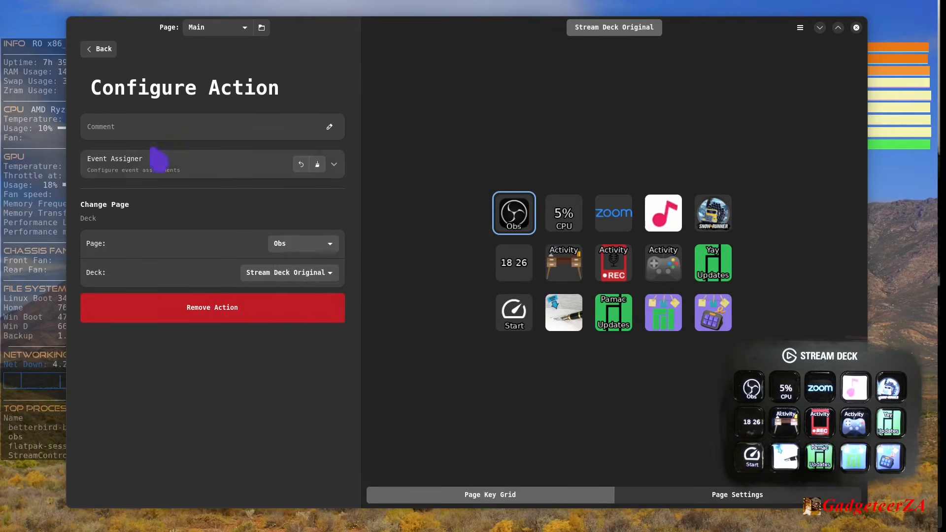
left_click(296, 275)
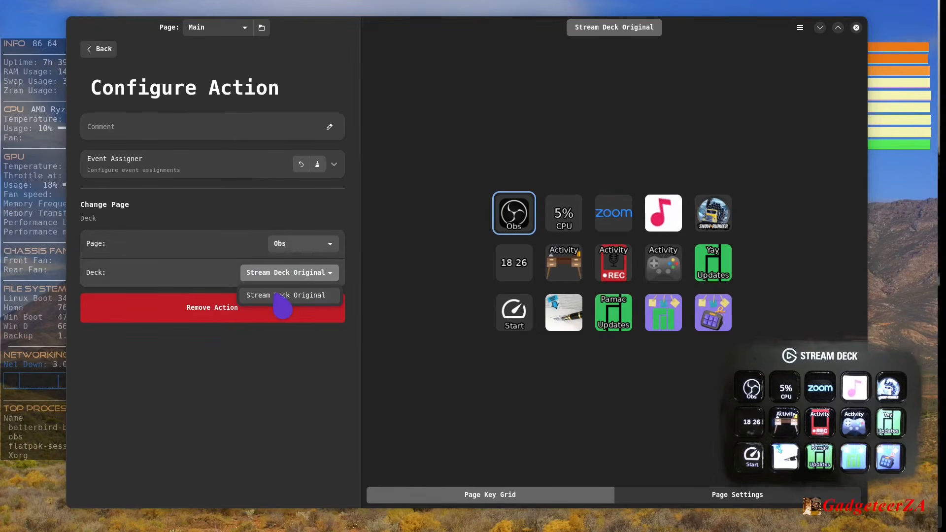
left_click(228, 268)
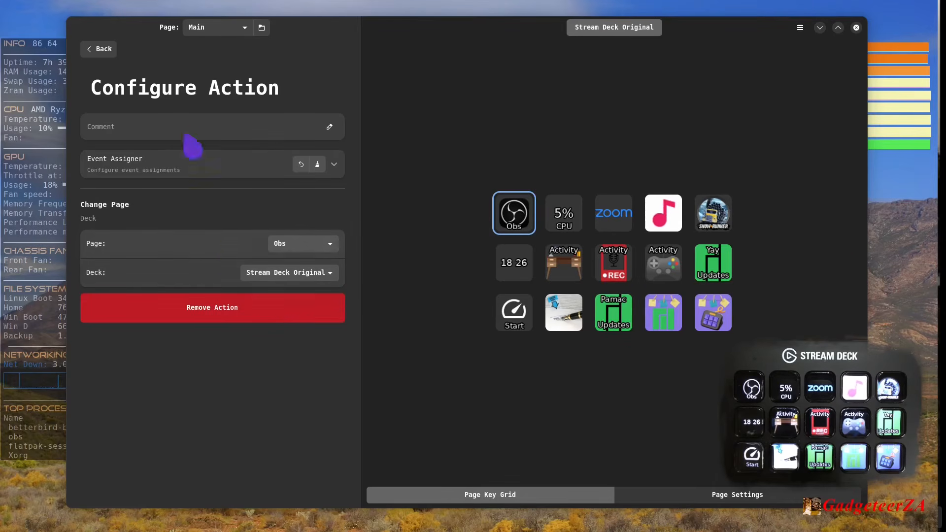
left_click(101, 54)
- Examine the actions assigned to the Zoom key and the three Activity keys
left_click(619, 227)
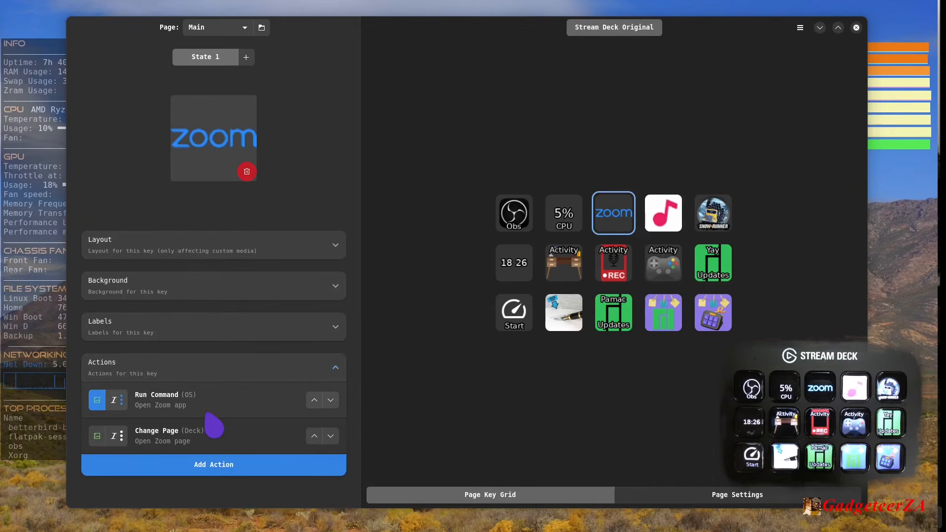
left_click(576, 268)
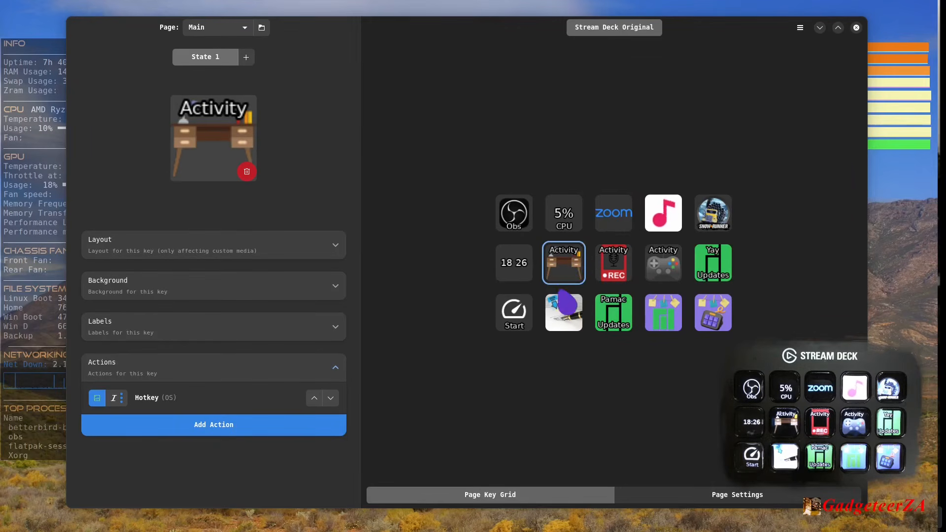
left_click(622, 271)
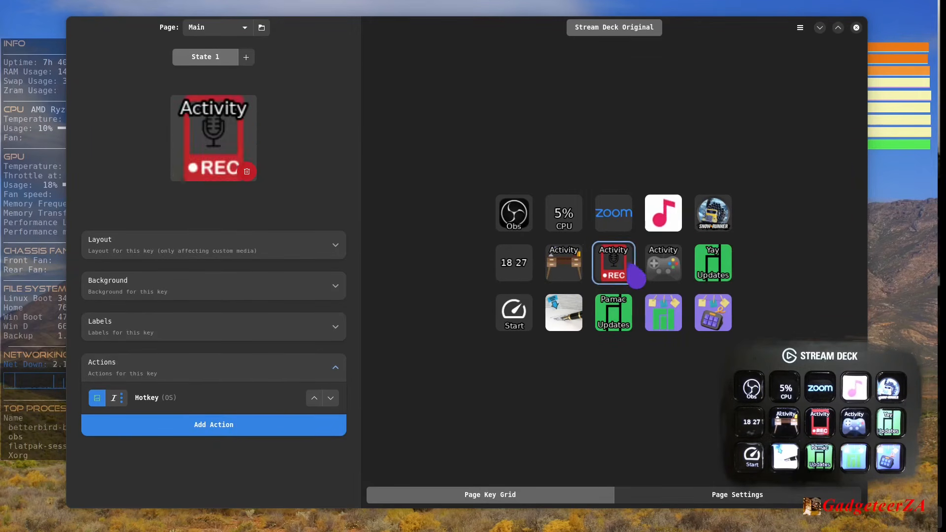
left_click(658, 270)
left_click(622, 271)
left_click(577, 274)
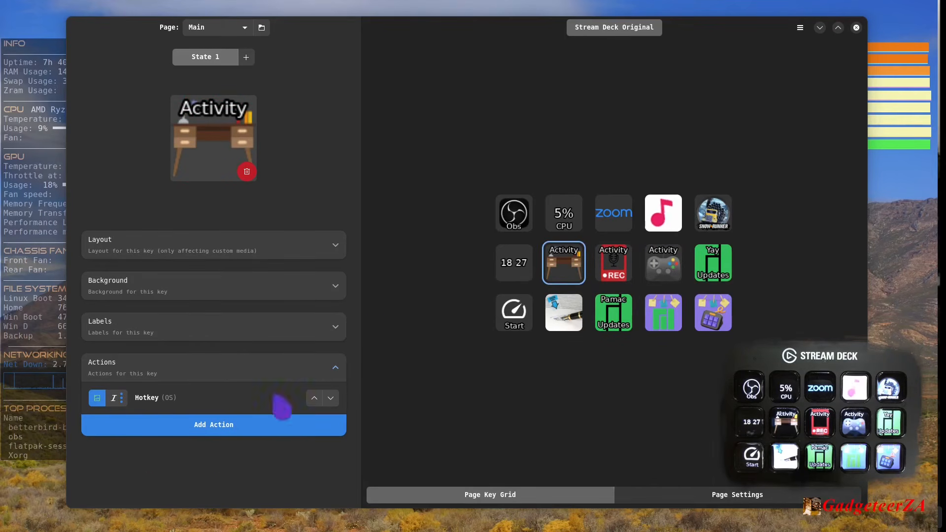
- Check the key combination in the Hotkey action of the Activity key with the desk icon
left_click(151, 400)
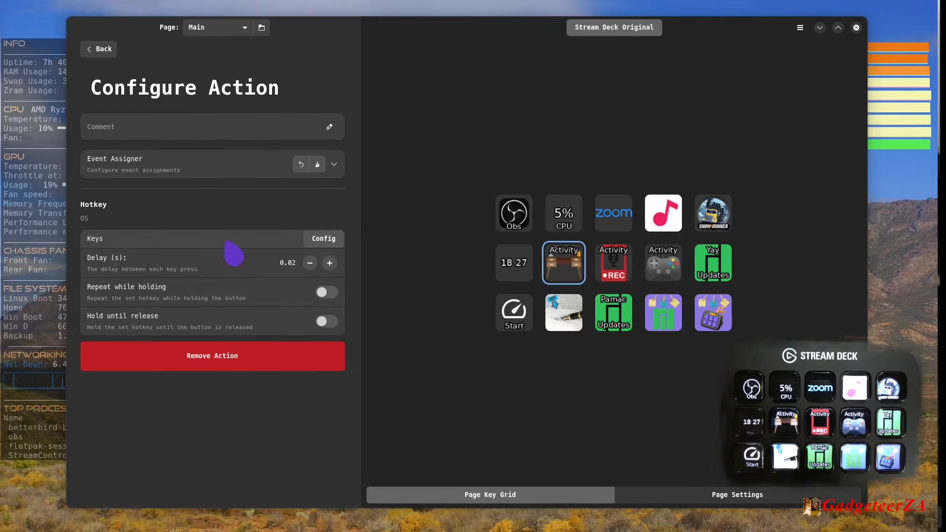
left_click(319, 239)
key("super+F1")
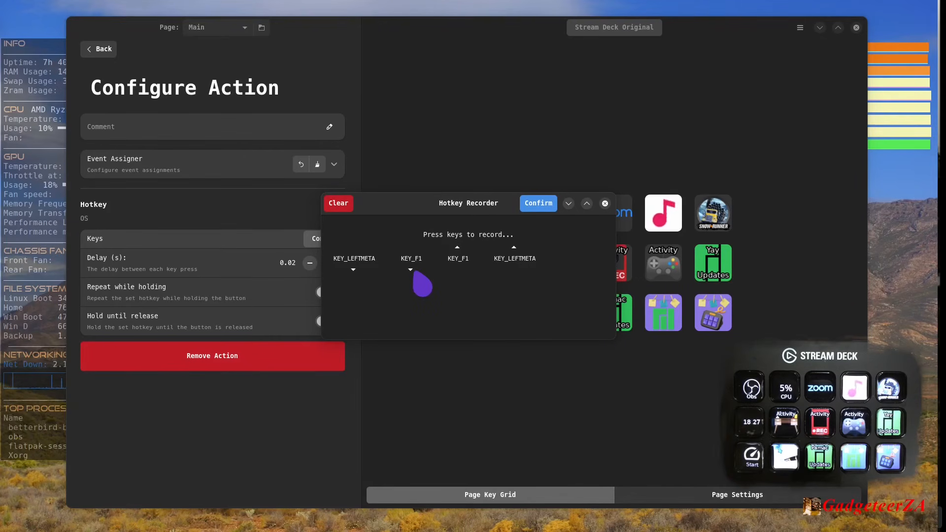
left_click(605, 204)
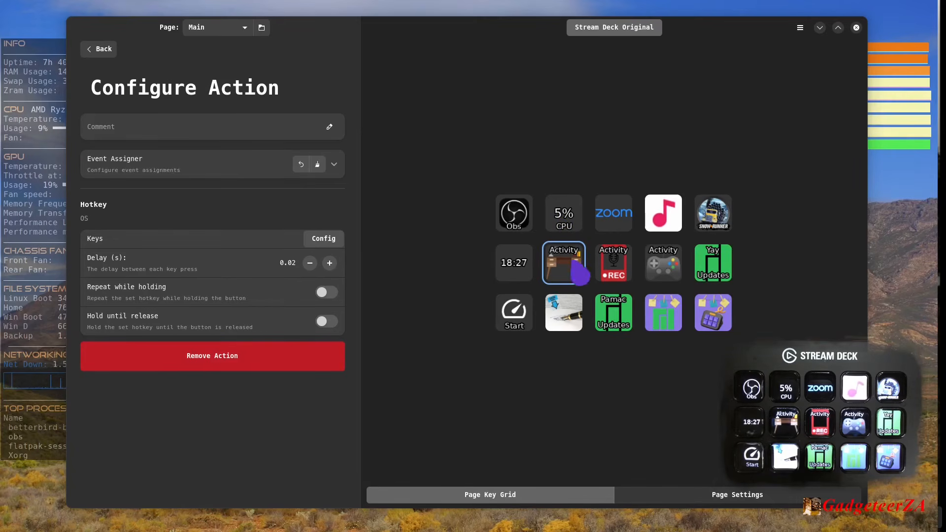
left_click(98, 49)
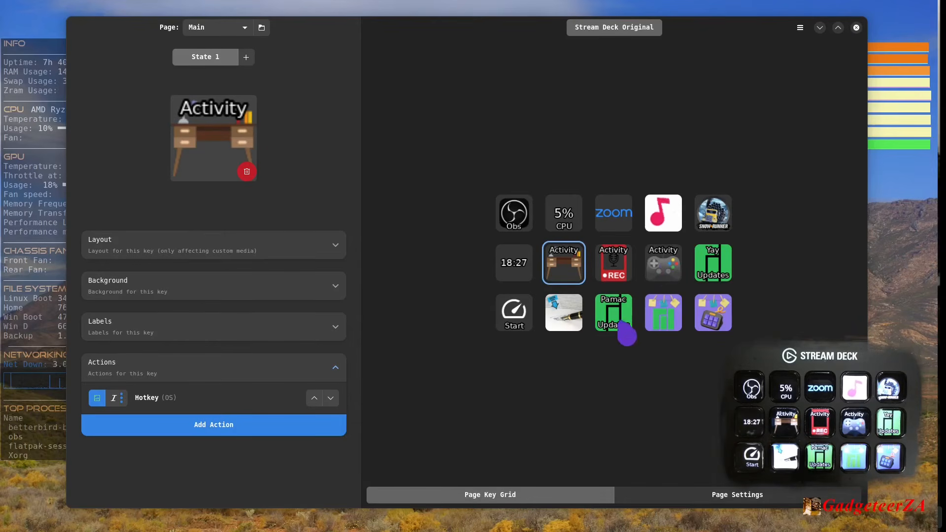
- Try adding random characters to the signature in the pen key's Write Text action, and remove them again
left_click(566, 321)
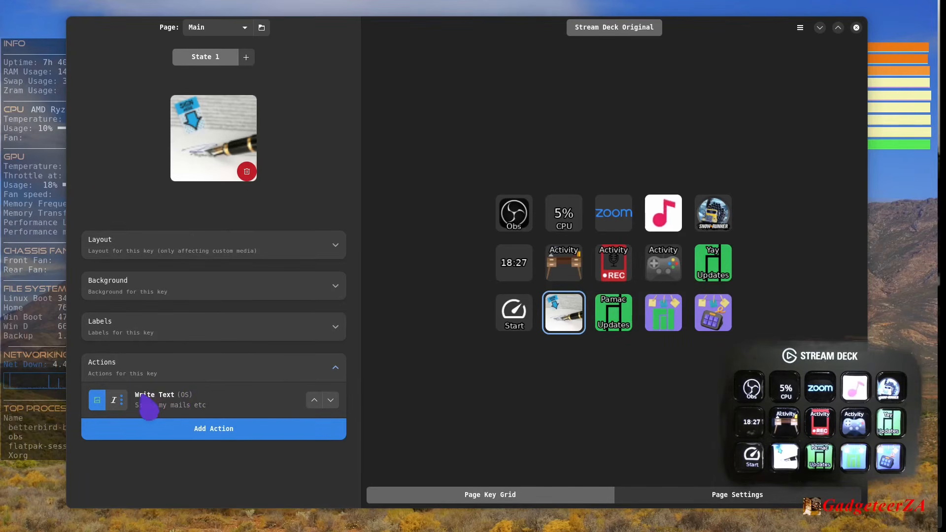
left_click(186, 402)
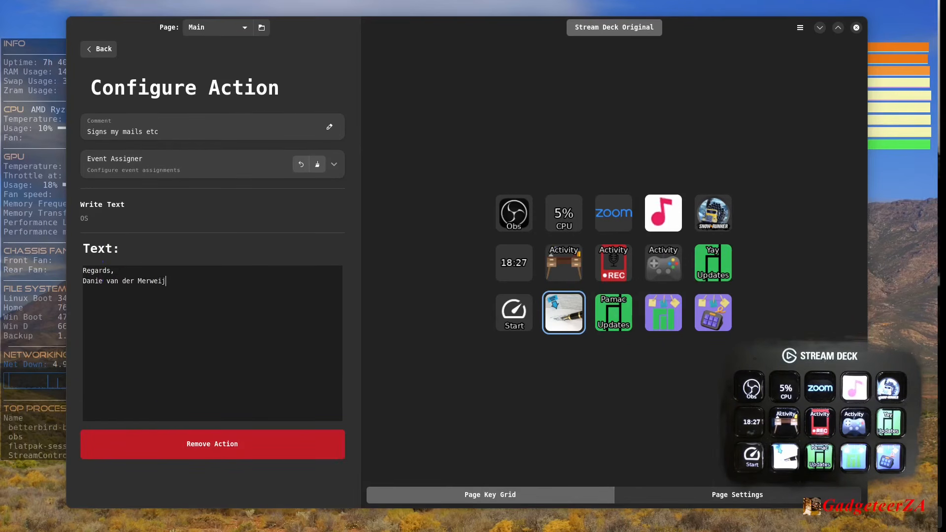
type("jkhkjkjn")
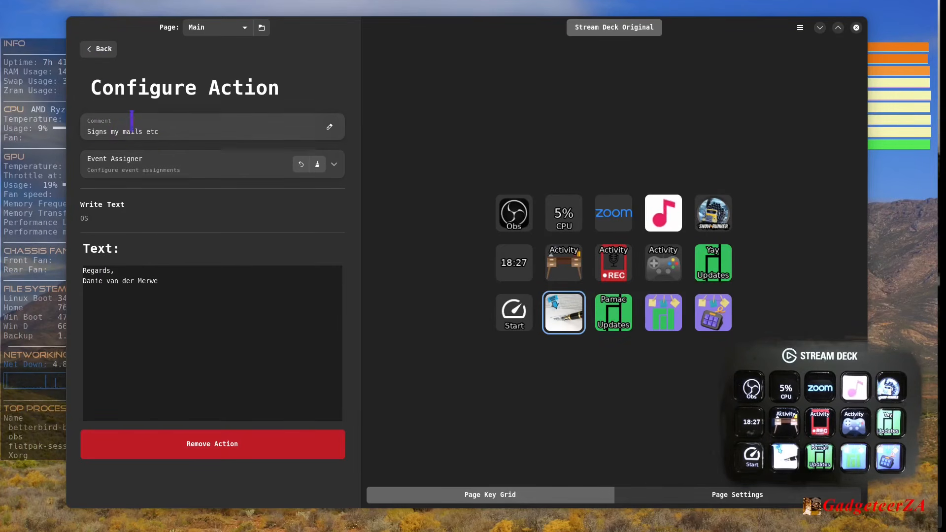
left_click(93, 55)
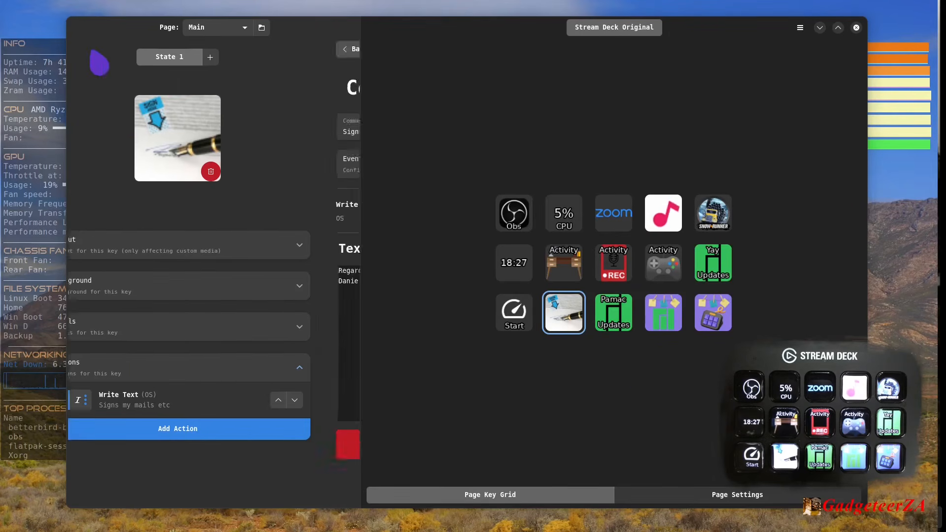
- Examine the Run Command actions of the Pamac Updates and Yay Updates keys, including their konsole update commands
left_click(629, 324)
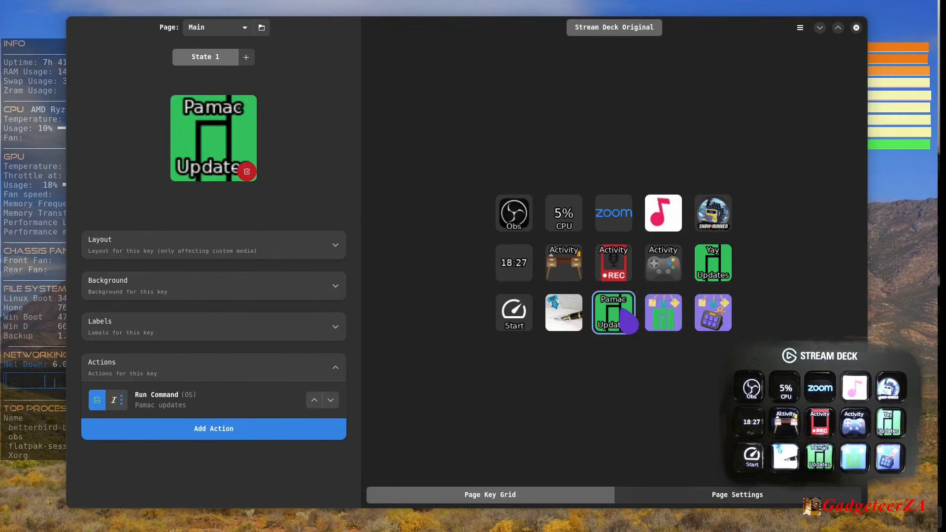
left_click(168, 411)
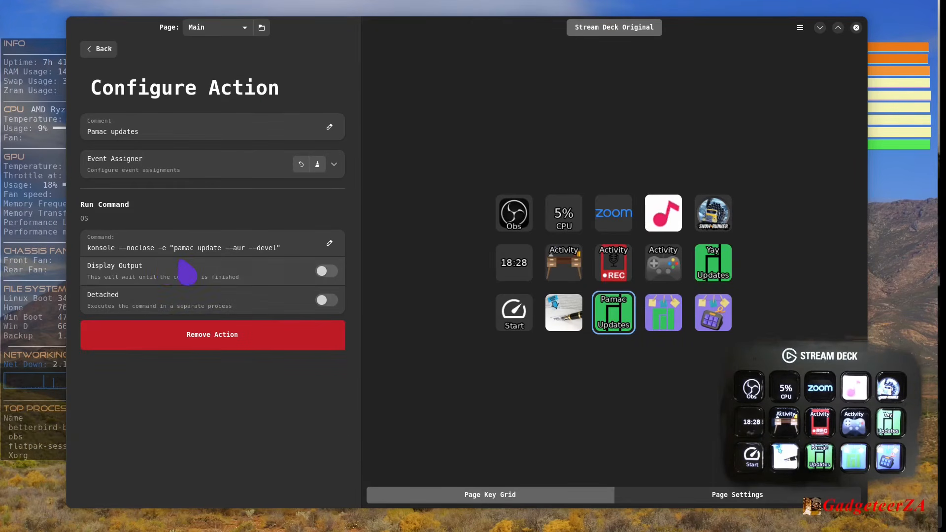
left_click(166, 248)
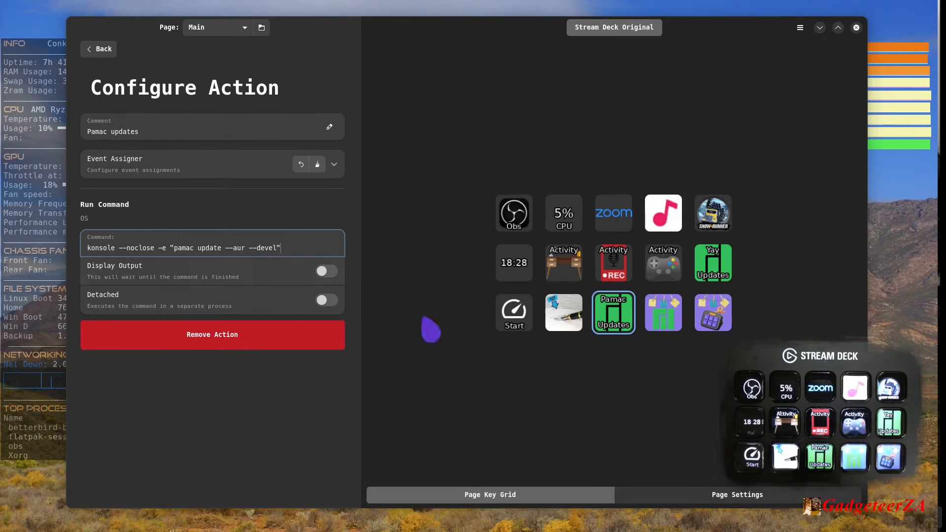
left_click(713, 276)
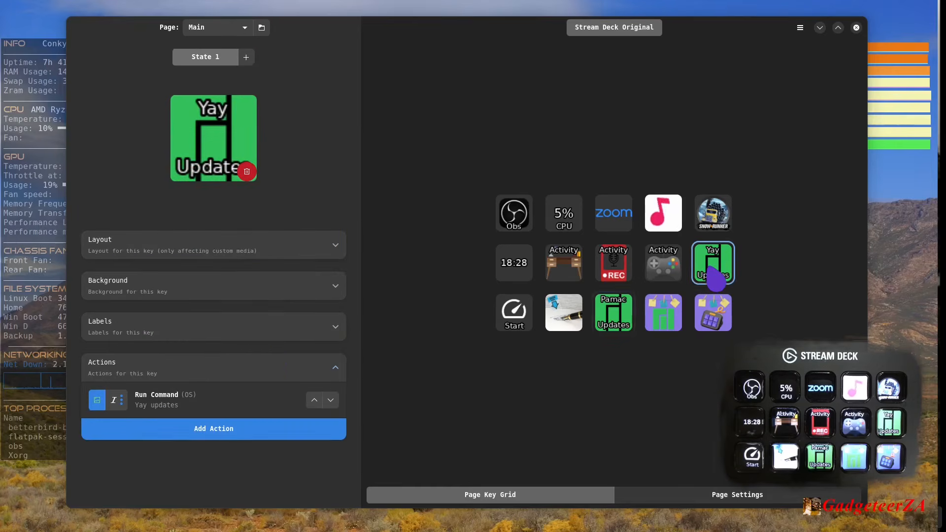
left_click(156, 408)
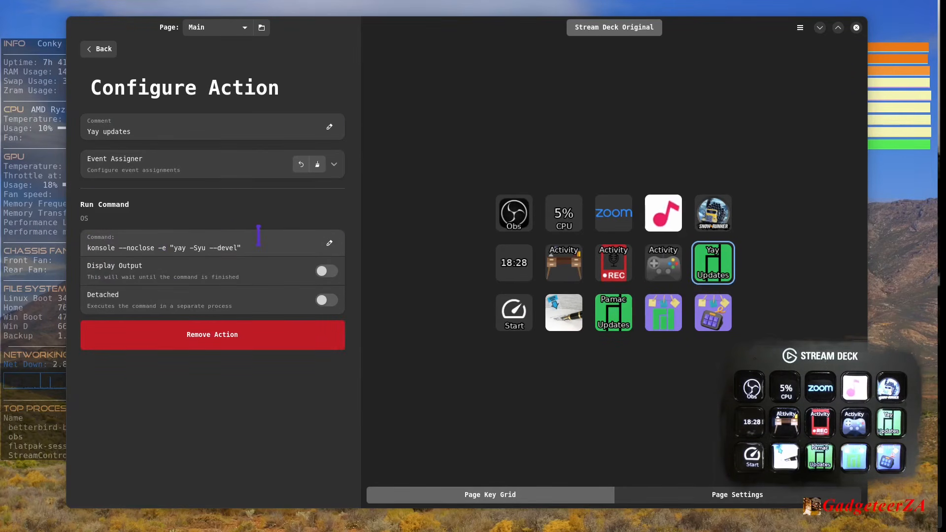
- Examine the Run Command action that opens the Manjaro Obsidian note, highlighting its obs-cli call and note title, and return to the key's settings
left_click(670, 325)
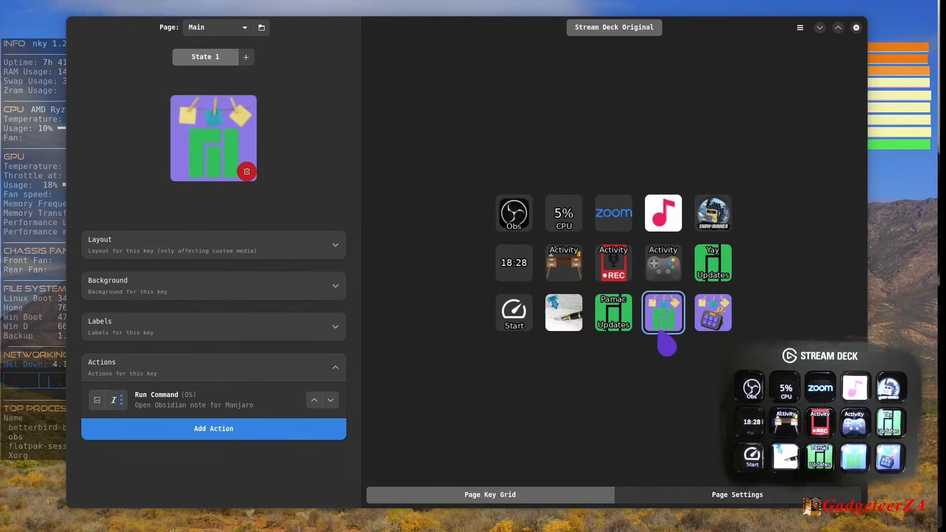
left_click(166, 409)
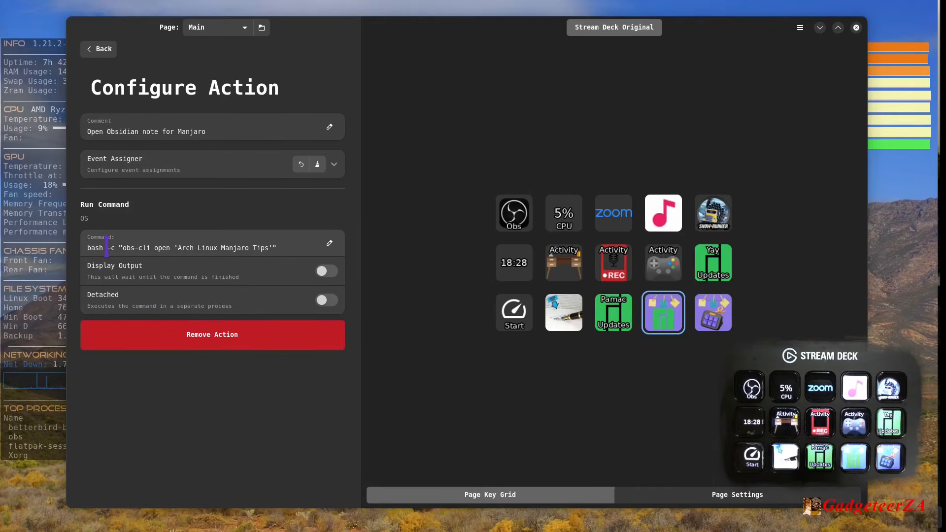
left_click_drag(124, 248, 250, 248)
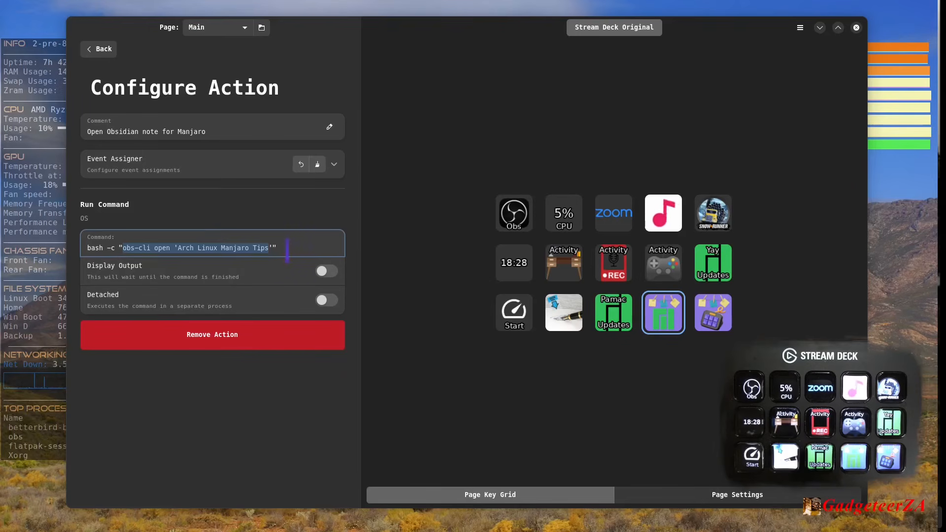
left_click(244, 248)
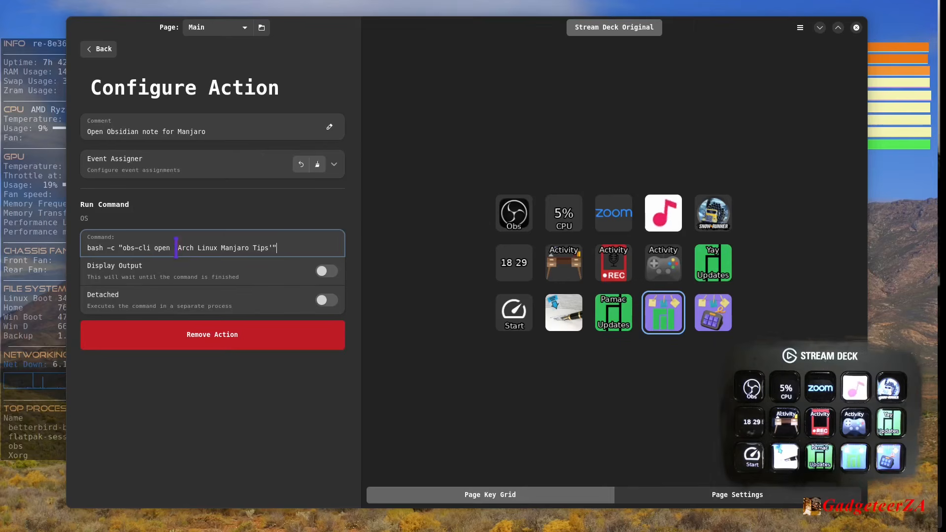
left_click_drag(176, 246, 274, 248)
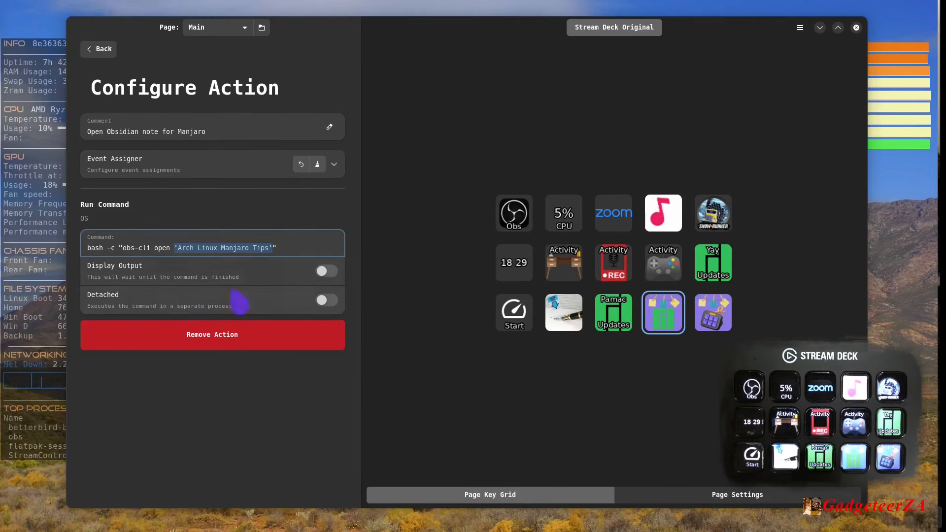
left_click(108, 54)
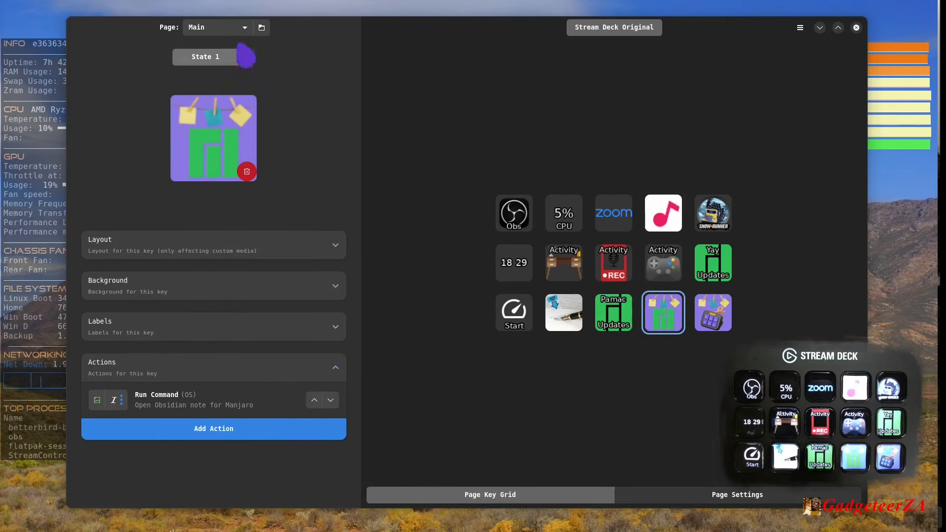
- Switch to the Zoom page and examine the Bat% key's Get Request action and label settings
left_click(236, 28)
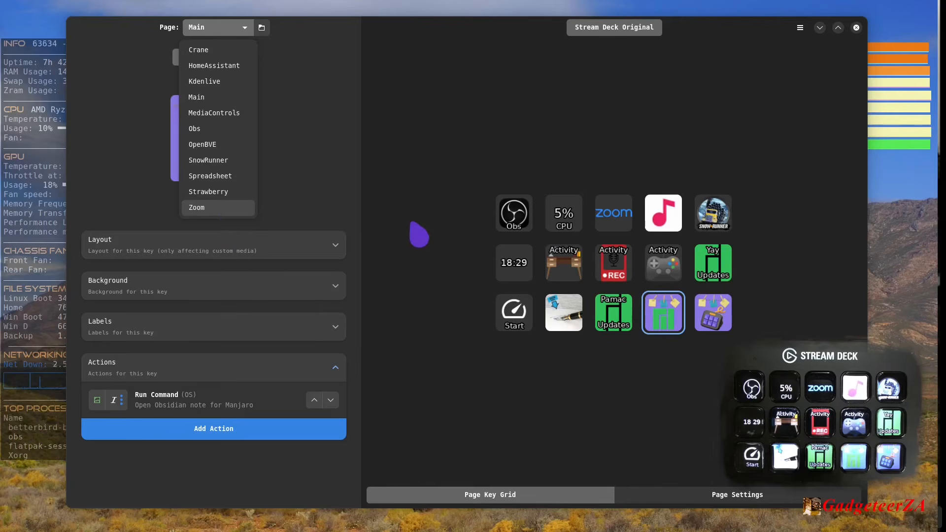
left_click(240, 213)
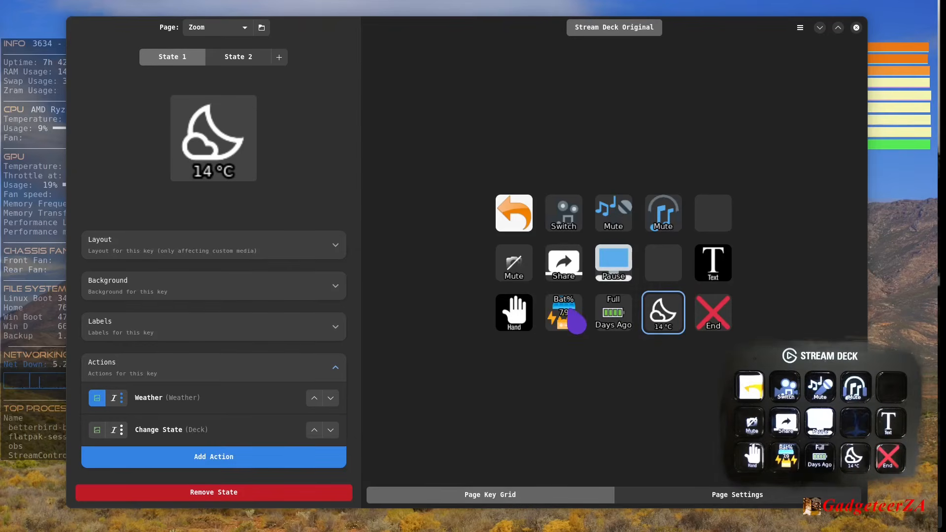
left_click(569, 330)
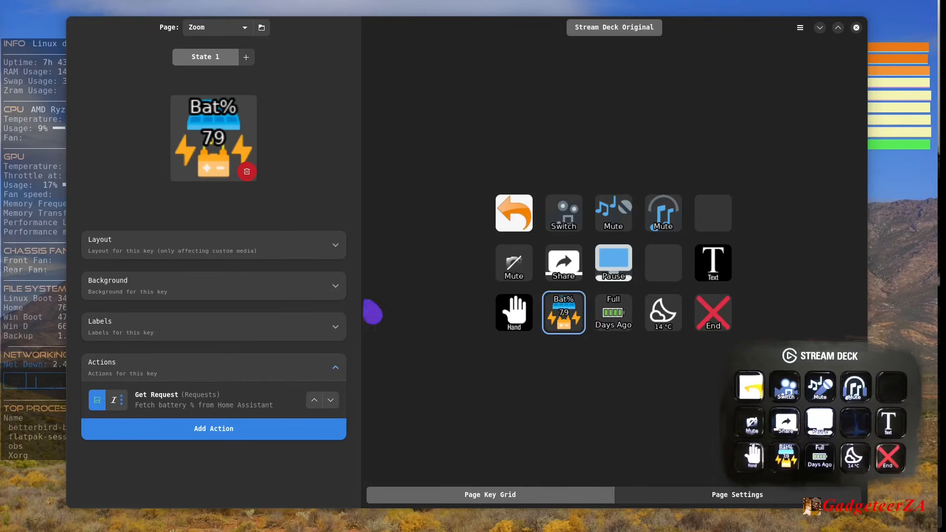
left_click(174, 403)
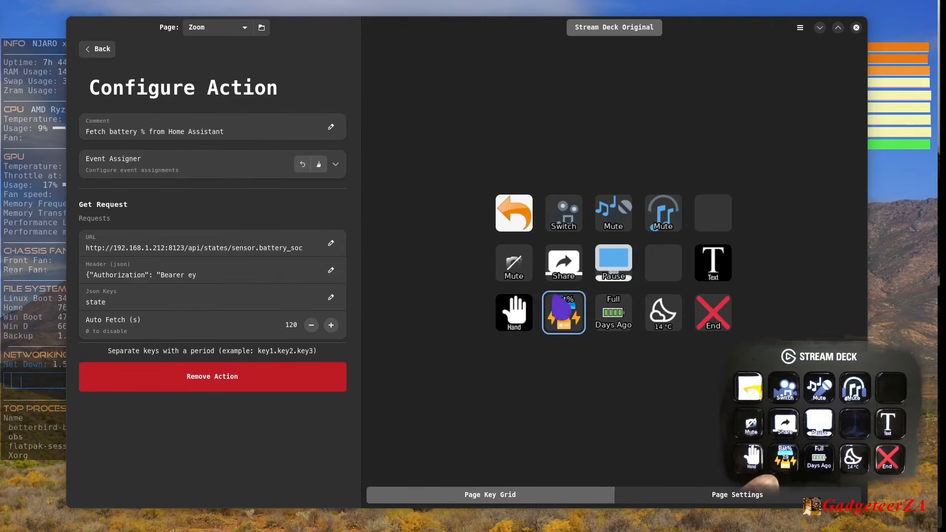
left_click(94, 52)
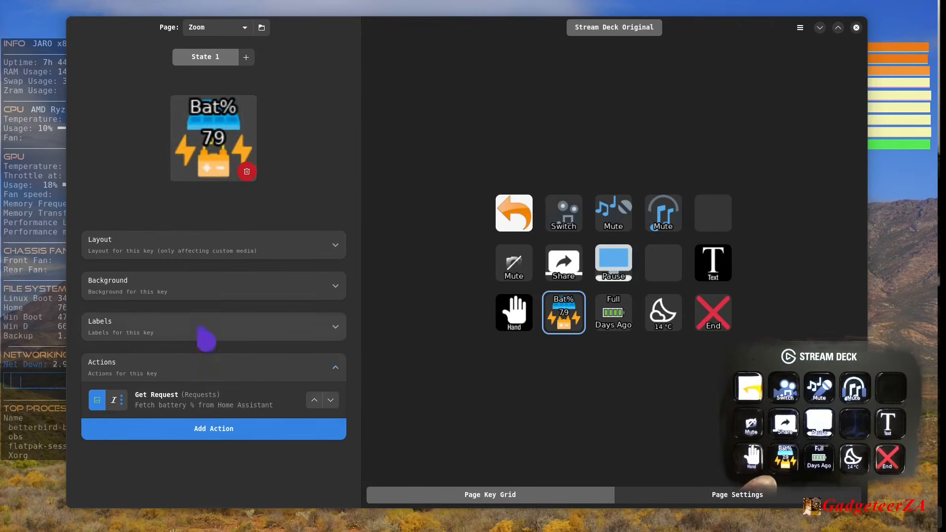
left_click(339, 331)
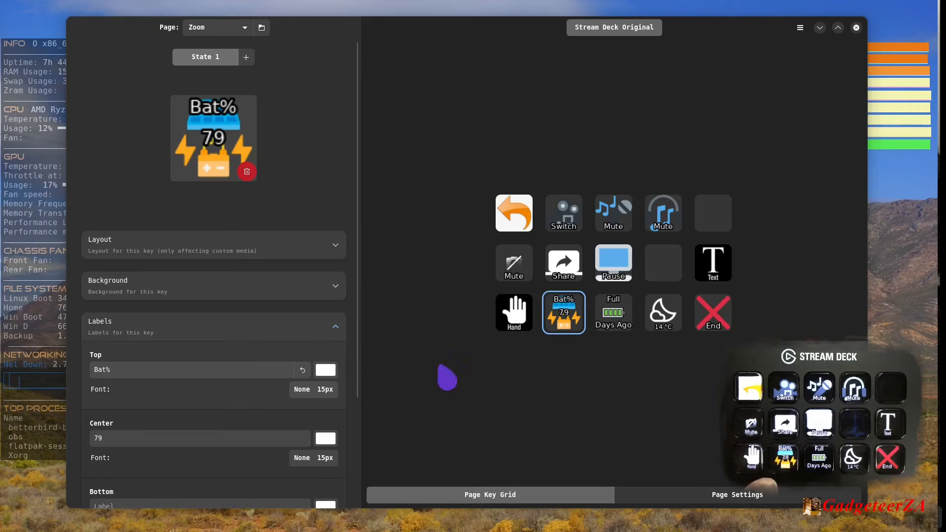
- Examine the curl request and battery_last_full_days sensor in the Full Days Ago key's Run Command action
left_click(618, 328)
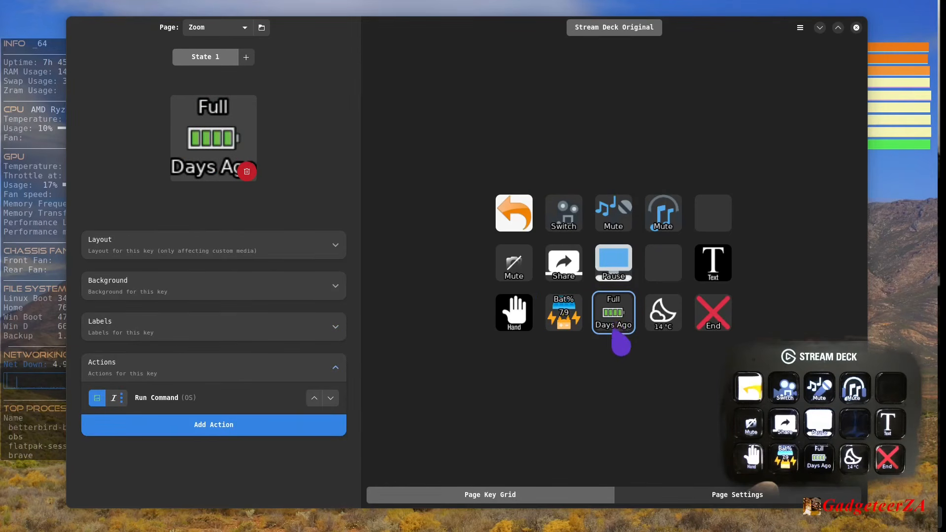
left_click(570, 318)
left_click(609, 325)
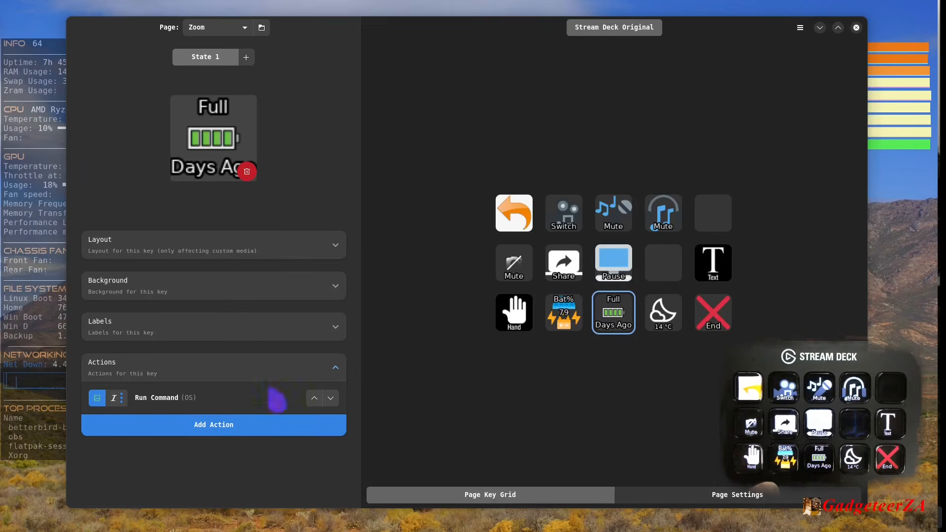
left_click(166, 405)
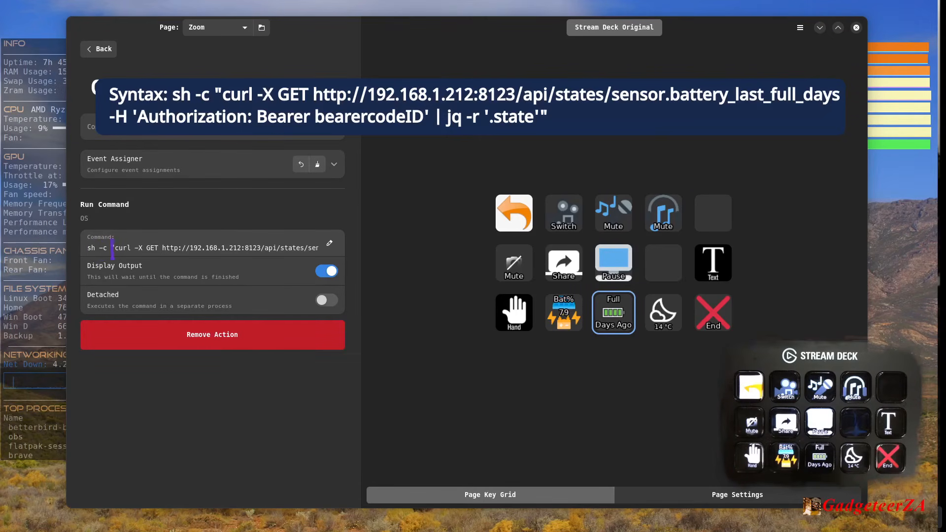
mouse_move(115, 249)
left_mouse_down()
mouse_move(344, 251)
mouse_move(119, 250)
left_mouse_up()
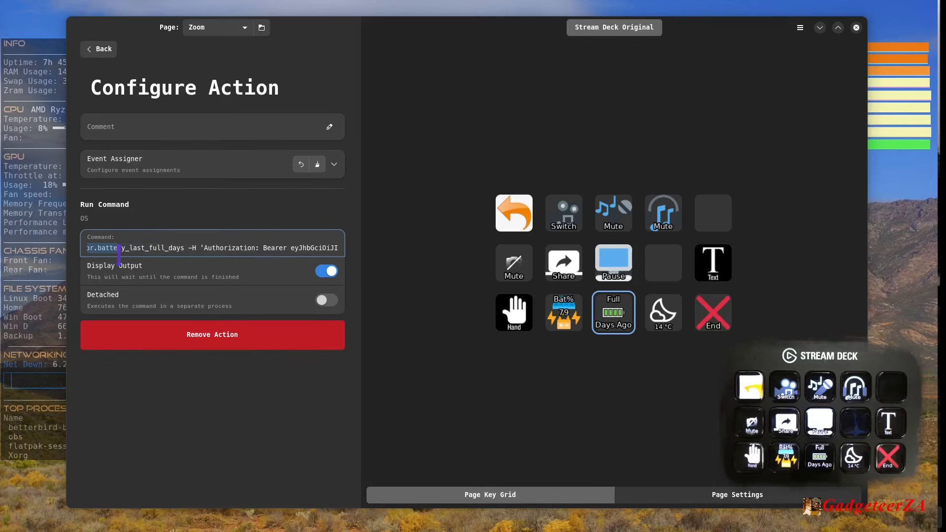
left_click_drag(177, 250, 94, 252)
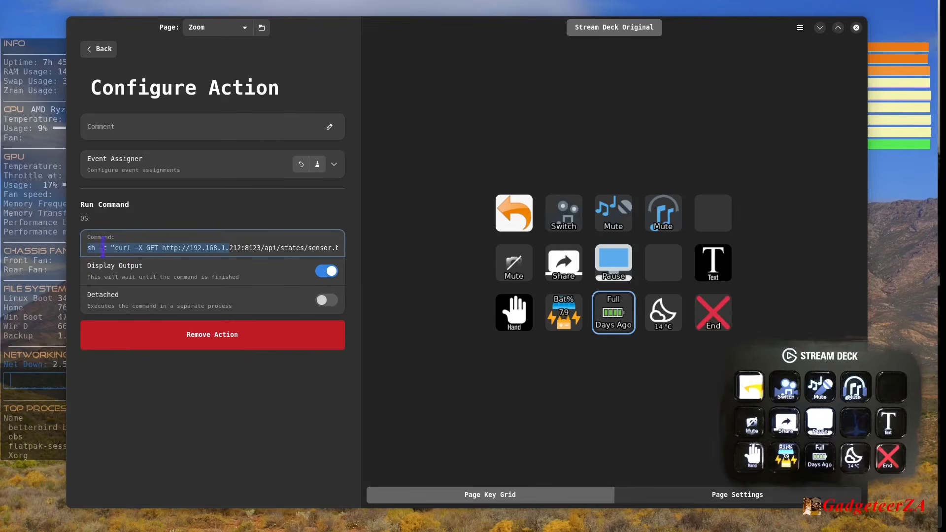
- Delete and retype the opening double quote before curl in the Full Days Ago key's command
left_click(113, 245)
key("BackSpace")
type("\"")
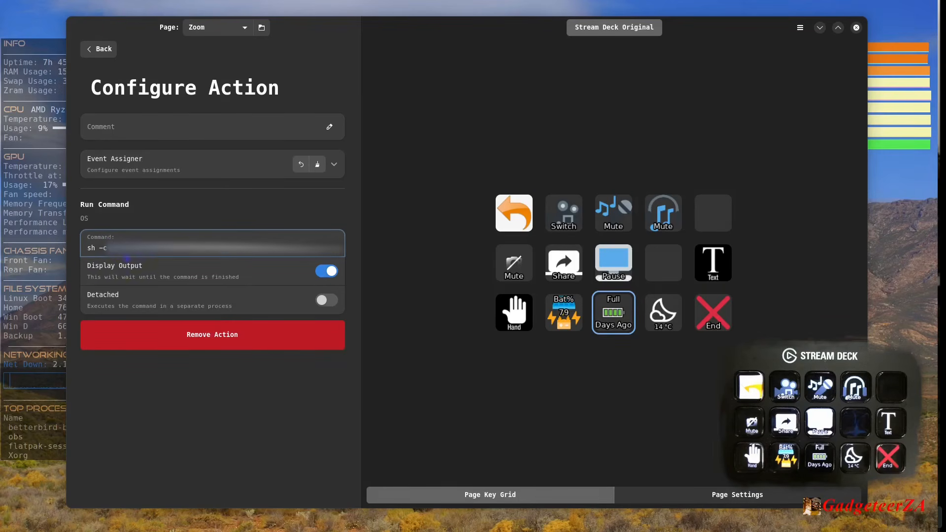
- Look through the rest of the Full Days Ago key's command, including the bearer token section, and return to the key's settings
left_click_drag(177, 251, 291, 253)
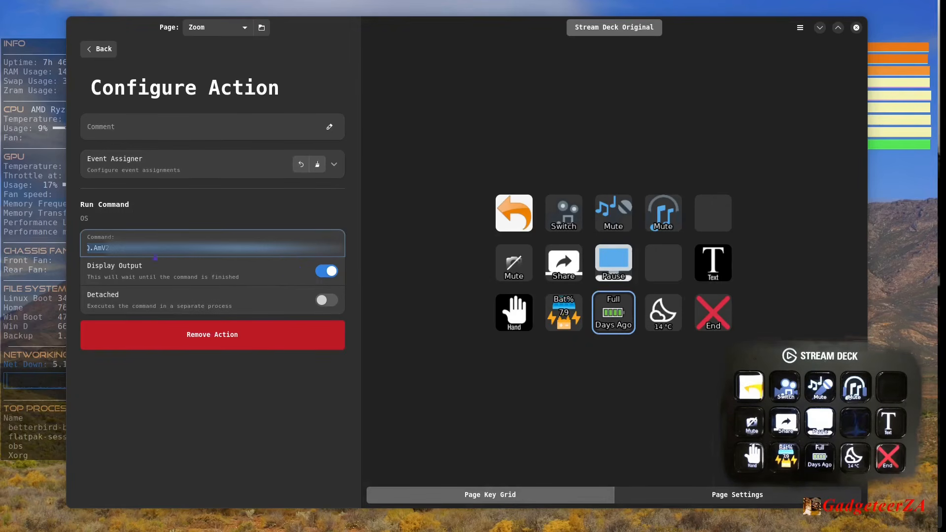
left_click_drag(155, 248, 70, 243)
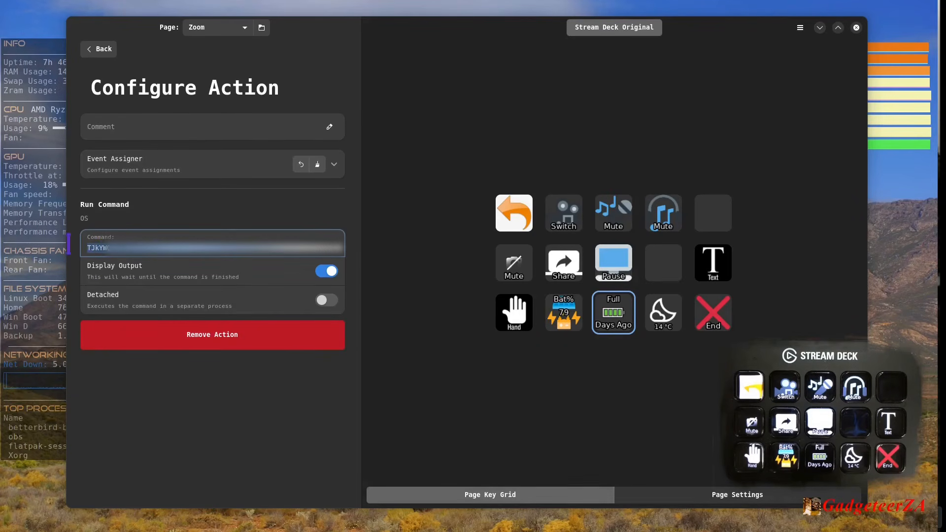
left_click(103, 248)
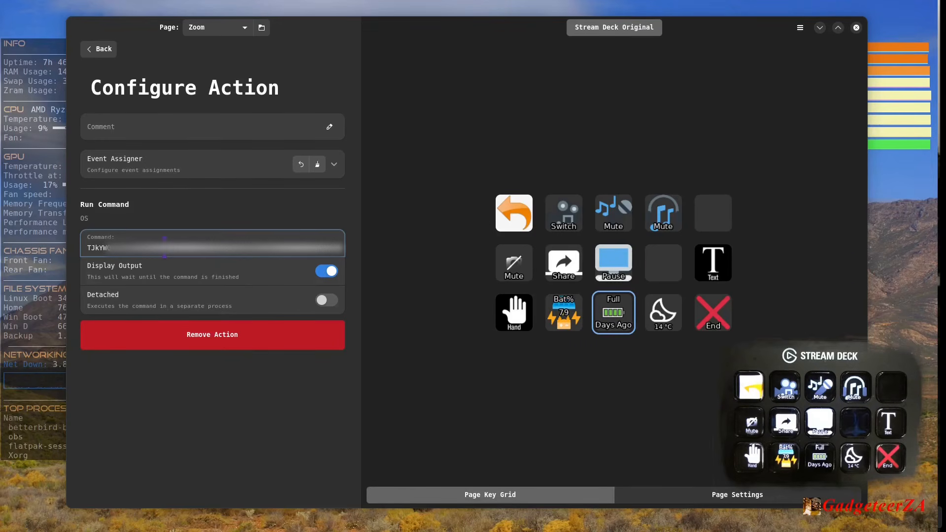
left_click_drag(80, 248, 64, 245)
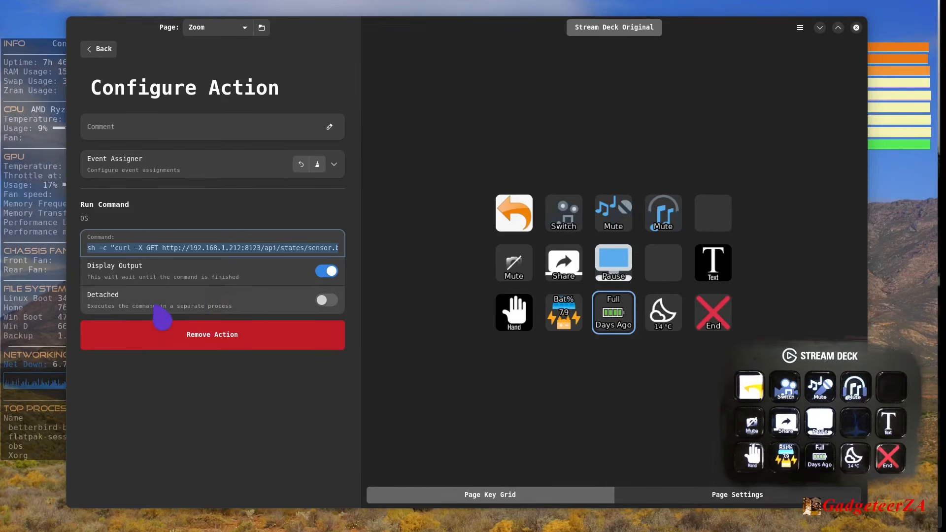
left_click(152, 247)
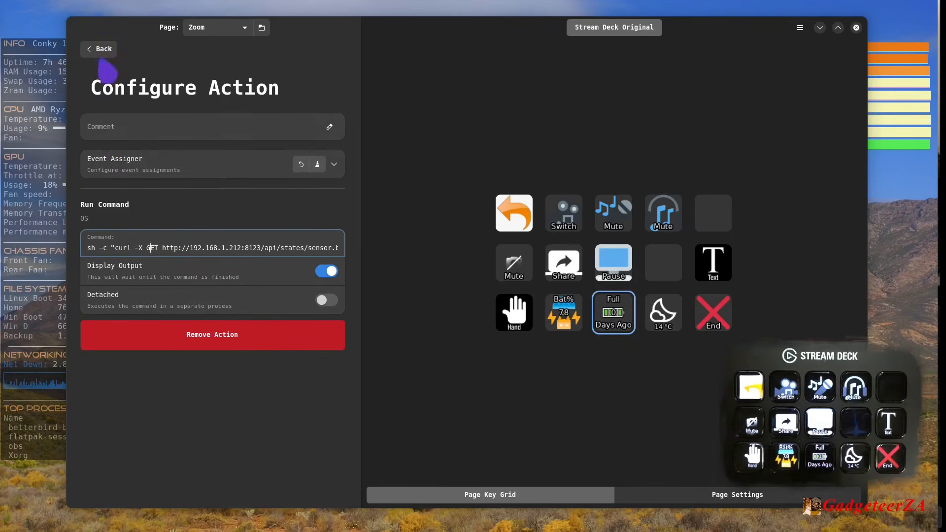
left_click(98, 48)
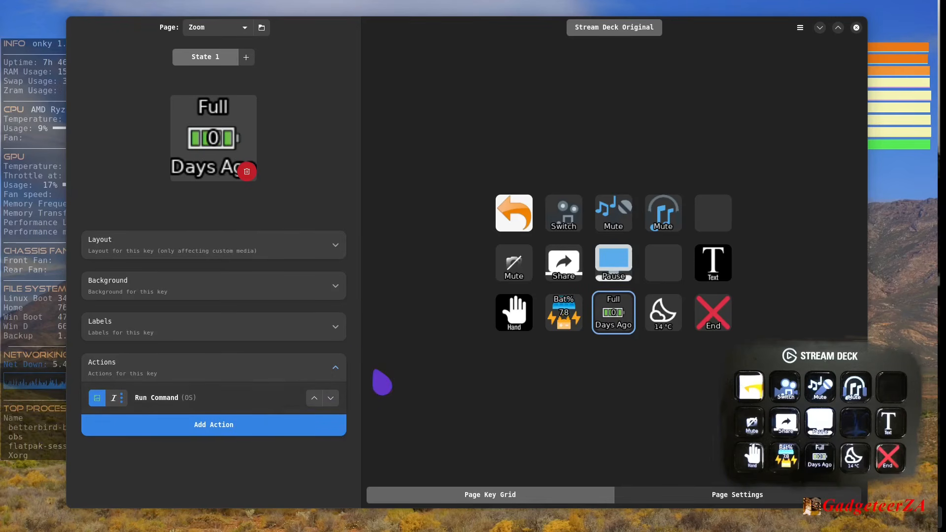
- View the weather key's actions and check the key combination recorded in the microphone Mute key's Hotkey action
left_click(660, 325)
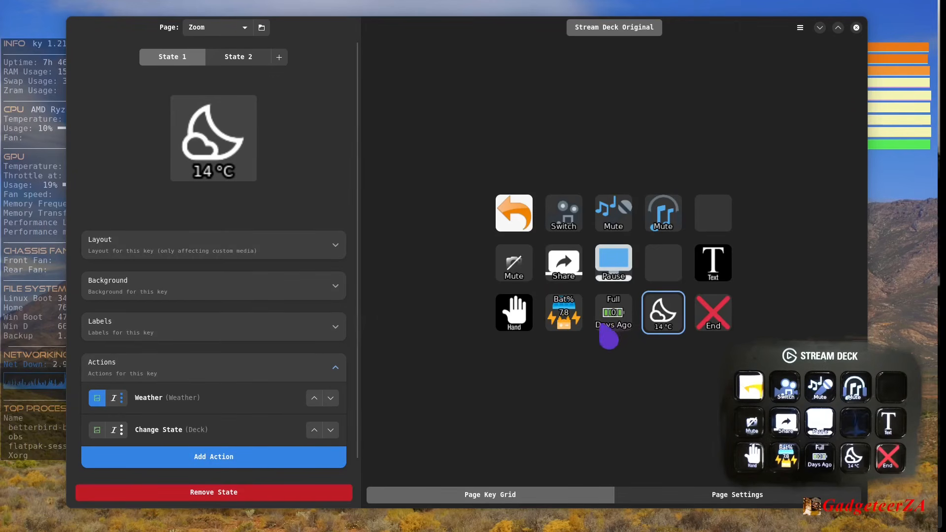
left_click(613, 217)
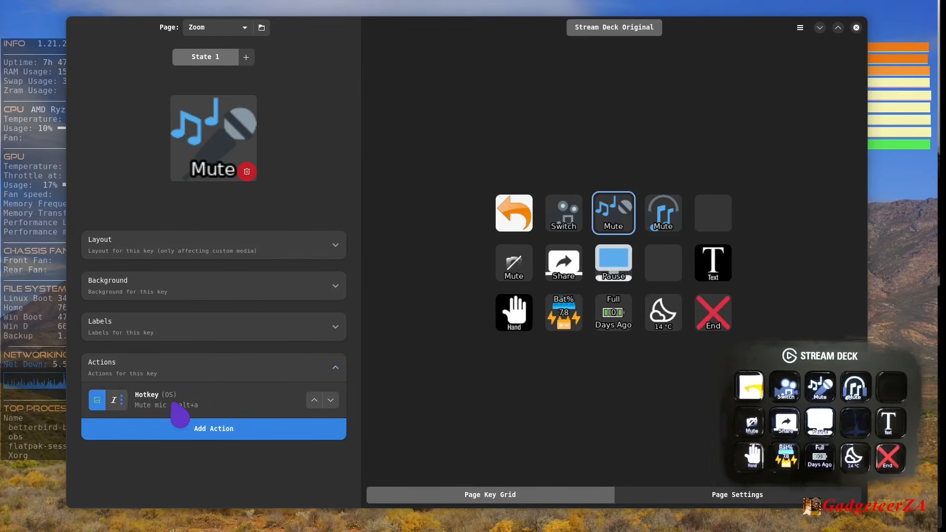
left_click(178, 408)
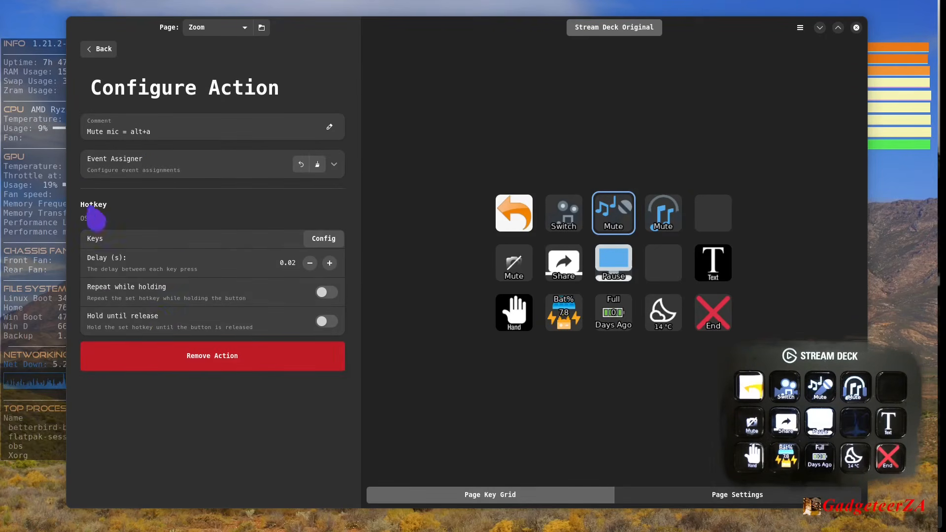
left_click(329, 240)
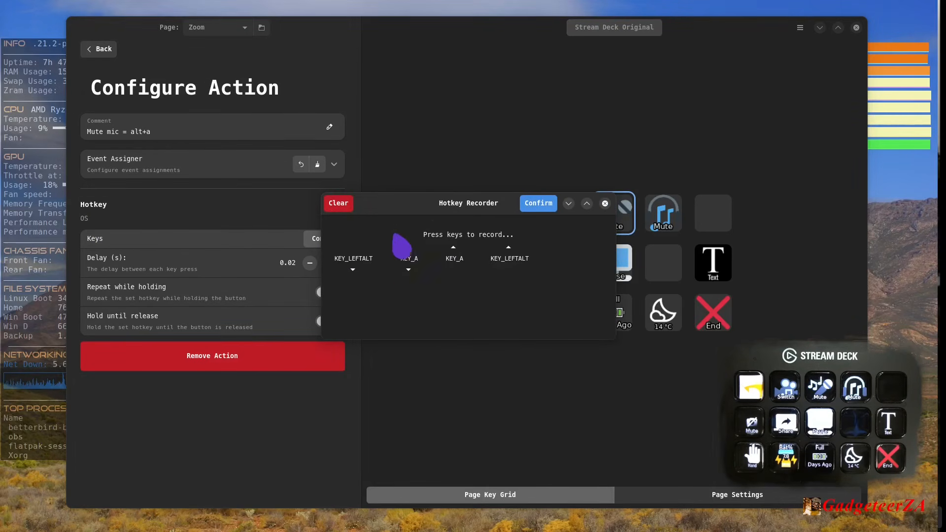
left_click(605, 204)
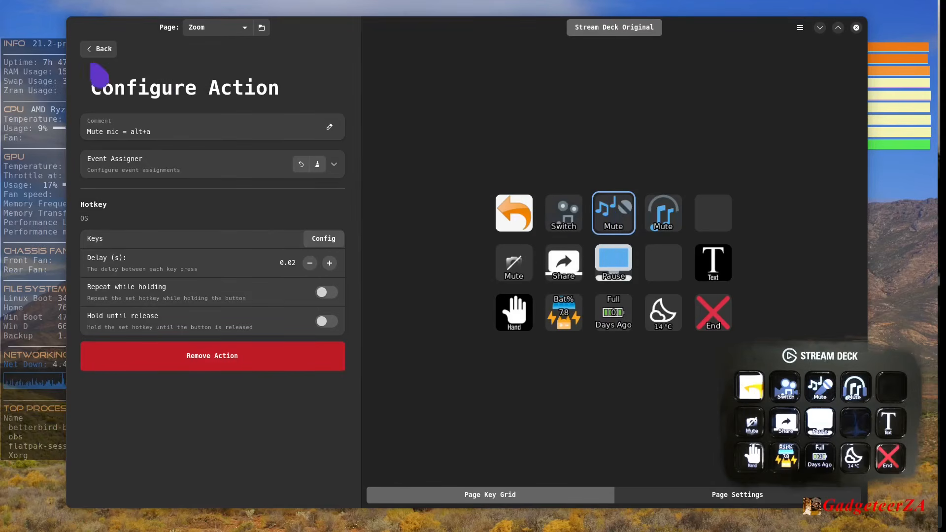
left_click(97, 51)
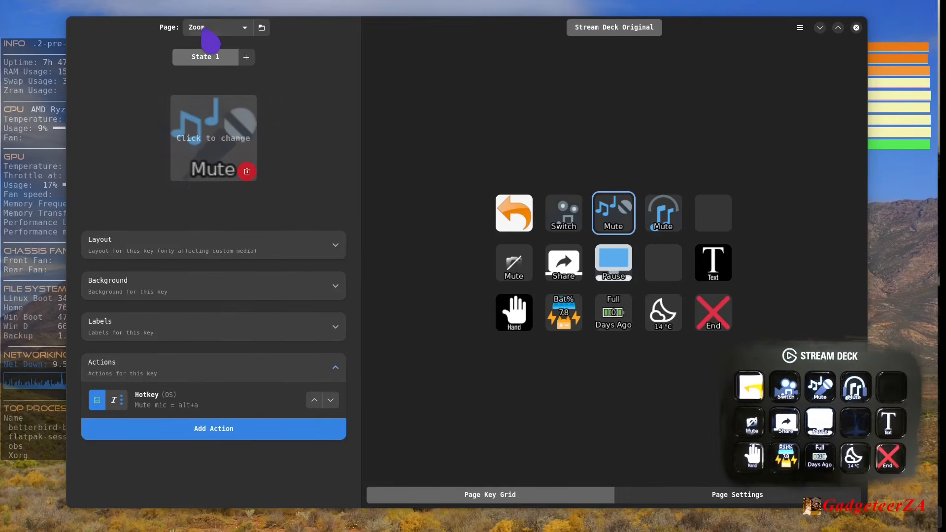
- Open the Obs page and check the key combination recorded in the mouse Follow key's Hotkey action
left_click(231, 29)
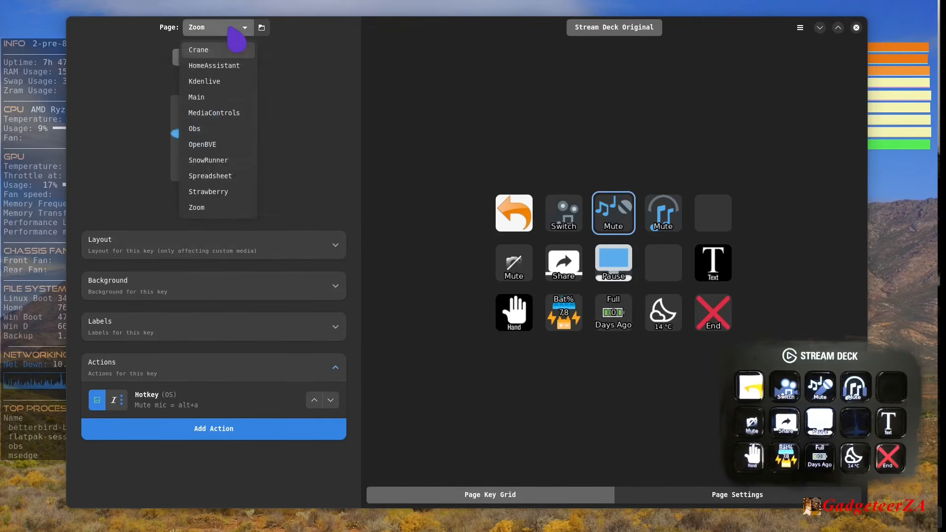
left_click(211, 130)
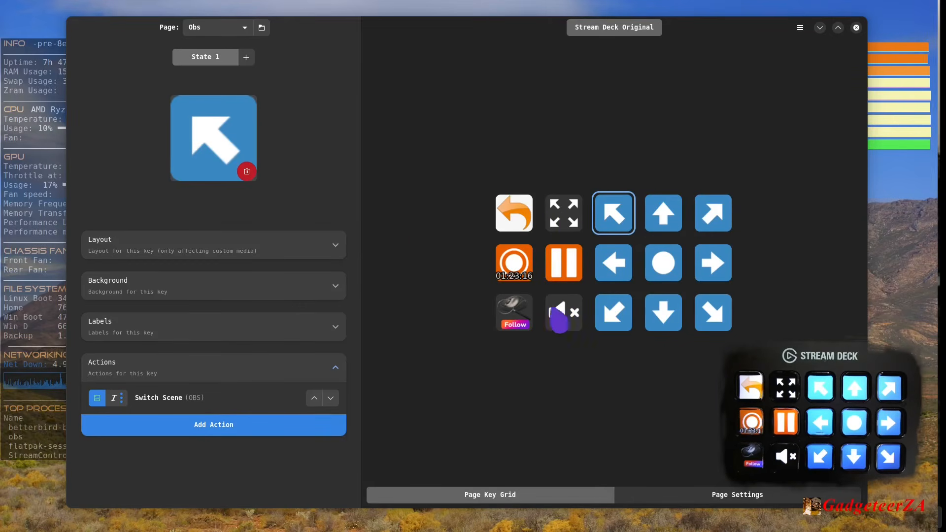
left_click(510, 313)
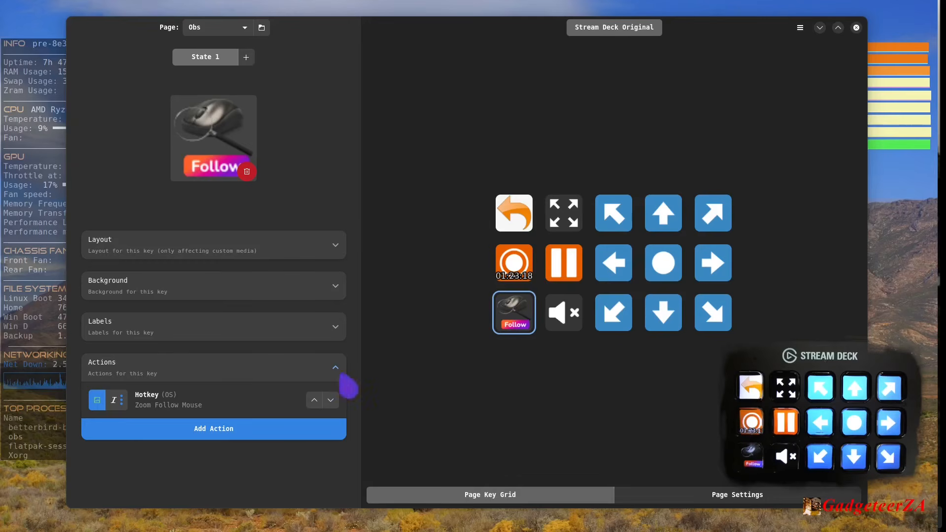
left_click(170, 406)
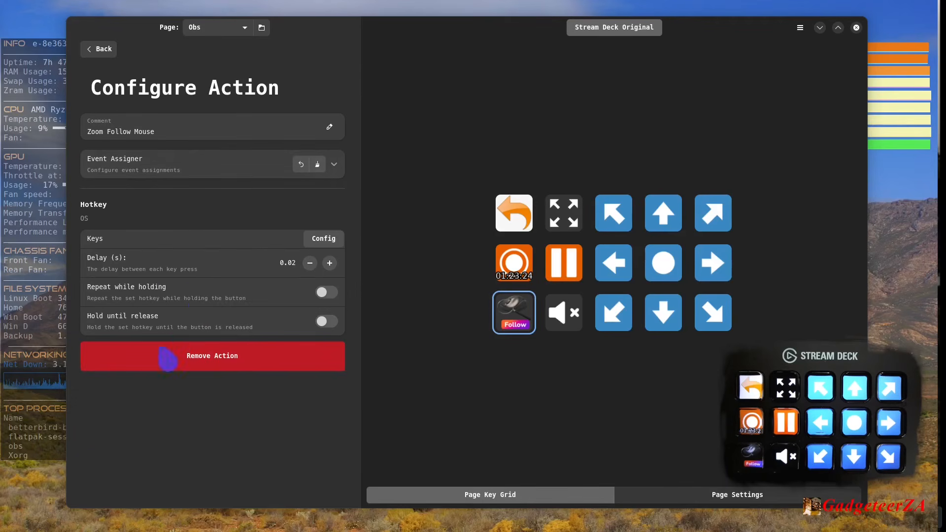
left_click(323, 238)
key("alt+q")
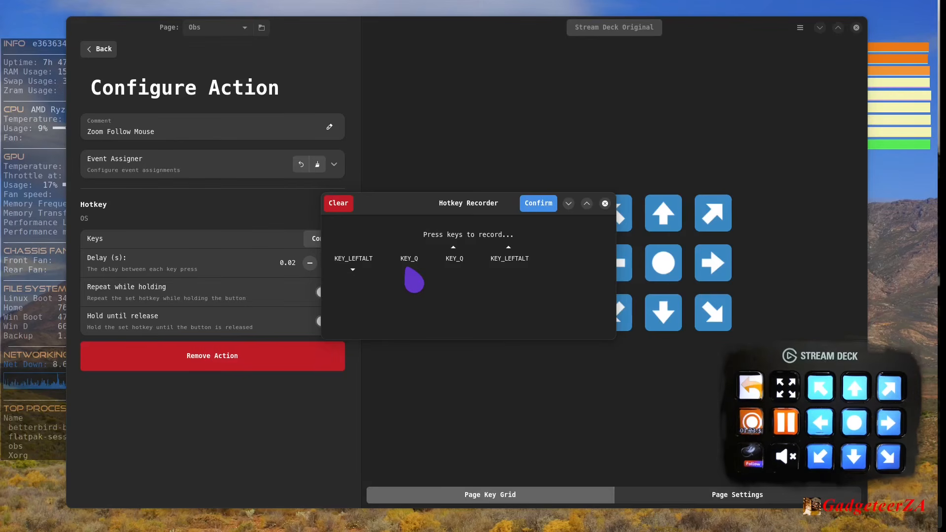
left_click(605, 203)
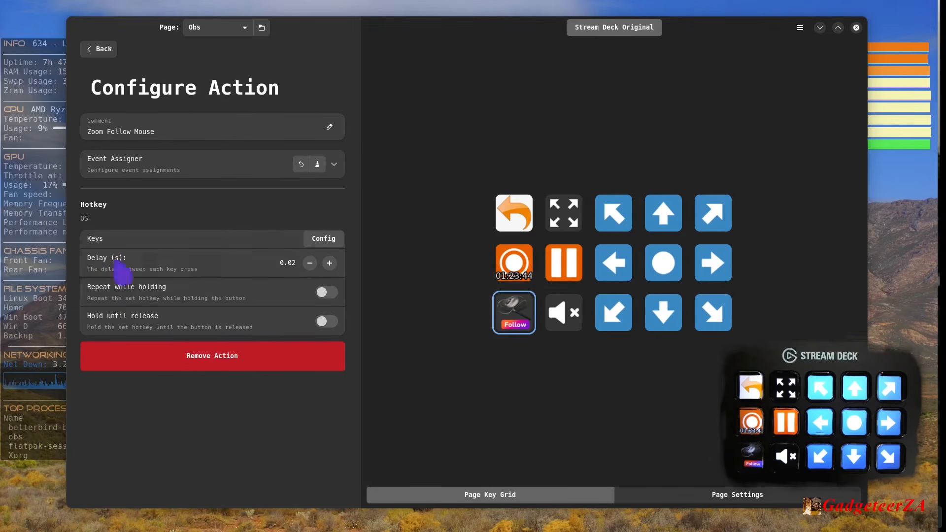
left_click(100, 51)
- Look through the scene choices in the diagonal up-left arrow key's Switch Scene action, keeping Top left
left_click(618, 219)
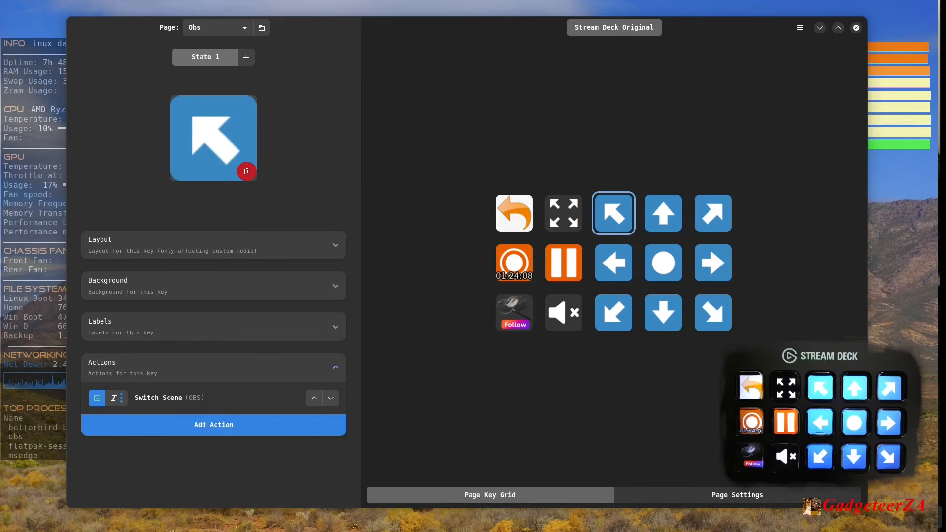
left_click(174, 403)
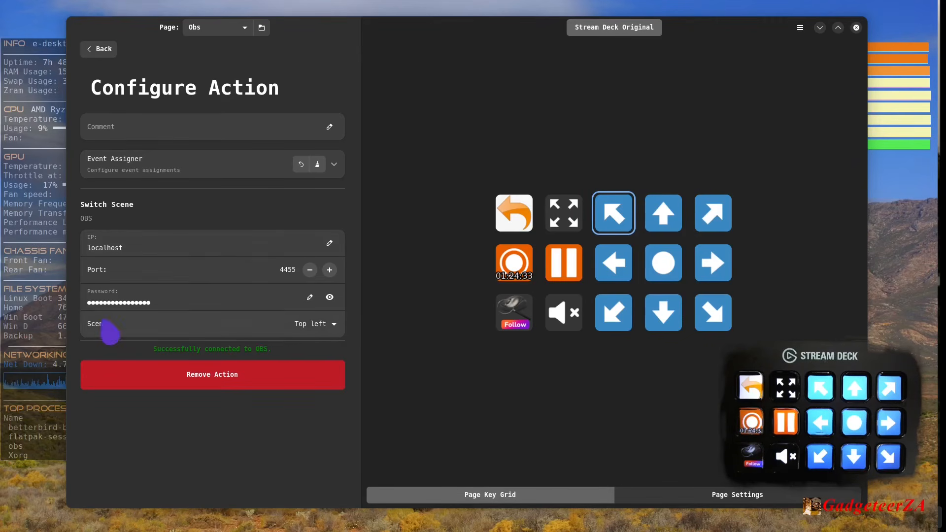
left_click(323, 332)
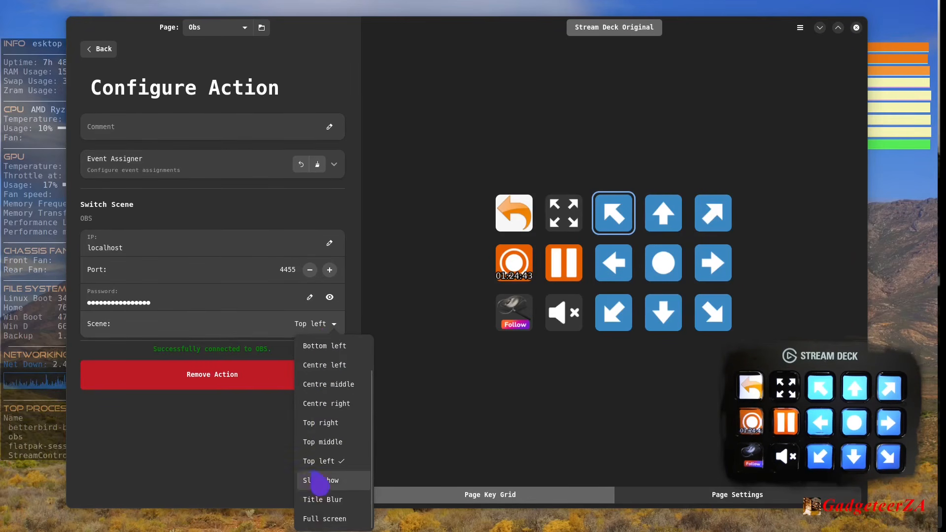
scroll(335, 414, "down", 2)
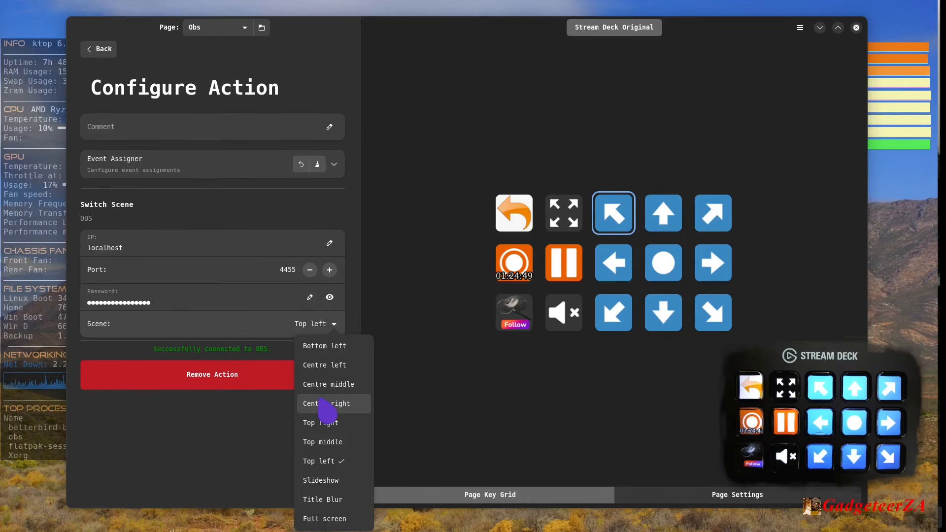
scroll(325, 408, "up", 2)
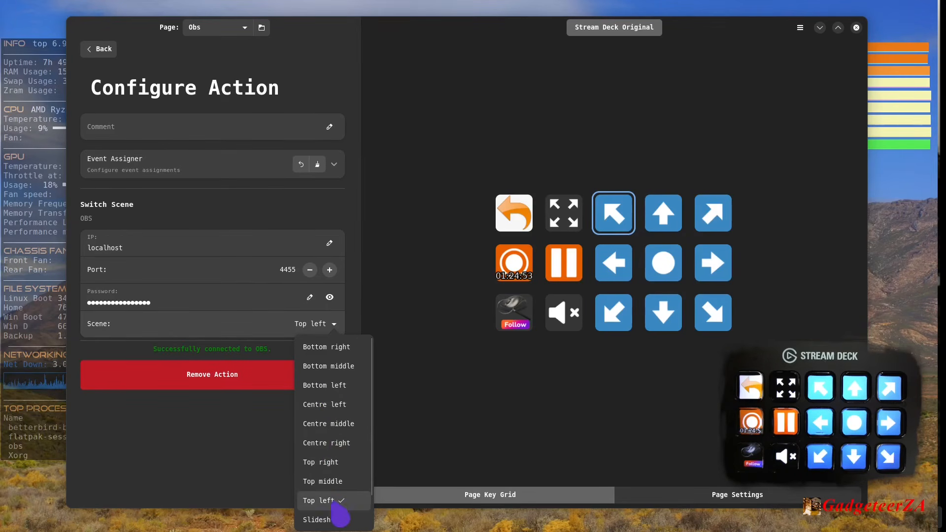
left_click(336, 502)
- View the up arrow key's Switch Scene settings and the record key's Toggle Recording settings
left_click(660, 217)
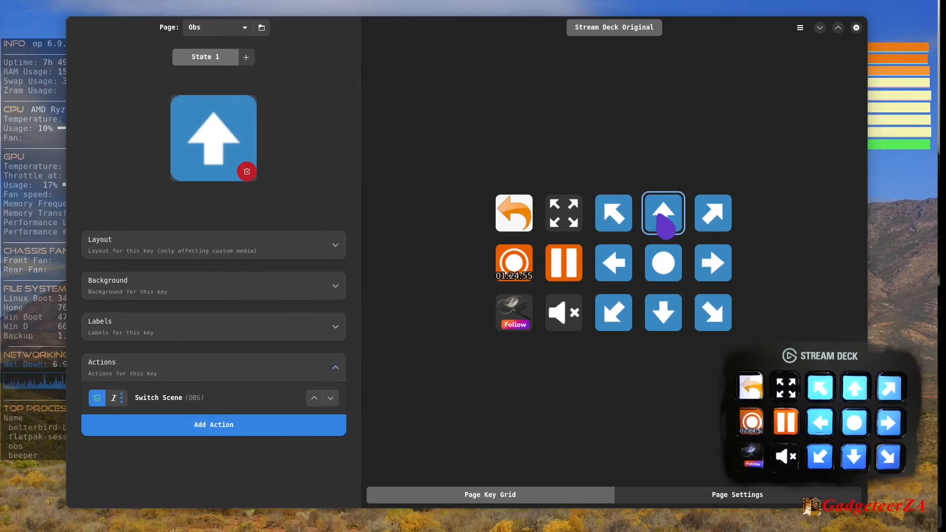
left_click(227, 400)
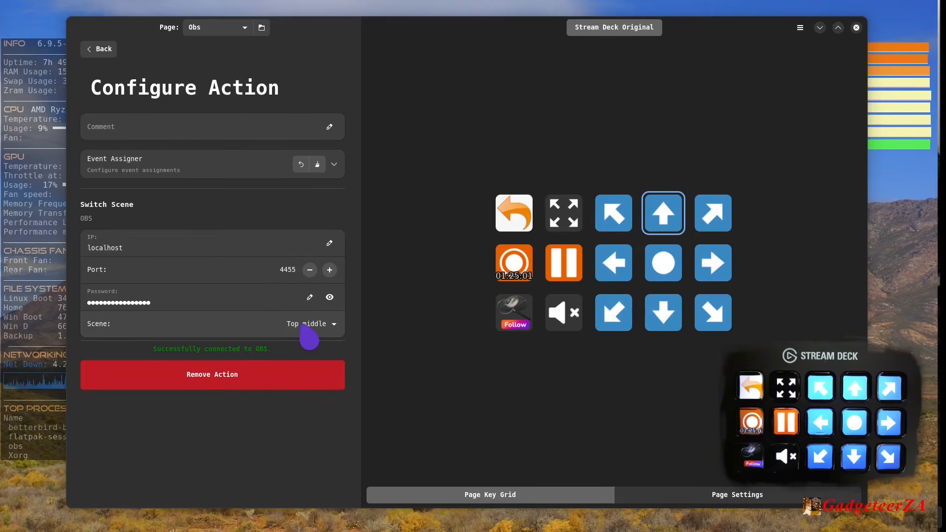
left_click(525, 275)
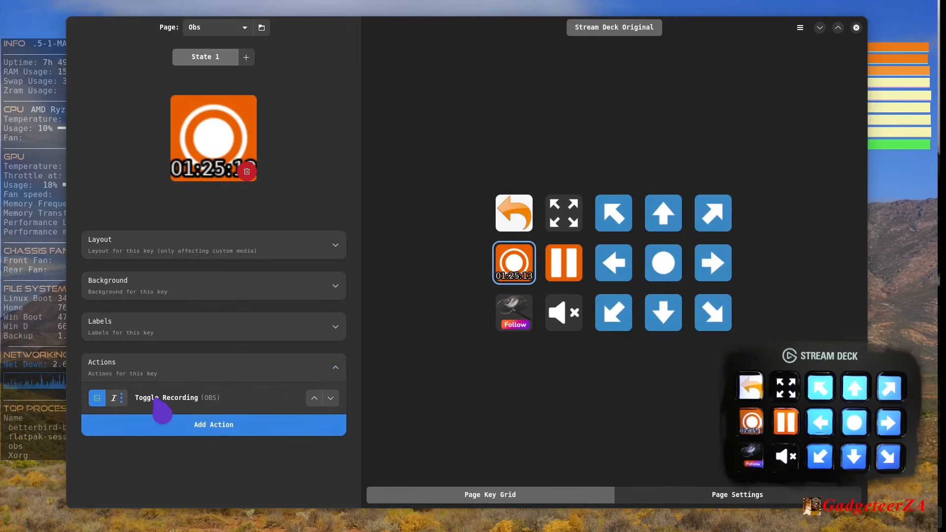
left_click(200, 397)
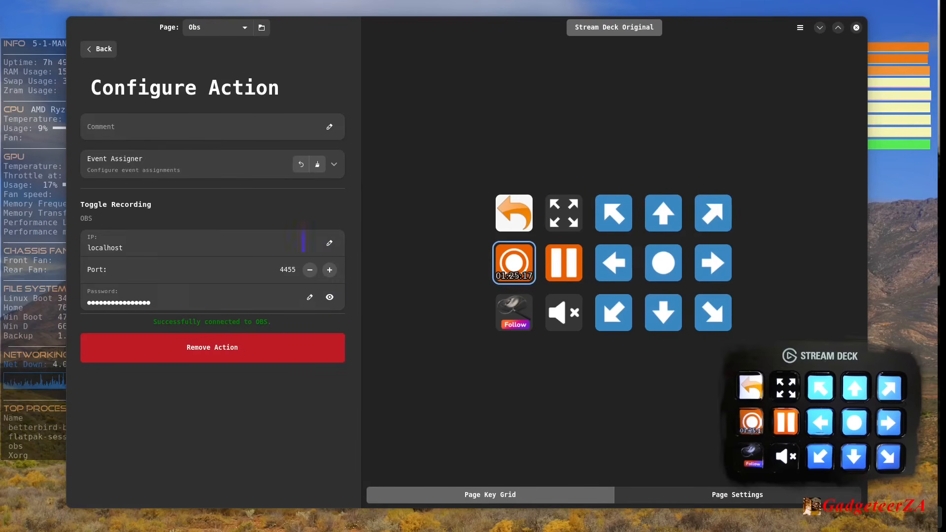
left_click(99, 48)
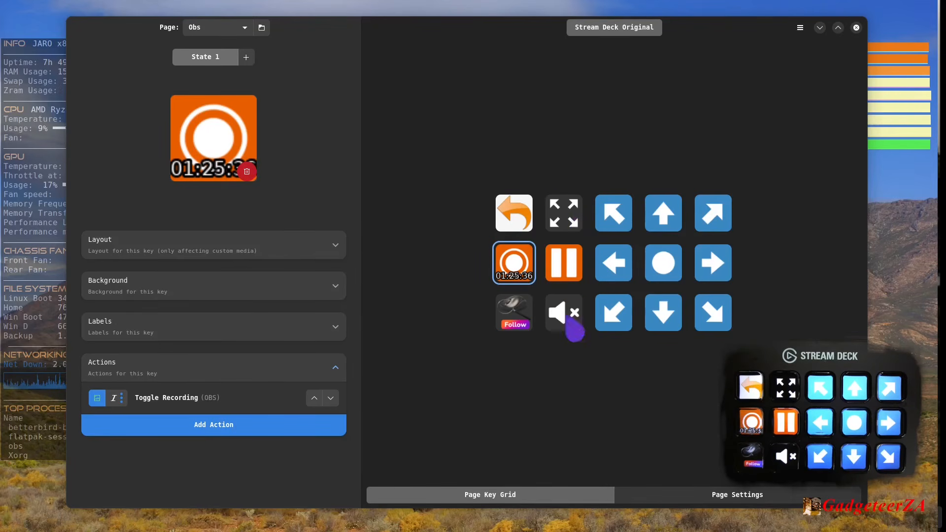
- Open the Kdenlive page and view the actions of its previous-frame, razor cut, double-arrow, START and left-cut keys
left_click(232, 30)
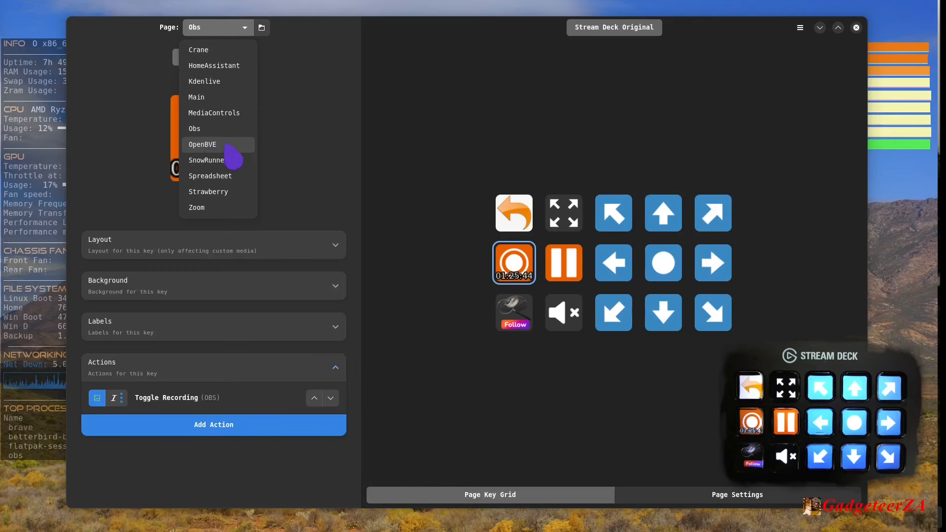
left_click(219, 84)
left_click(613, 266)
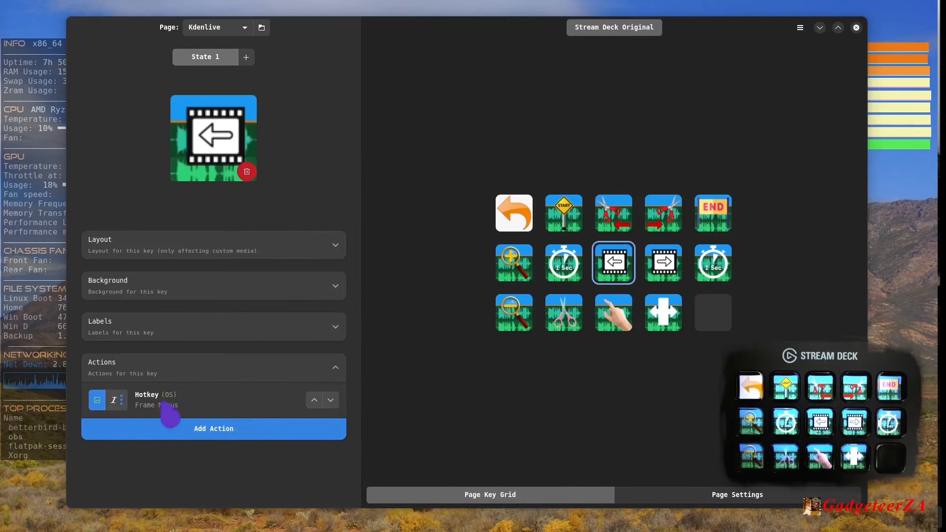
left_click(565, 316)
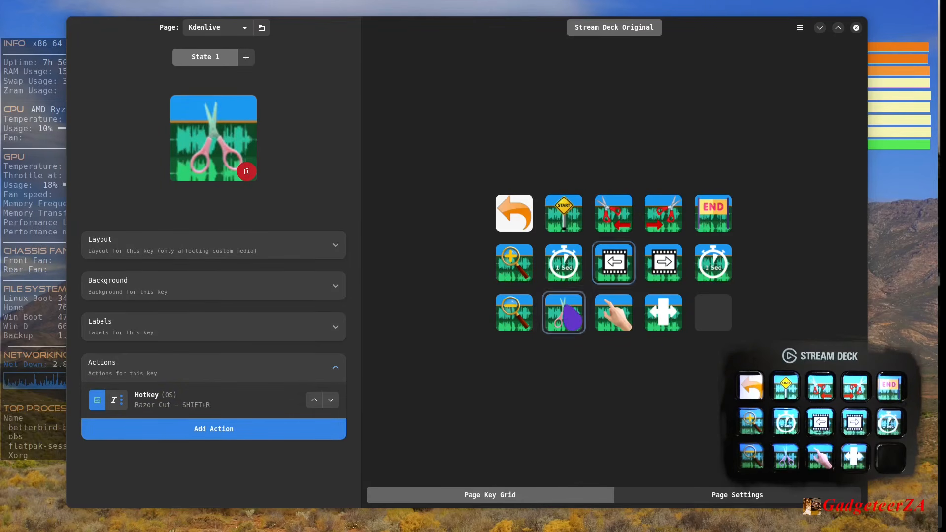
left_click(666, 323)
left_click(571, 224)
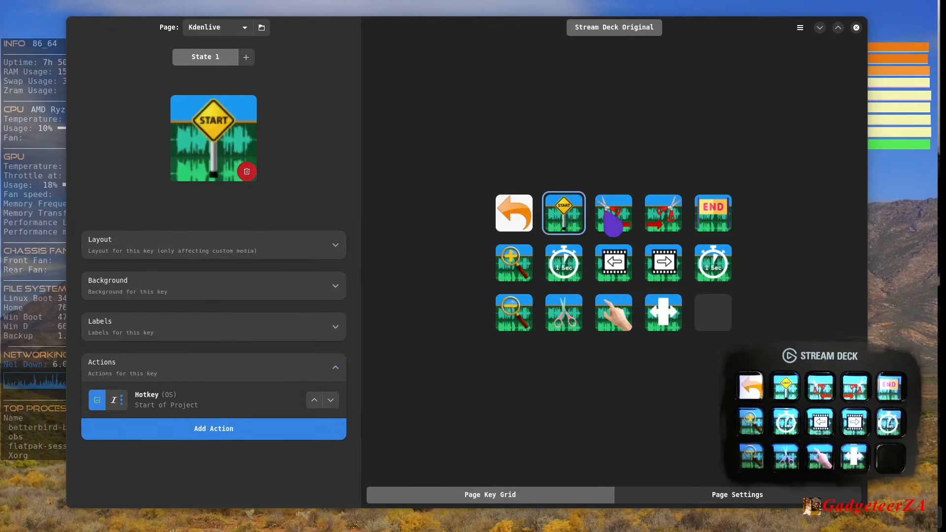
left_click(602, 227)
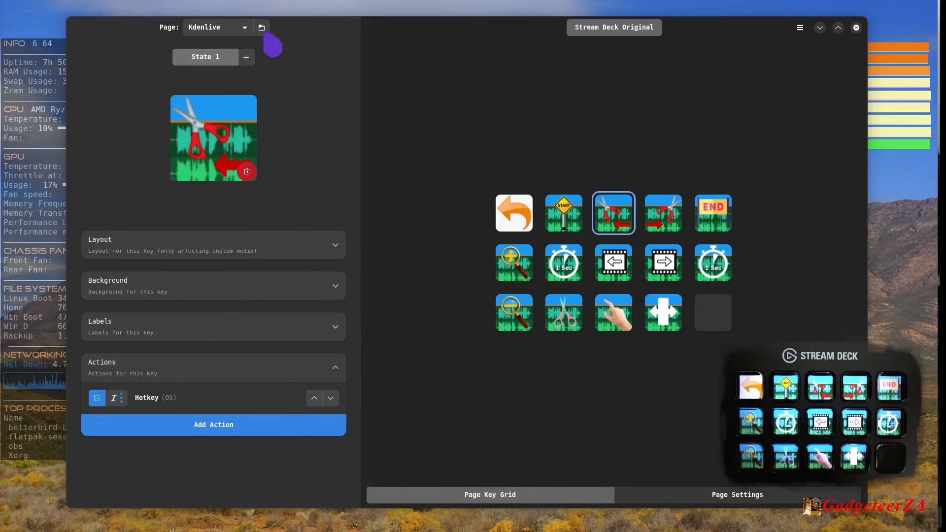
- Return to the Main page and look over the list of available pages
left_click(249, 28)
left_click(103, 80)
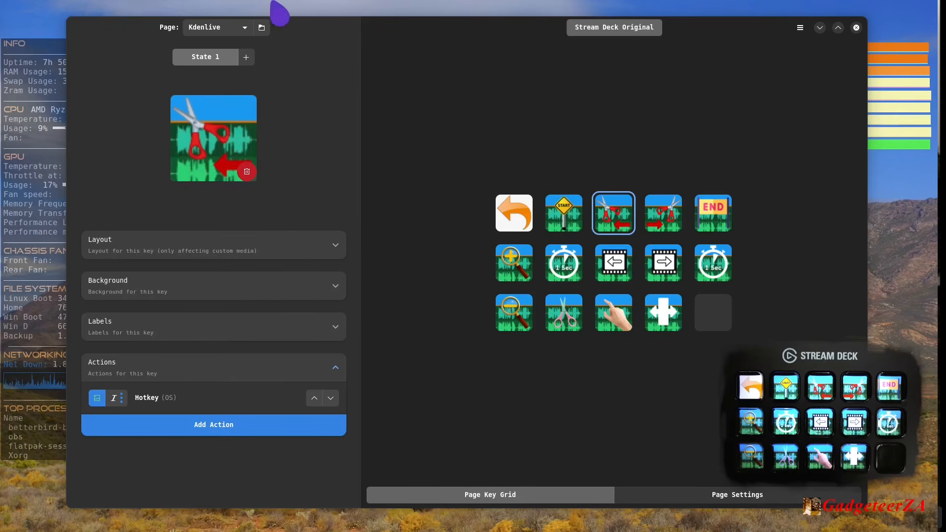
left_click(246, 28)
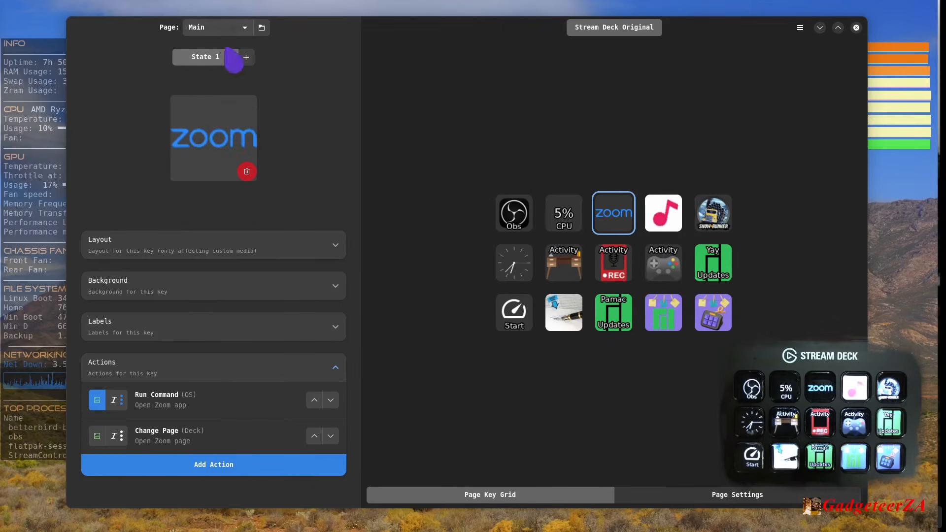
left_click(244, 28)
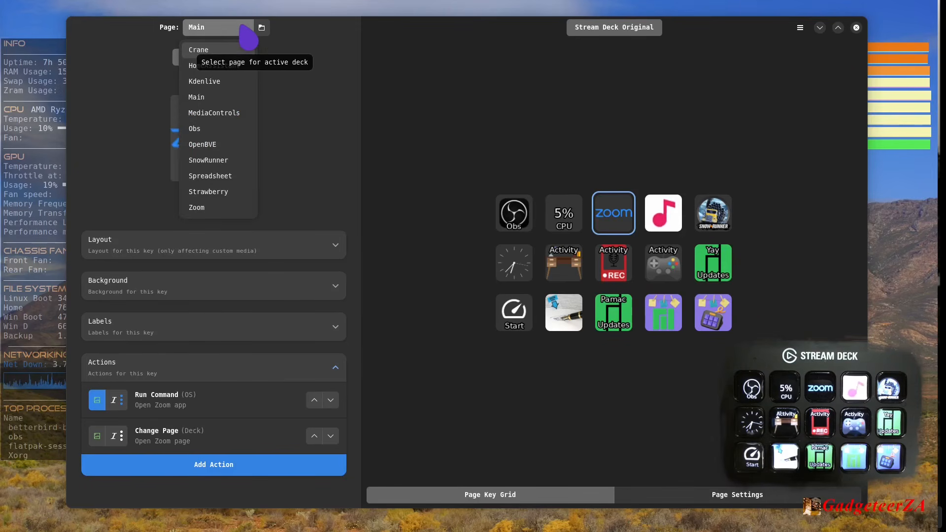
left_click(245, 30)
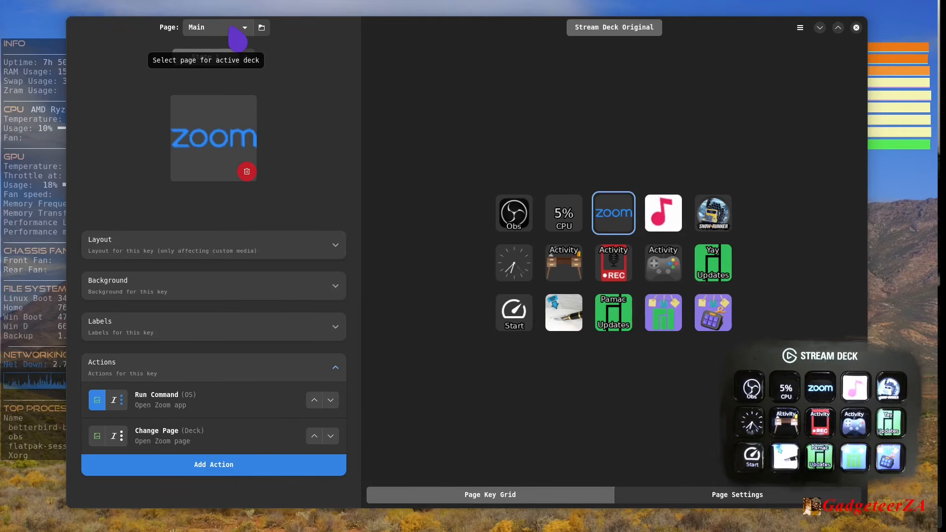
- Open the Page Manager and view the Crane and HomeAssistant pages' auto-change and default page settings
left_click(262, 28)
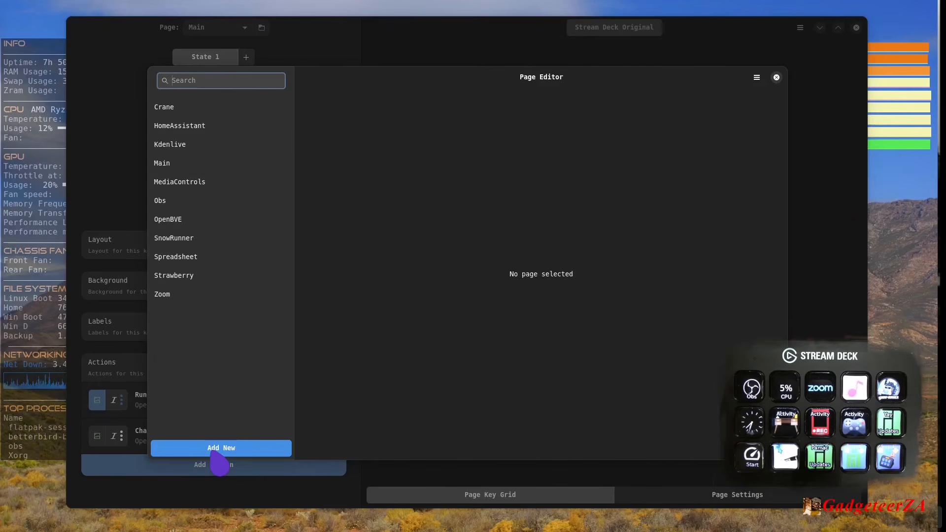
left_click(179, 108)
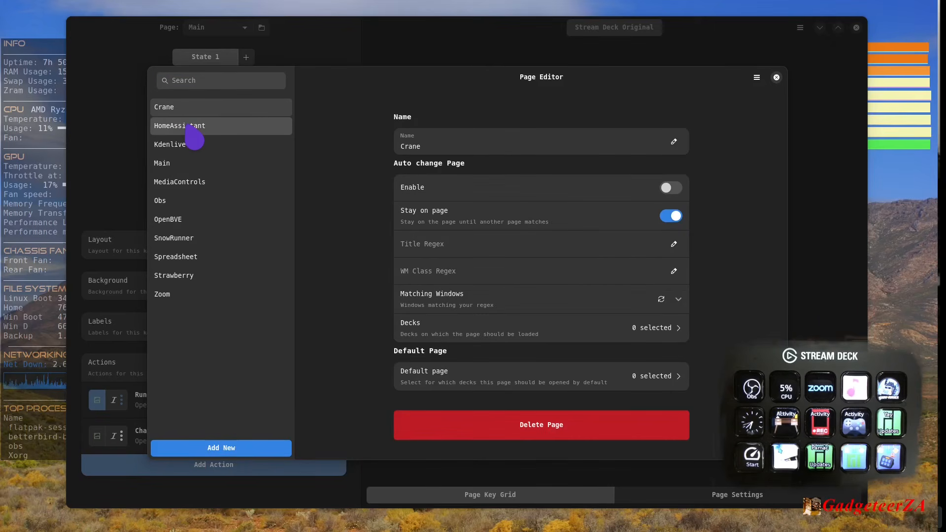
left_click(191, 129)
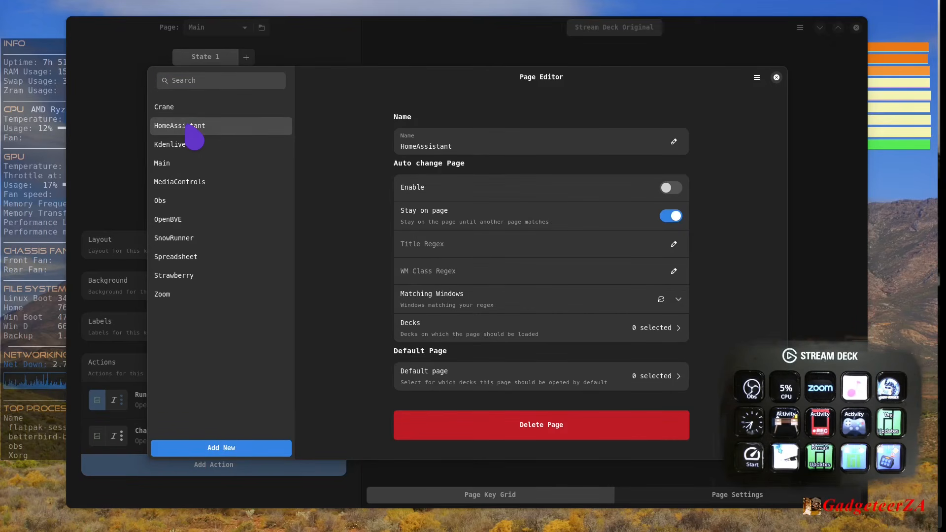
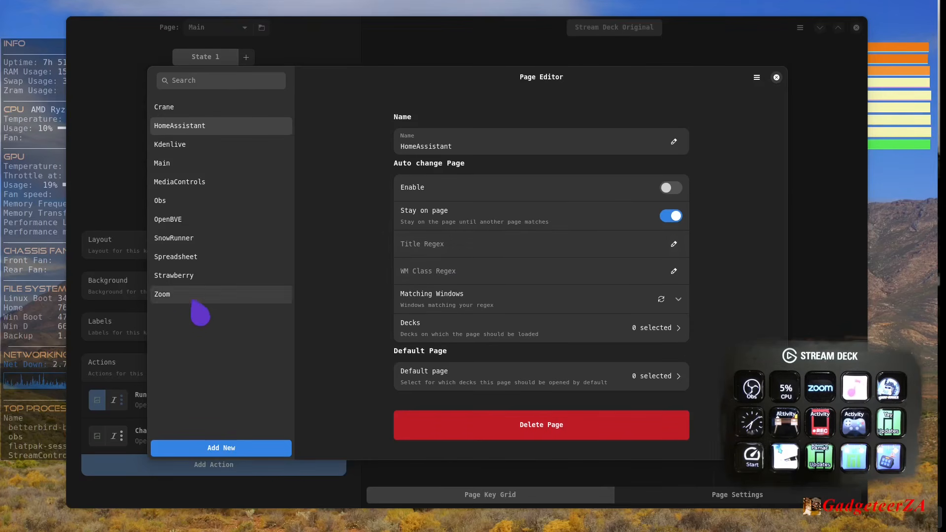
- View the Strawberry page's auto-change settings, including its WM Class Regex, matching windows and selected decks
left_click(175, 277)
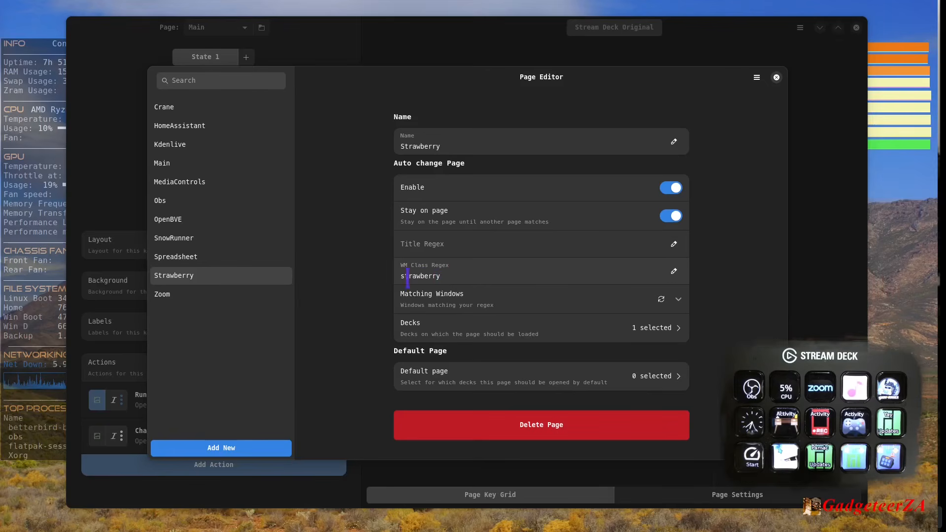
left_click(436, 276)
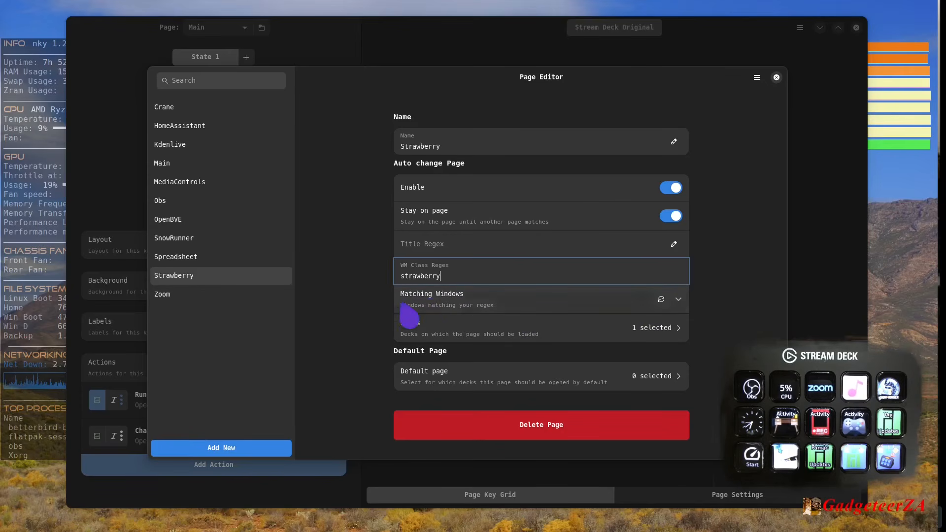
left_click(678, 301)
left_click(678, 299)
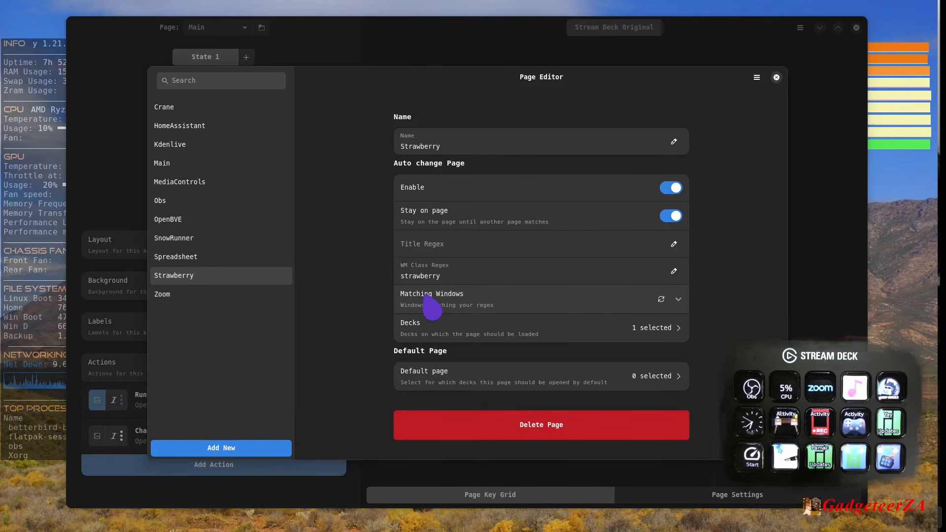
left_click(678, 299)
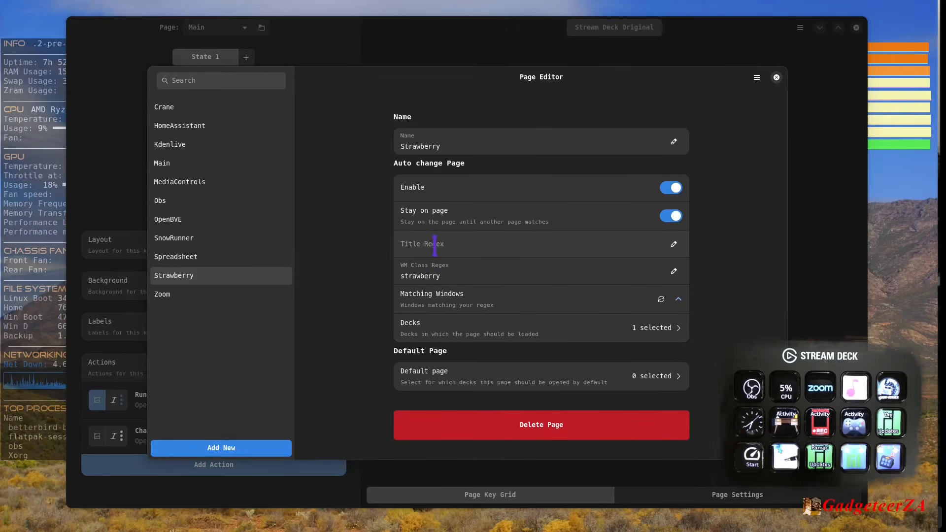
left_click(446, 280)
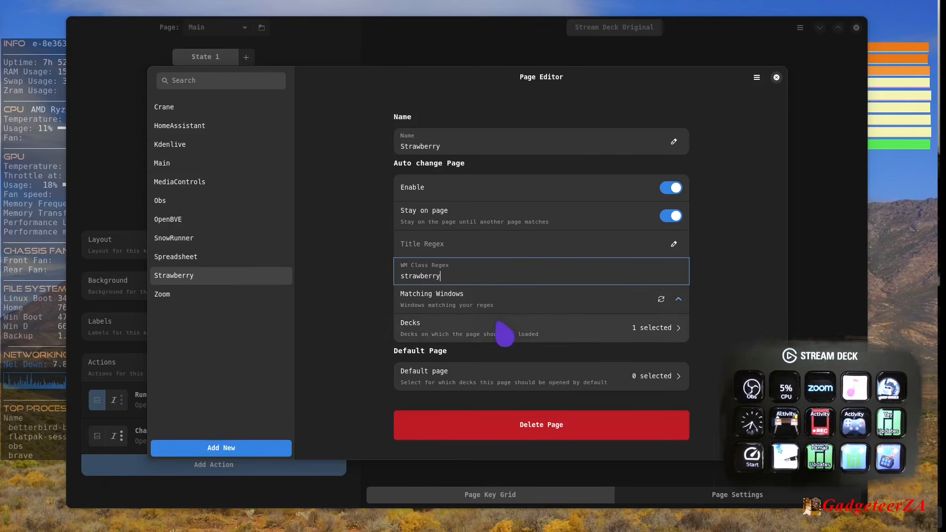
left_click(675, 328)
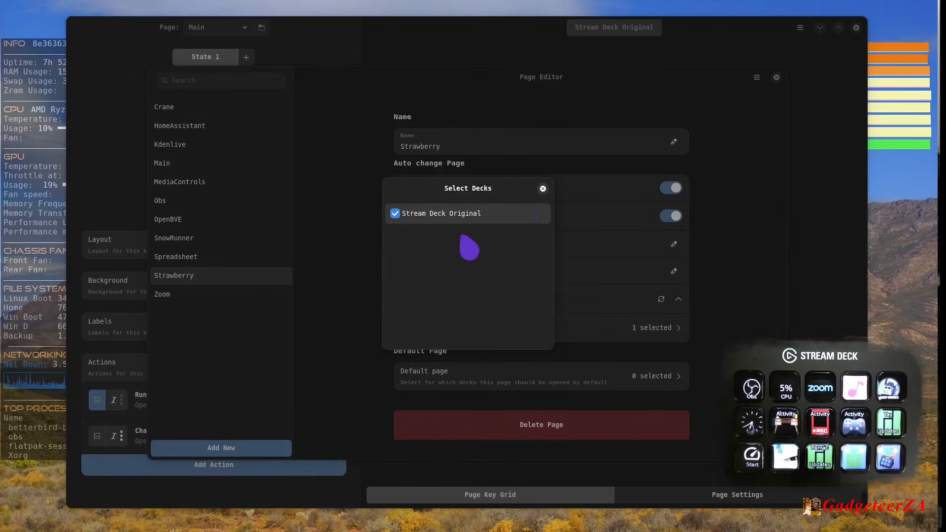
left_click(542, 189)
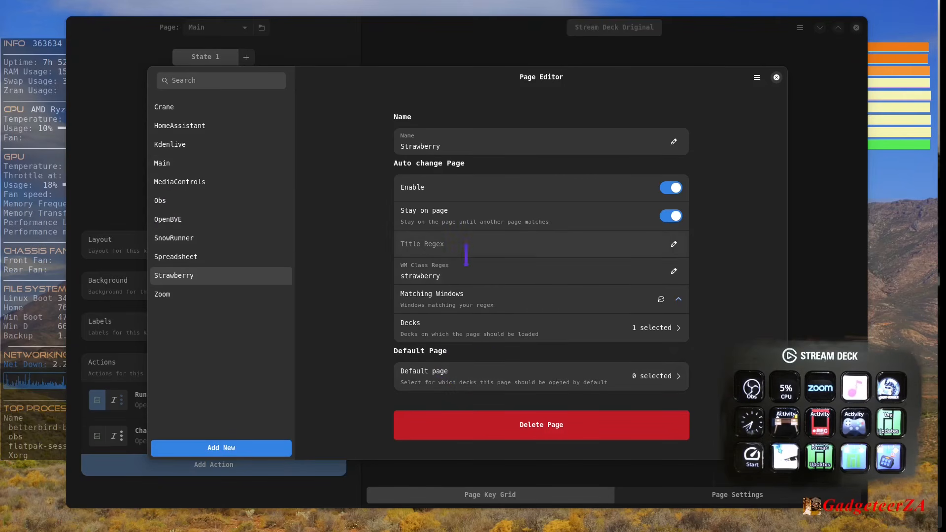
- Examine the list of matching windows in the Main page's auto-change settings, and collapse it
left_click(173, 168)
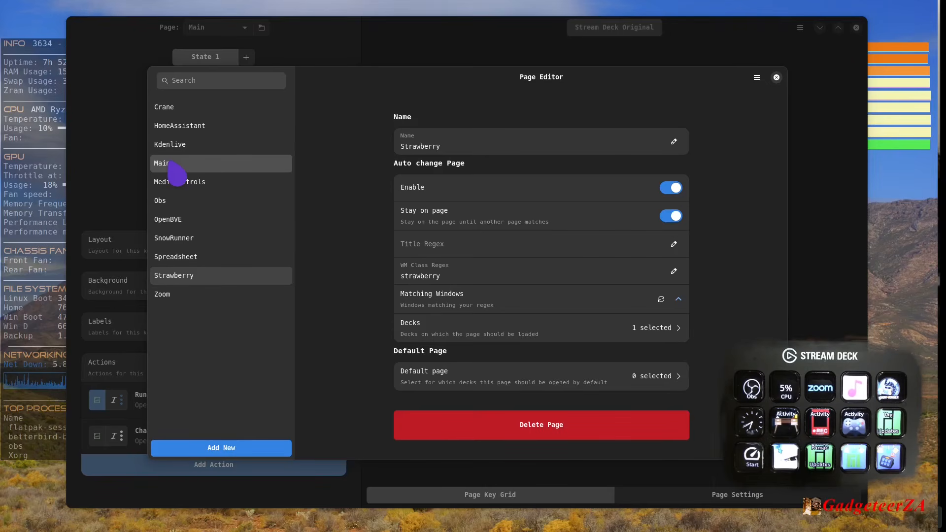
left_click(175, 167)
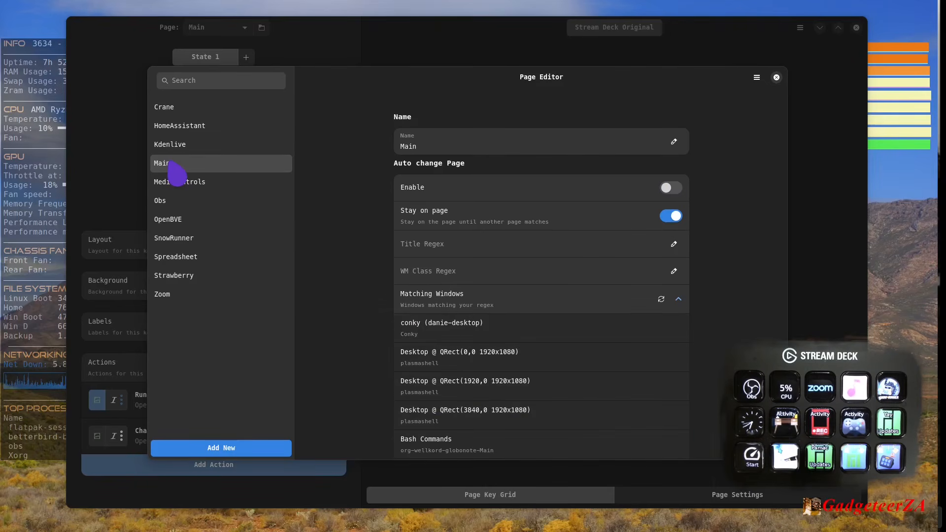
scroll(374, 308, "down", 4)
scroll(364, 304, "up", 4)
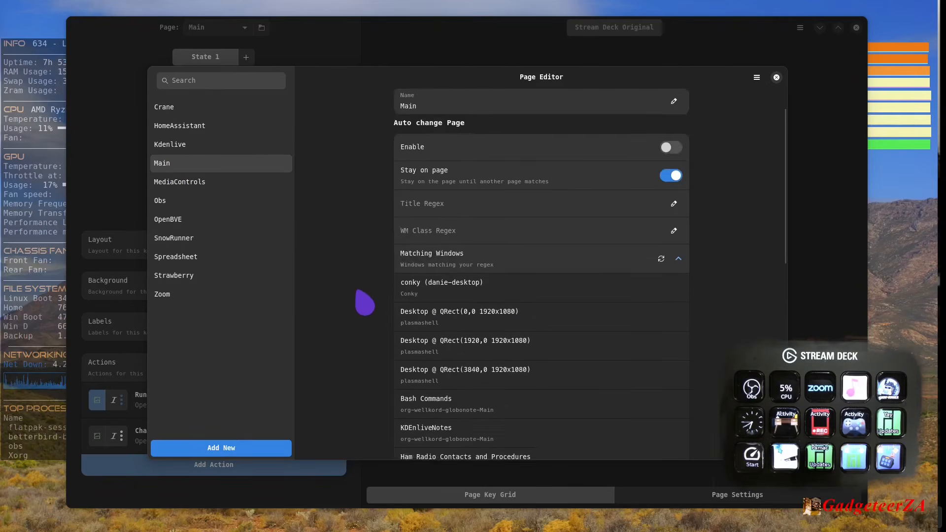
scroll(542, 345, "down", 5)
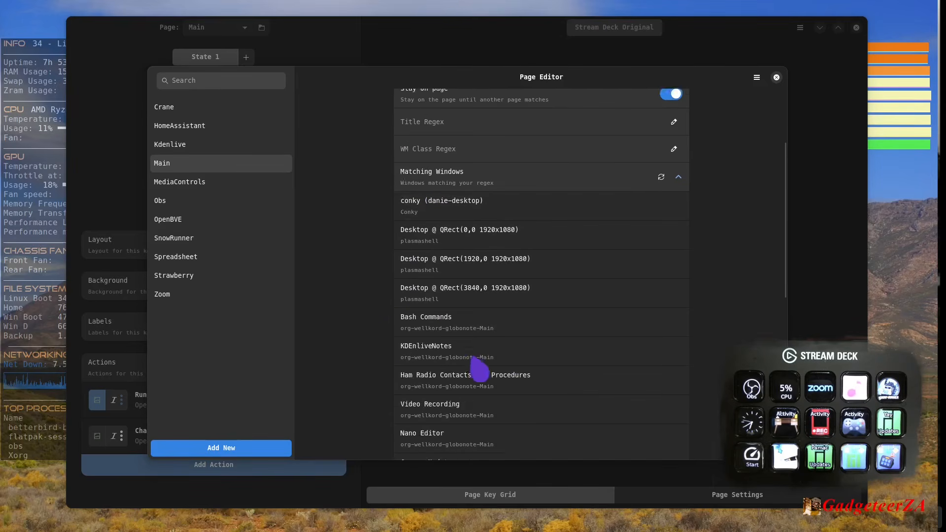
scroll(423, 276, "up", 2)
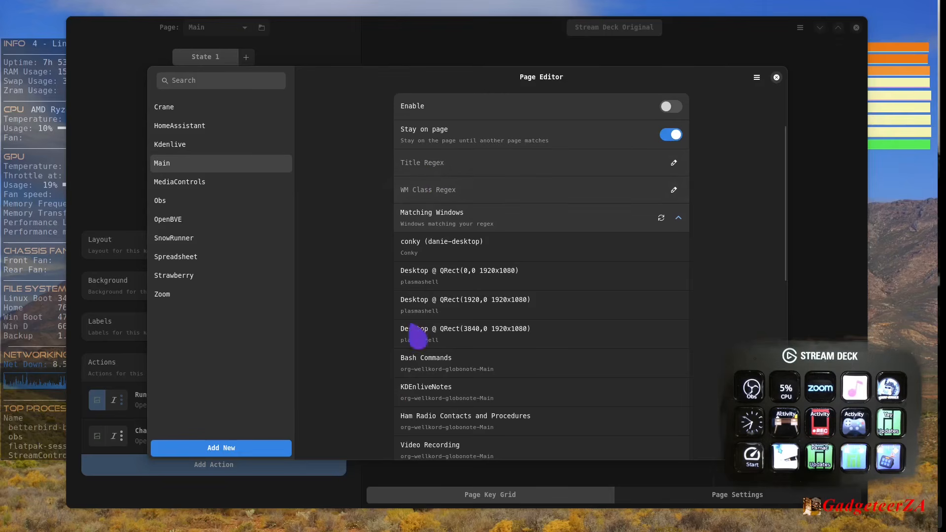
scroll(424, 404, "down", 7)
scroll(414, 249, "down", 2)
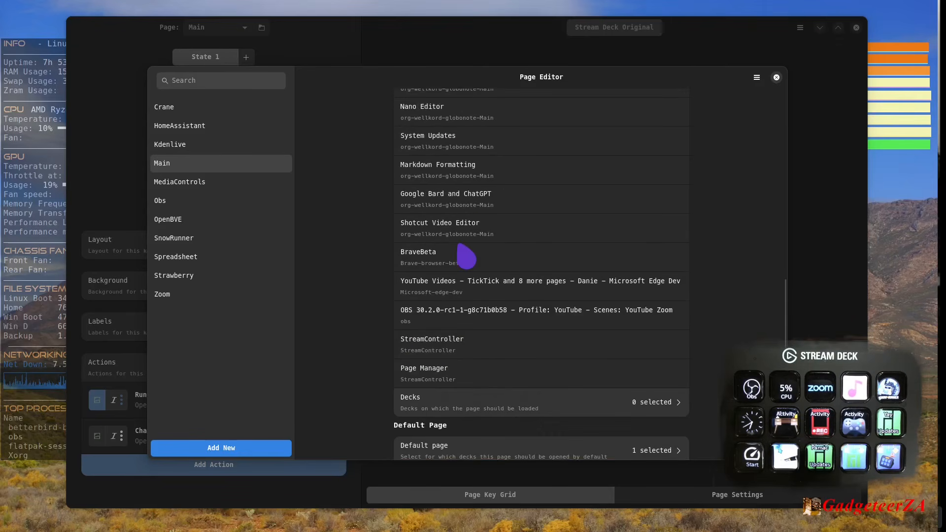
scroll(434, 249, "up", 9)
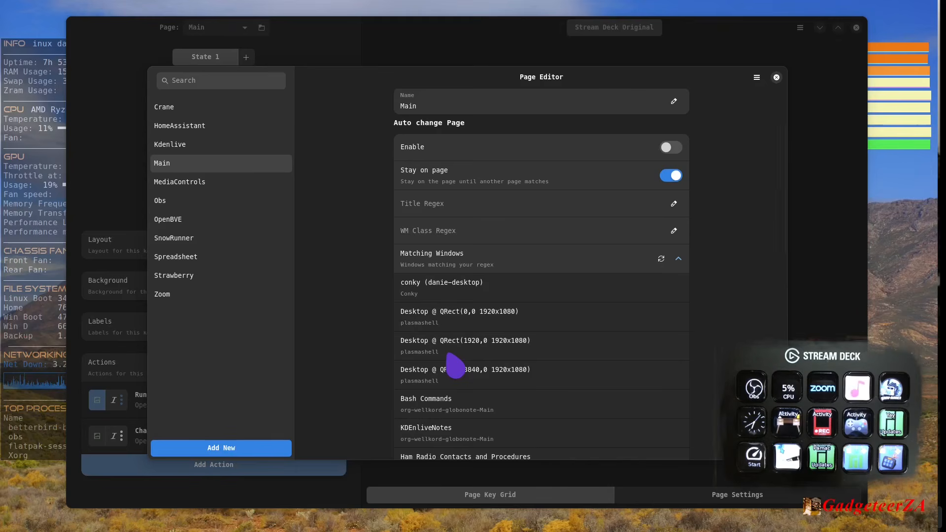
scroll(455, 367, "down", 3)
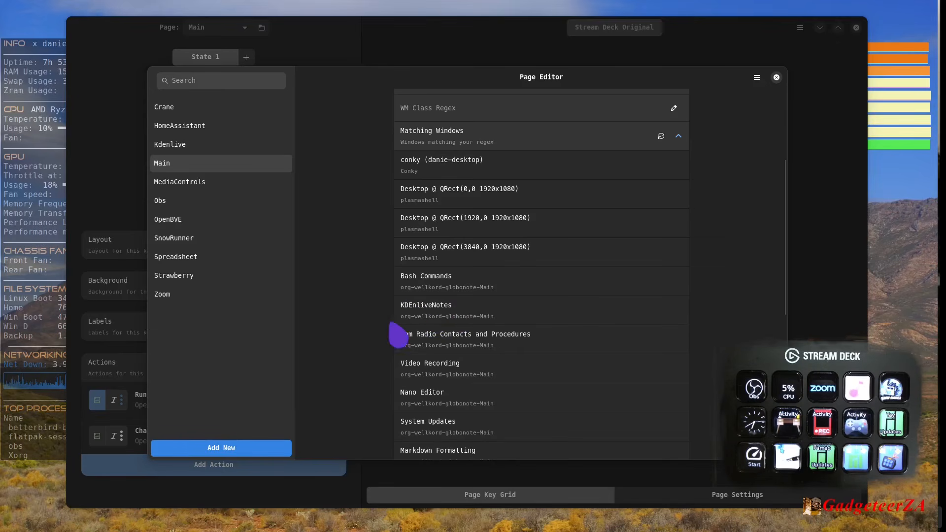
left_click(679, 136)
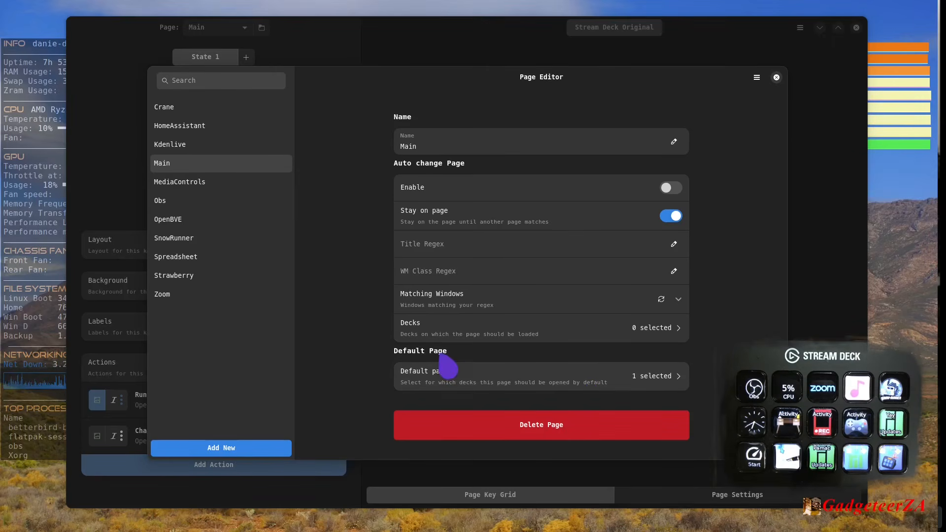
- Check the Main page's default deck selection and the page duplicate, export and import options, and close the Page Manager
left_click(652, 387)
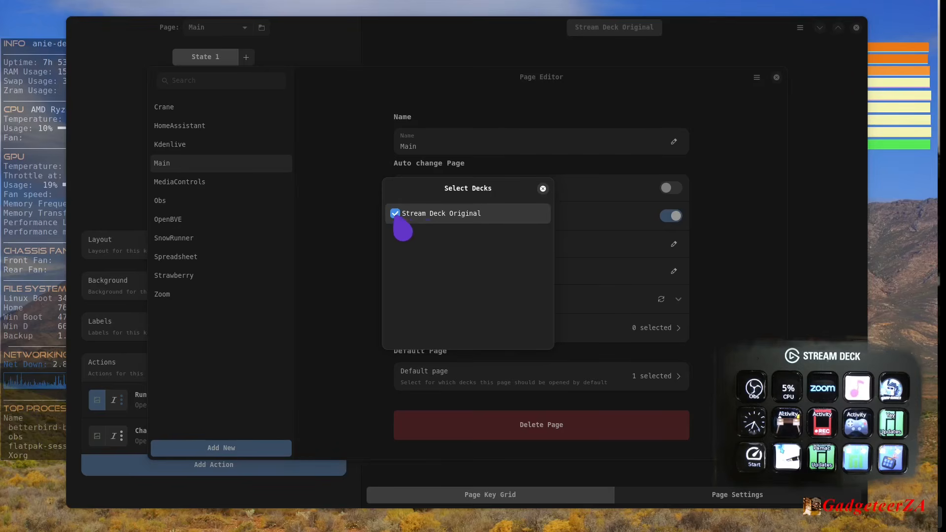
left_click(542, 188)
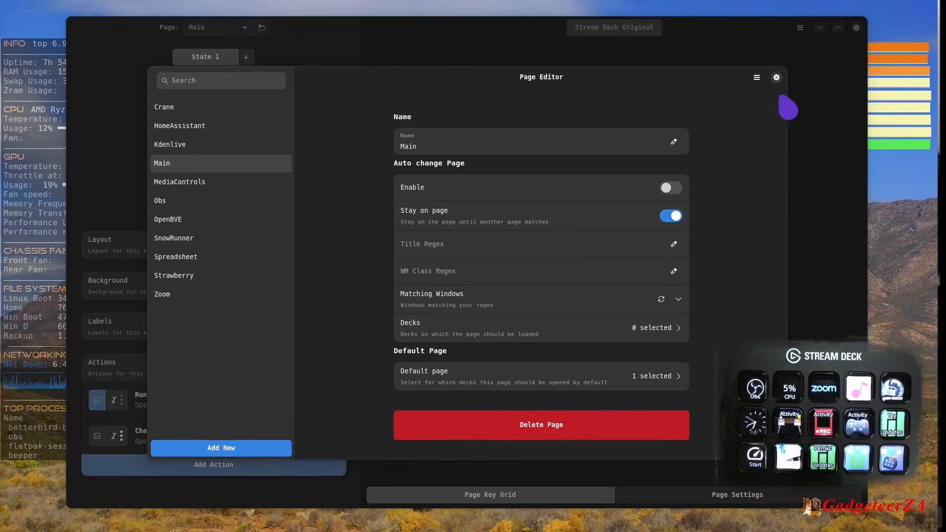
left_click(757, 78)
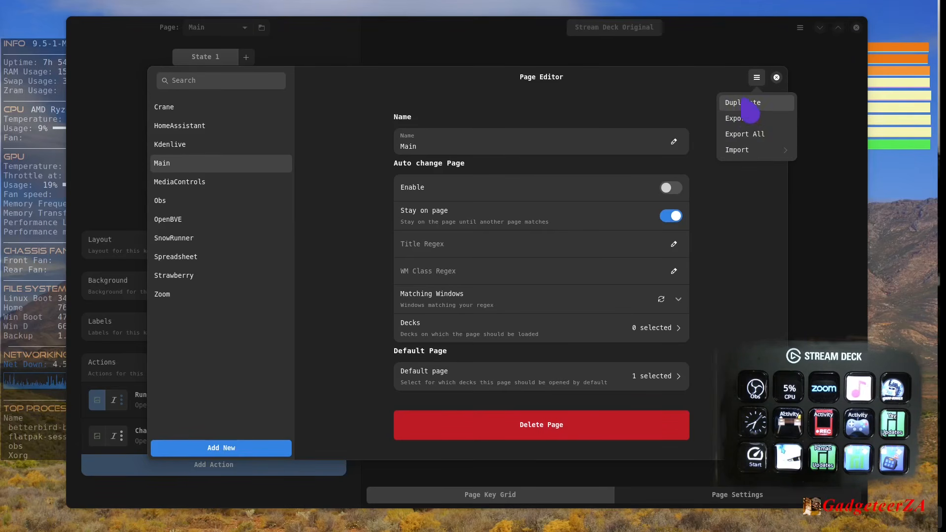
left_click(481, 91)
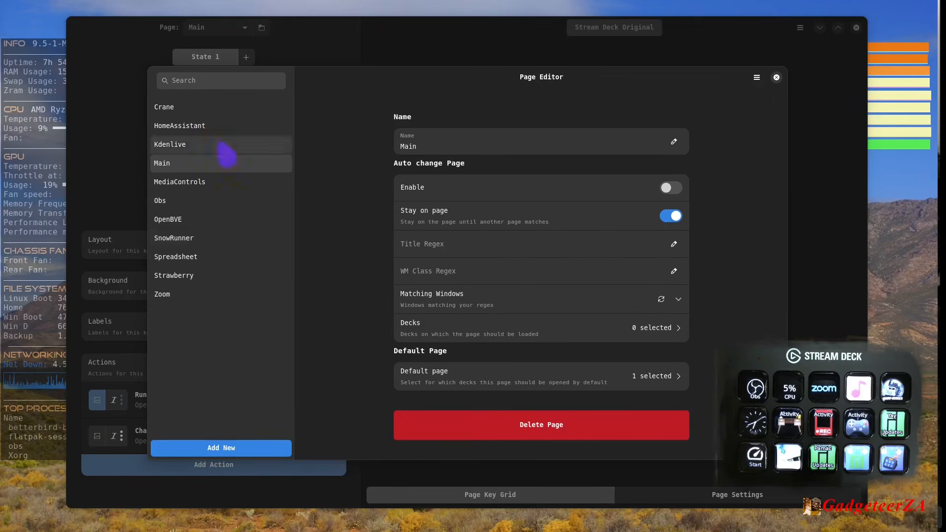
left_click(776, 78)
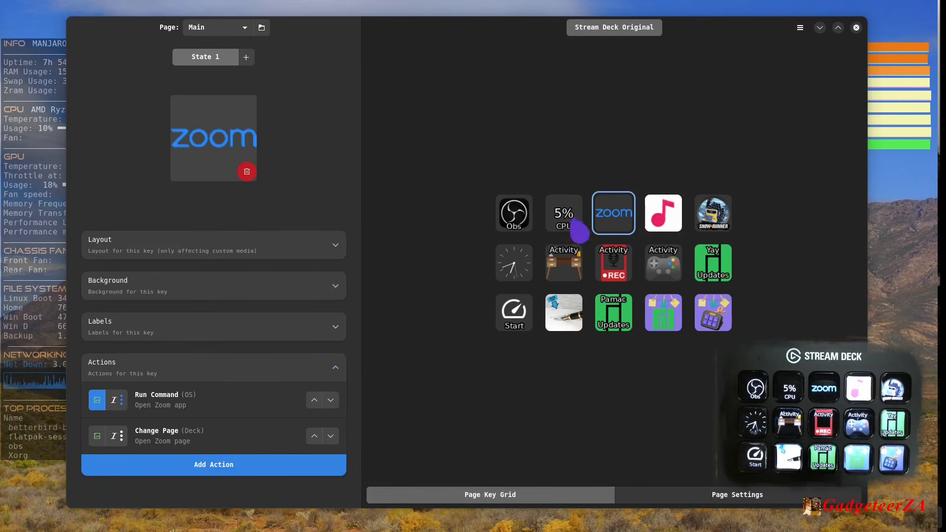
- View the actions assigned to the Zoom and music note keys on the Main page
left_click(525, 216)
left_click(612, 225)
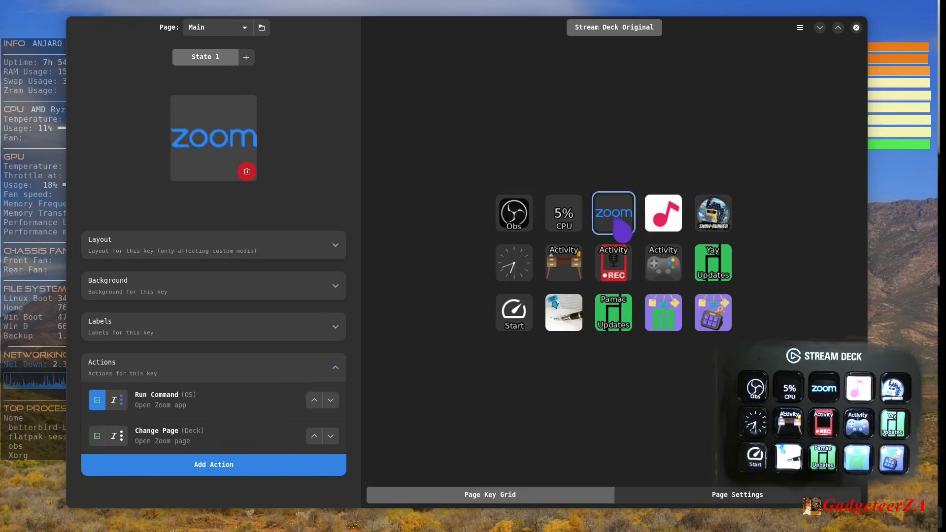
left_click(672, 226)
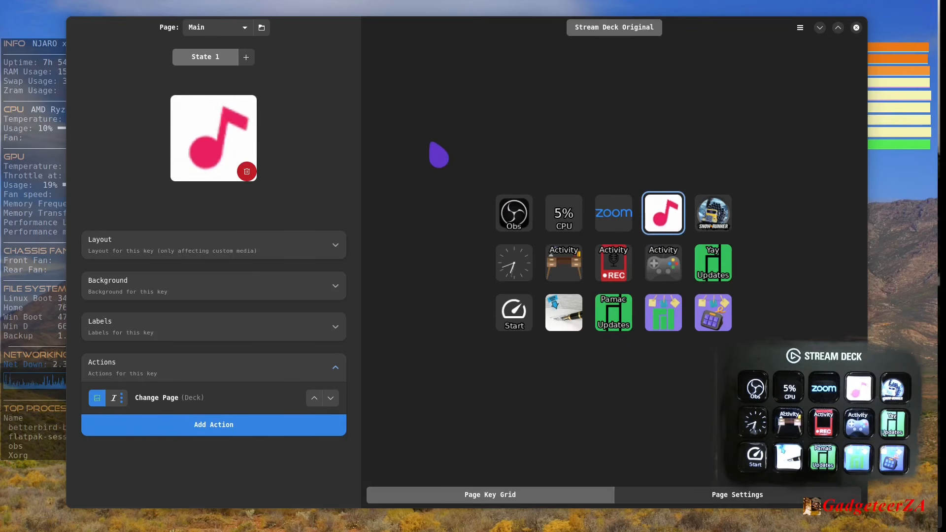
- Open the Strawberry page and view its page-specific deck and background settings, returning to the key grid
left_click(249, 31)
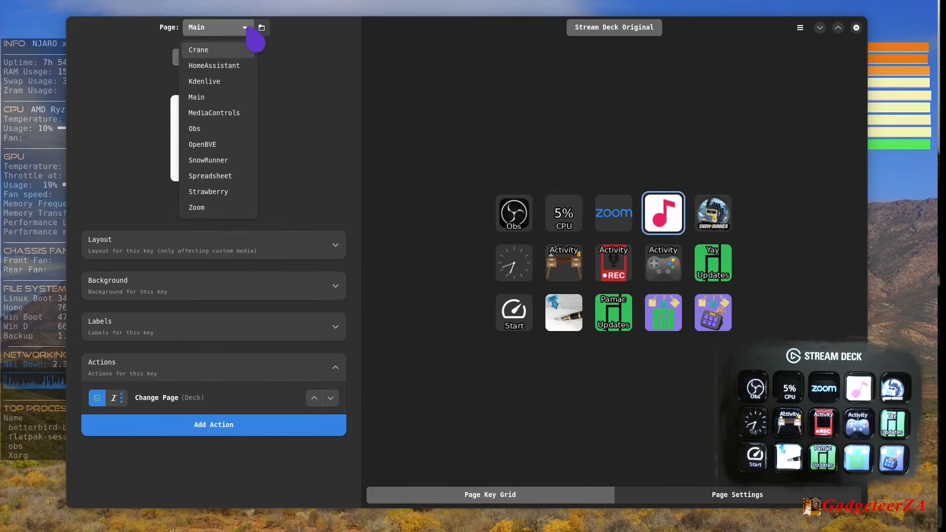
left_click(228, 192)
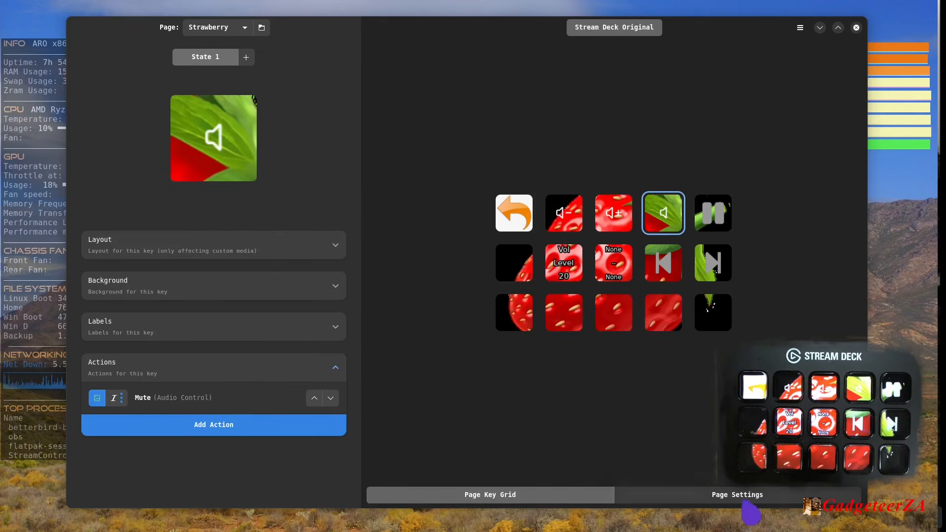
left_click(729, 496)
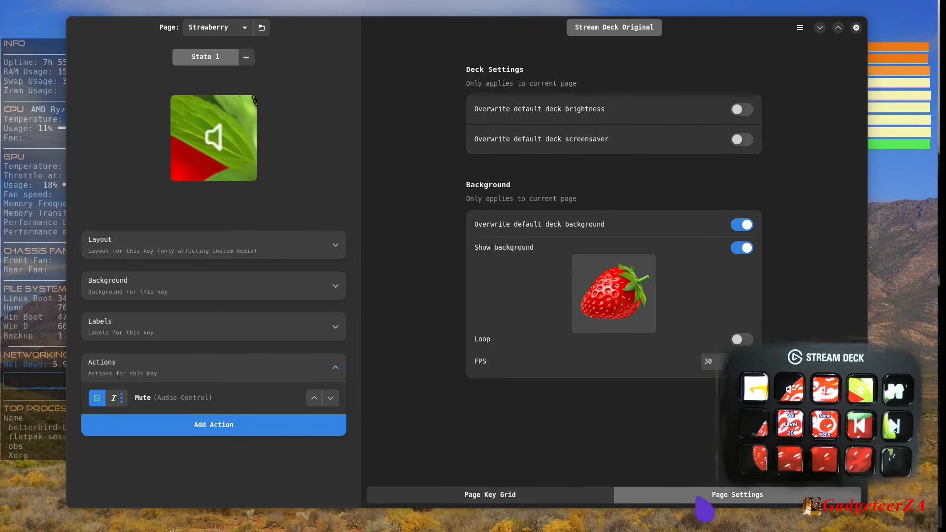
left_click(606, 498)
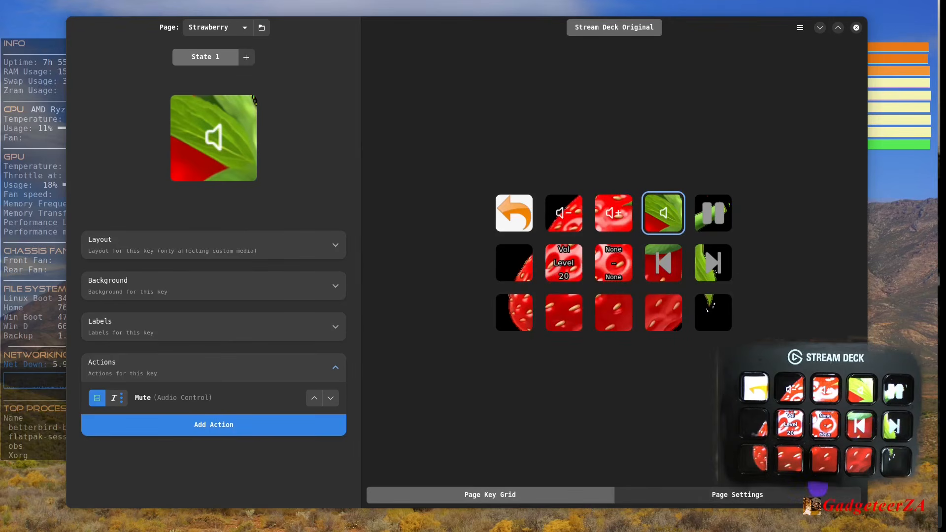
- View the whole-deck brightness, screensaver and background settings, switching the screensaver and background on and off again to show their options
left_click(841, 490)
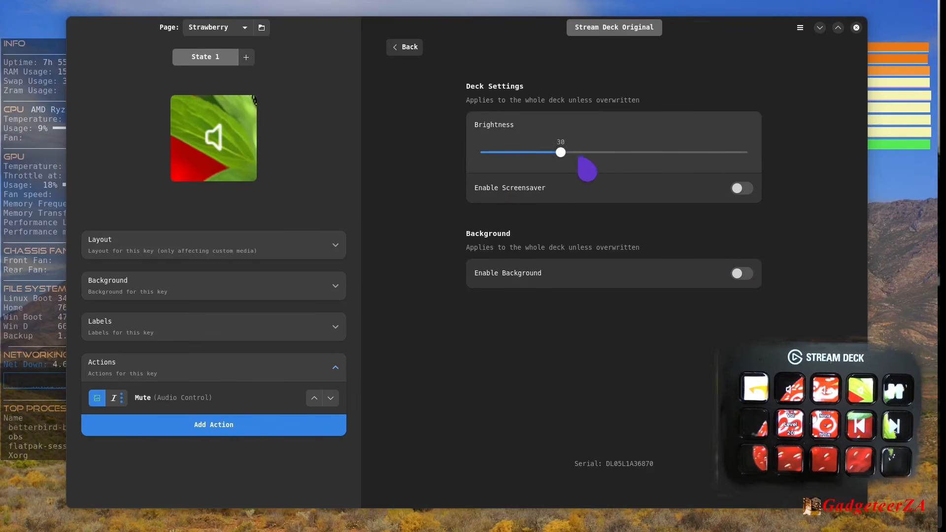
mouse_move(560, 153)
left_mouse_down()
mouse_move(700, 153)
mouse_move(499, 153)
mouse_move(591, 153)
mouse_move(563, 153)
left_mouse_up()
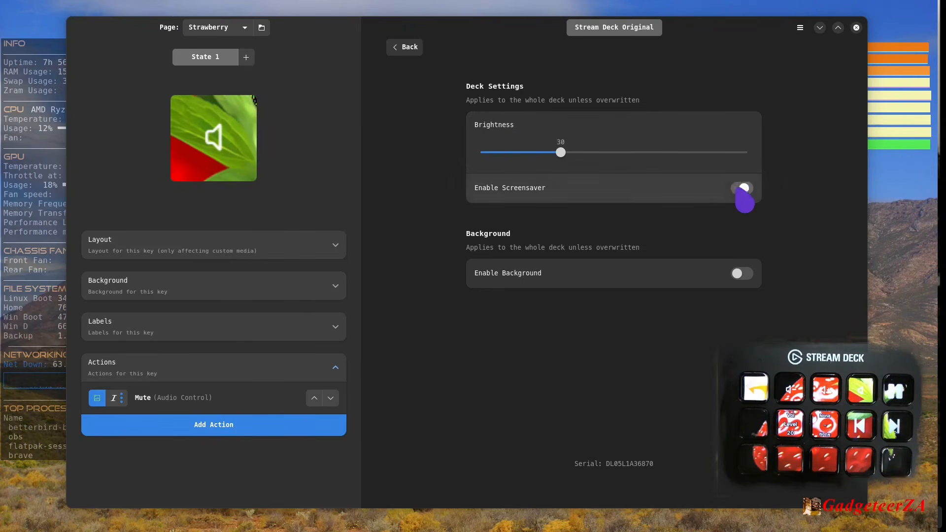
left_click(742, 189)
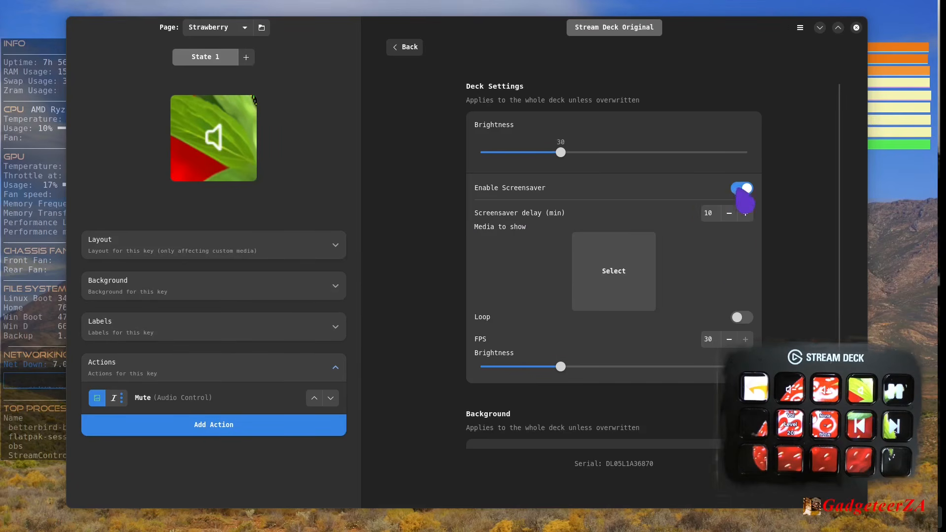
left_click(742, 190)
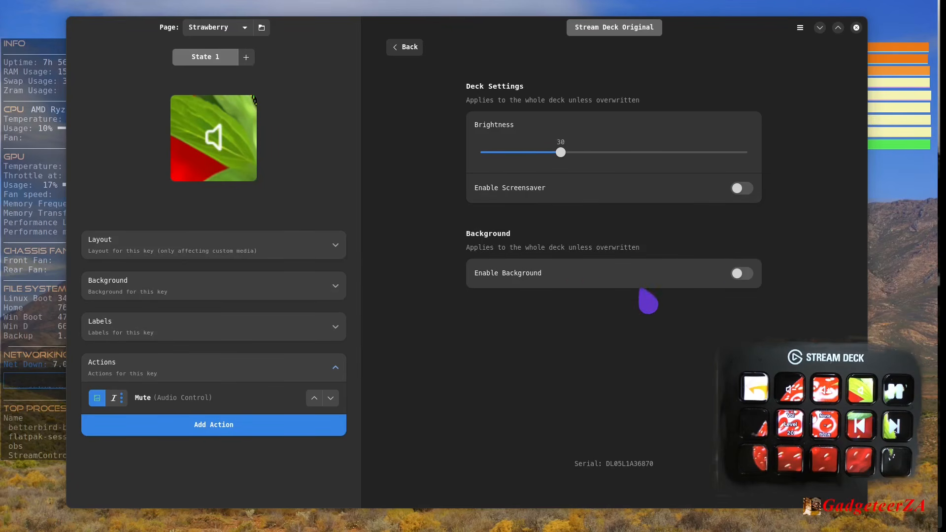
left_click(743, 274)
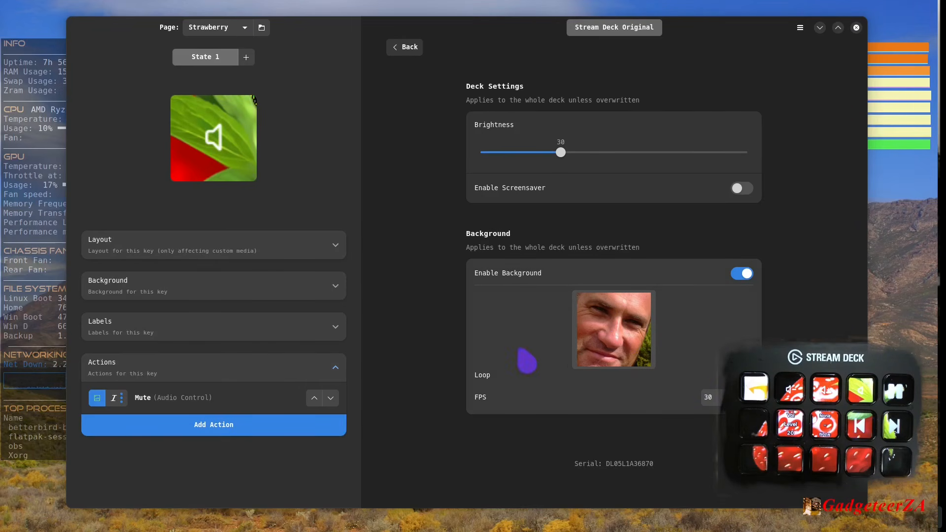
left_click(745, 274)
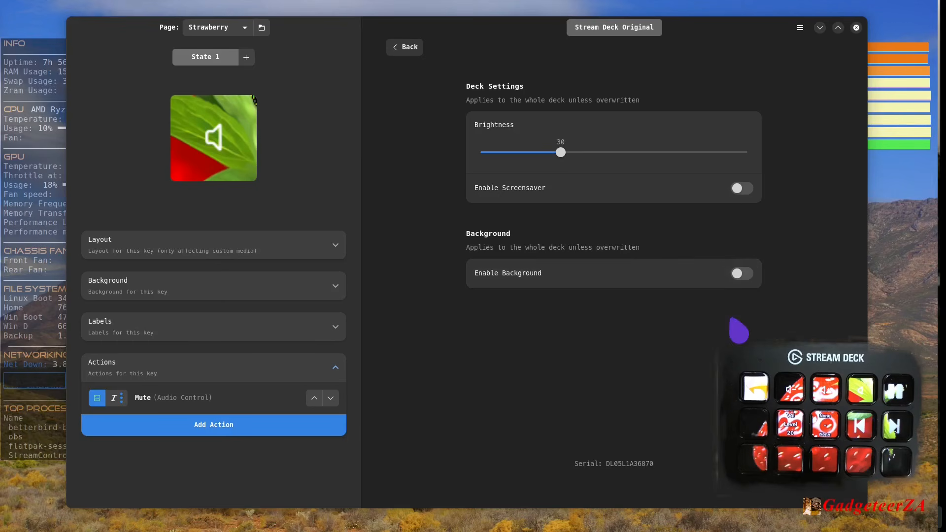
left_click(403, 47)
- Open the app settings and review the General, UI and Store options
left_click(800, 28)
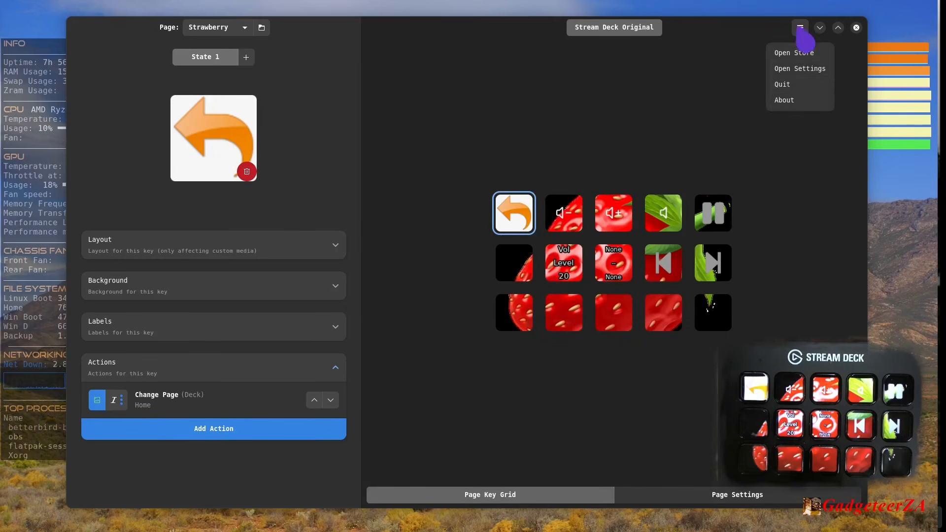
left_click(811, 71)
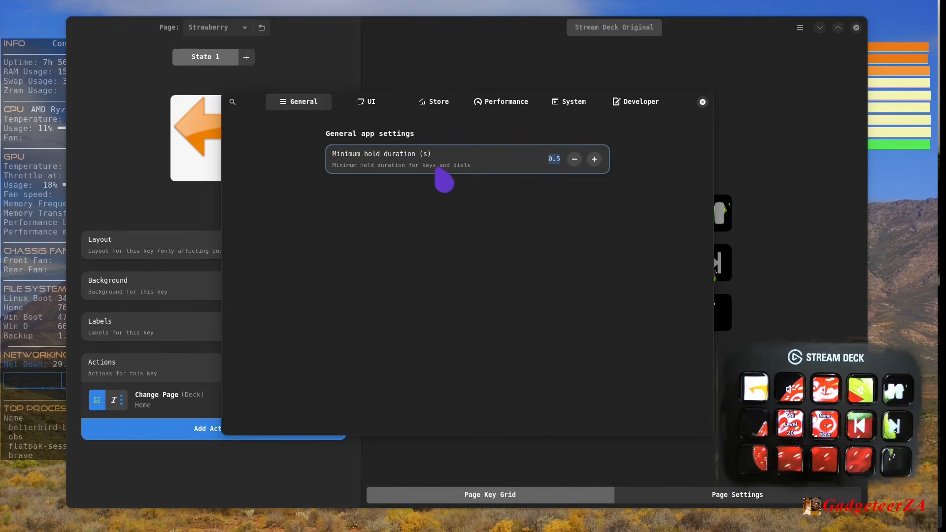
left_click(368, 105)
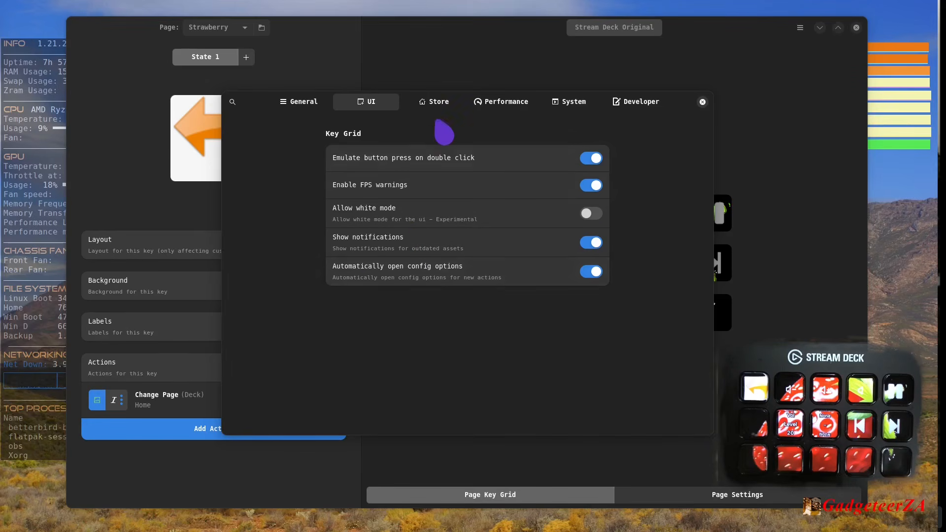
left_click(435, 103)
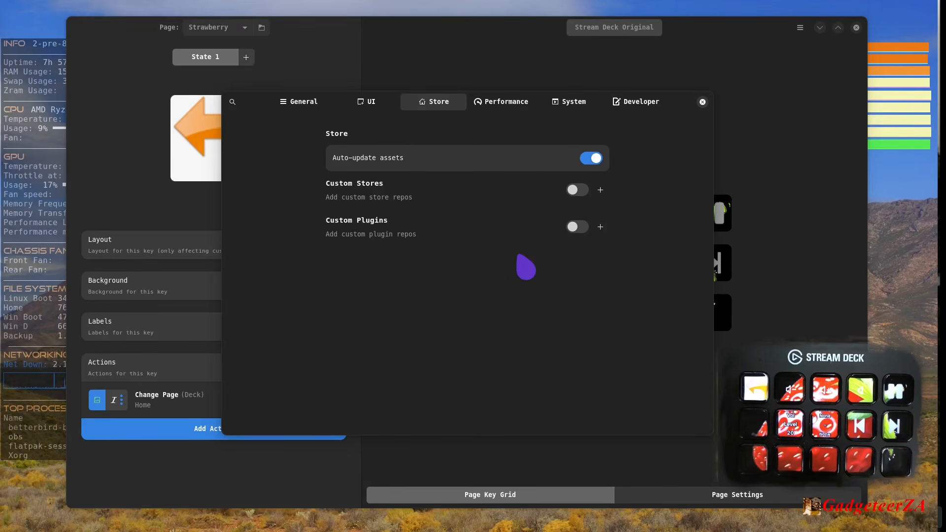
- Review the Performance settings for the number of cached pages and the explanation of Cache Videos
left_click(503, 107)
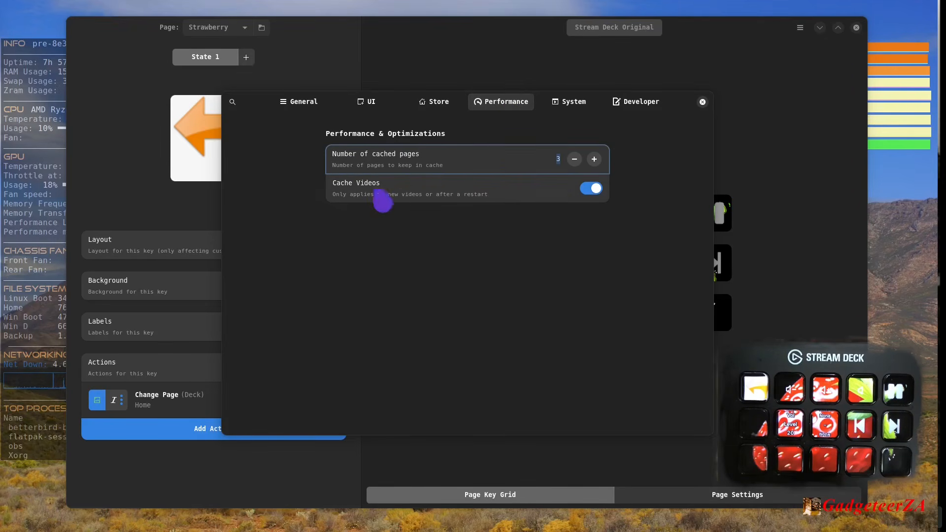
mouse_move(457, 155)
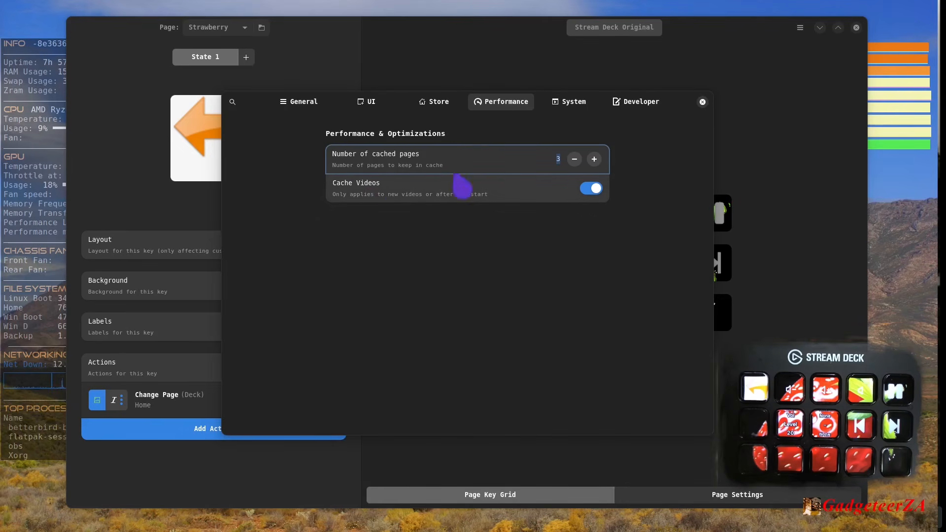
mouse_move(387, 190)
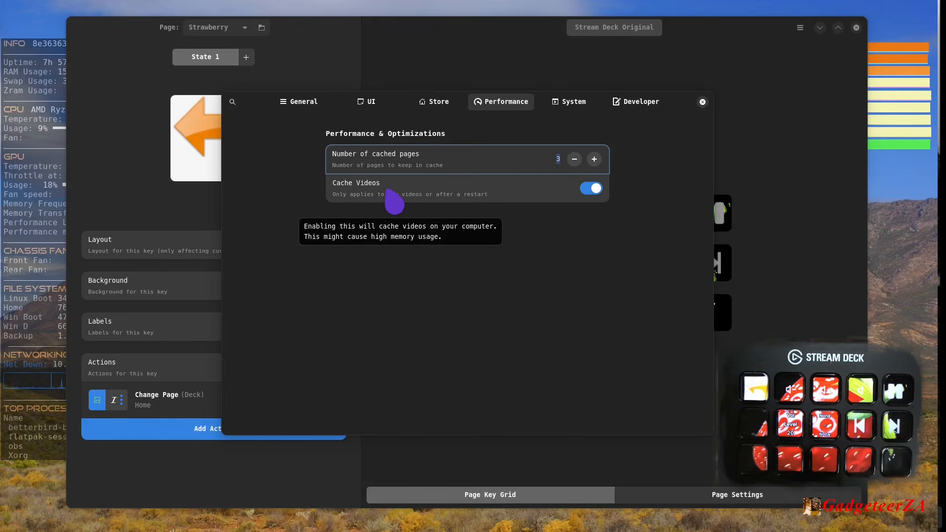
- Review the System and Developer settings, highlighting the StreamController data path, and close the app settings
left_click(584, 105)
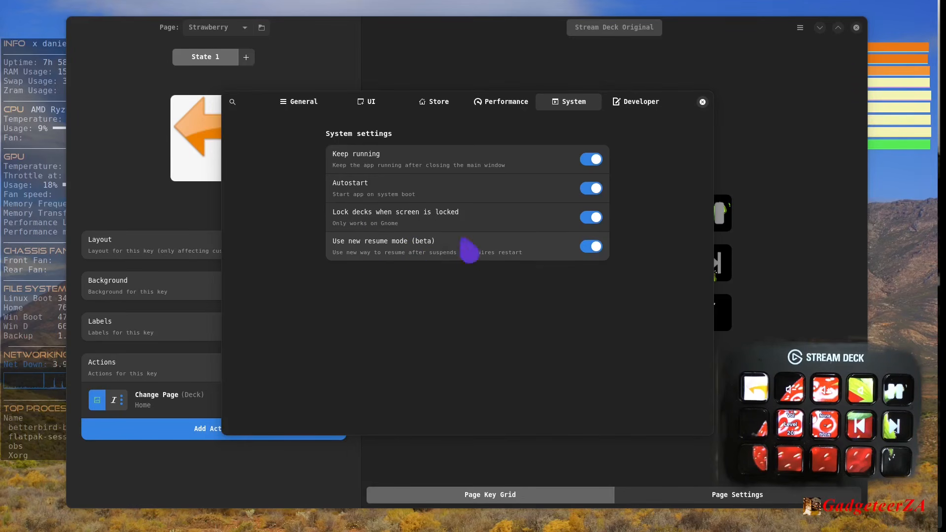
left_click(627, 102)
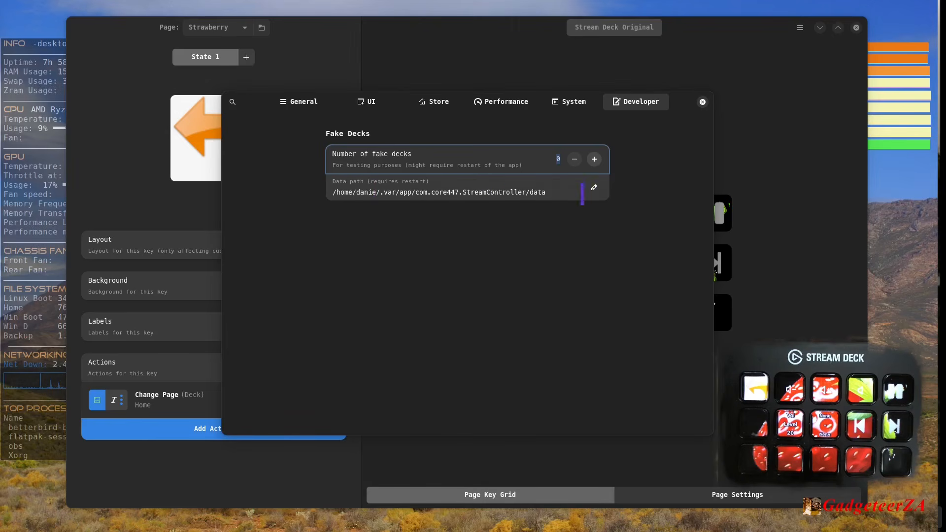
left_click_drag(549, 187, 328, 193)
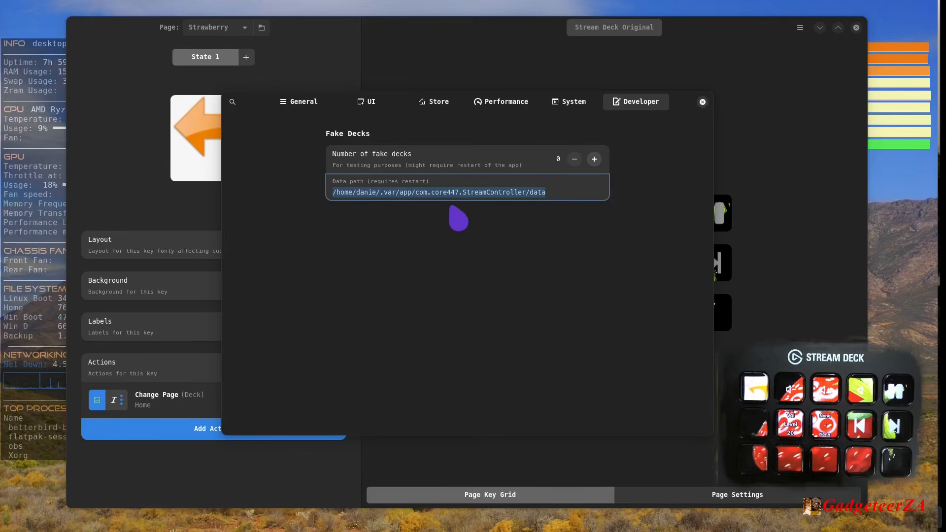
left_click(400, 190)
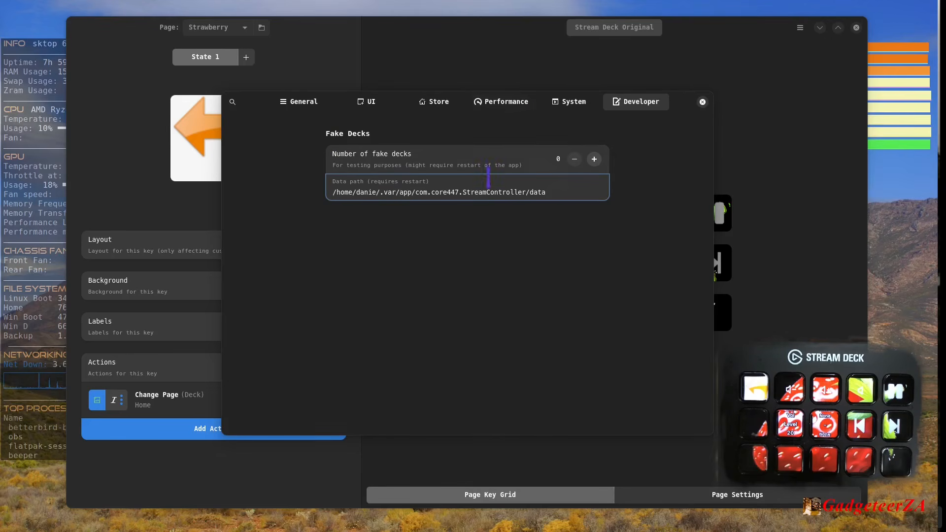
left_click(703, 102)
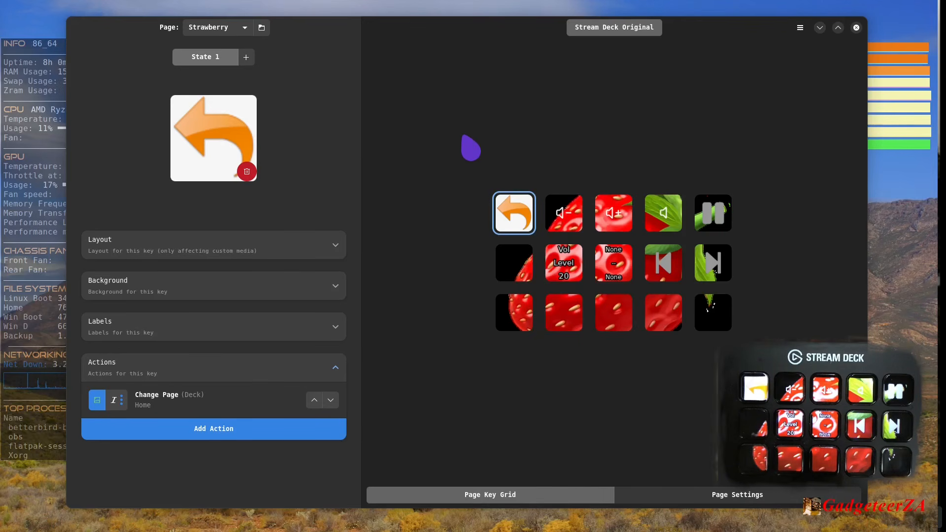
- Check the page export and import options in the Page Manager, including the single-page import, and close it
left_click(800, 28)
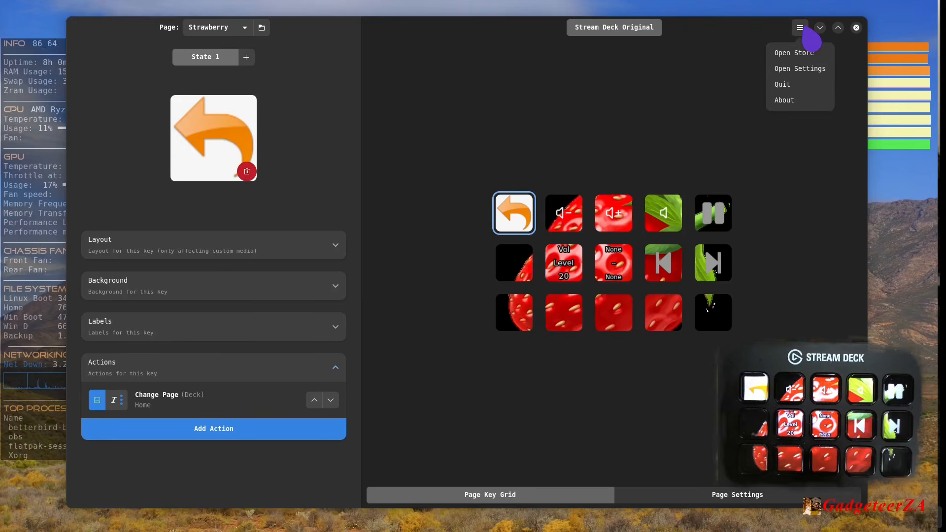
left_click(475, 65)
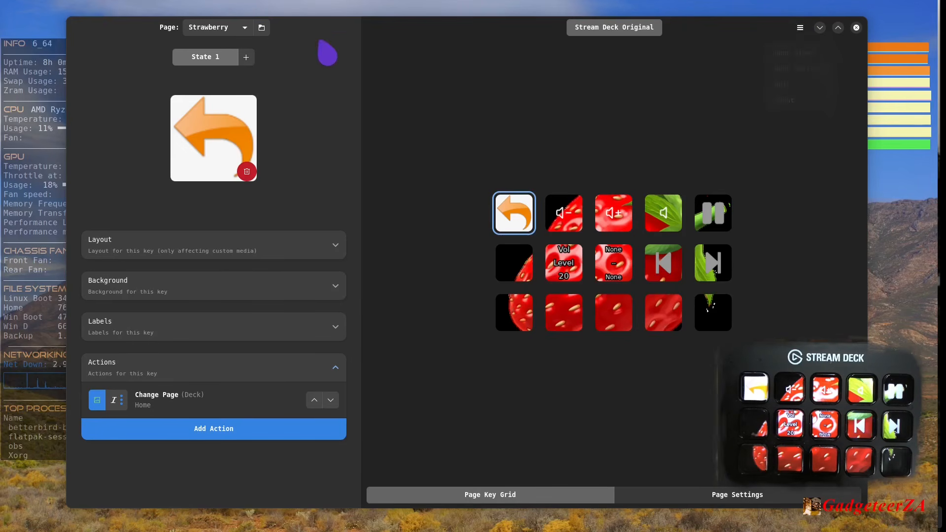
left_click(262, 27)
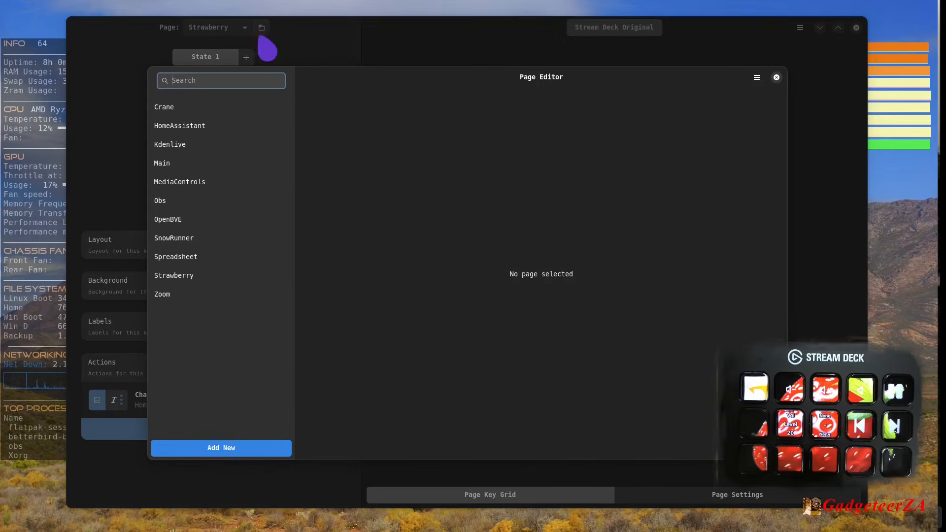
left_click(757, 78)
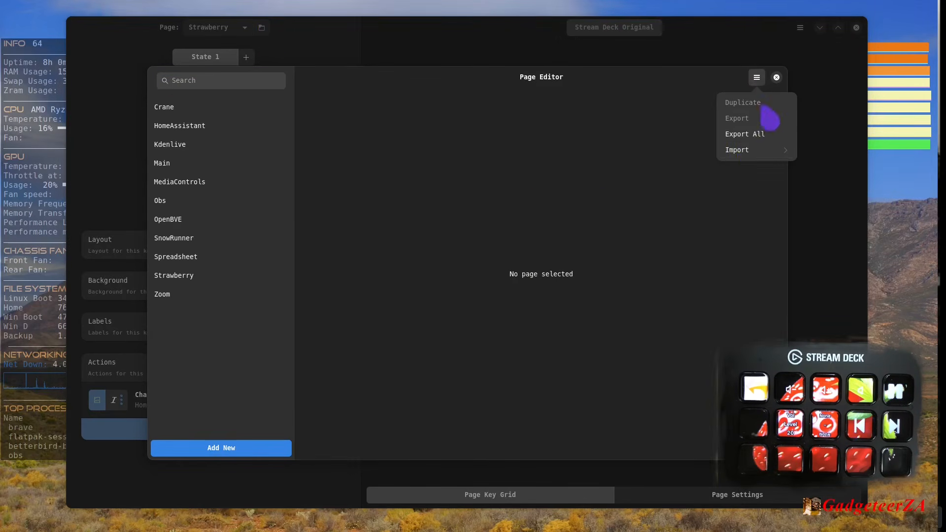
left_click(740, 149)
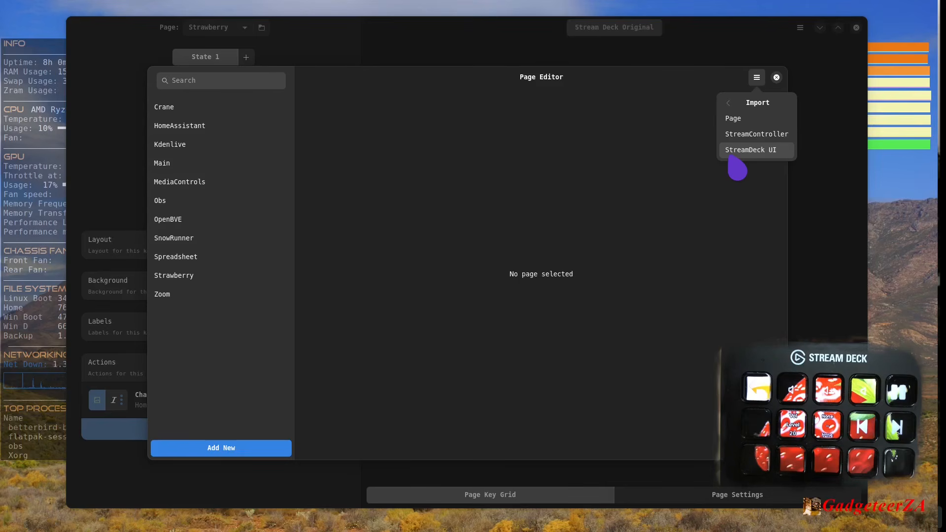
left_click(737, 119)
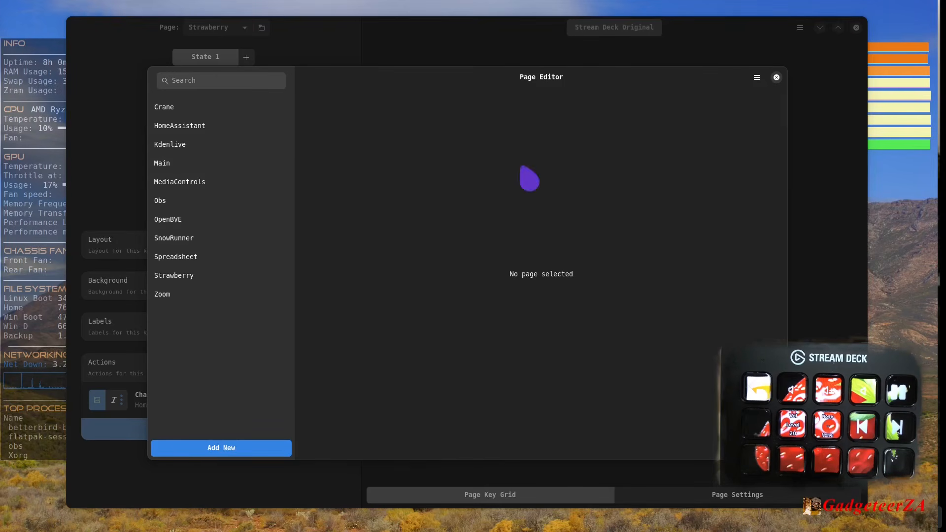
left_click(777, 78)
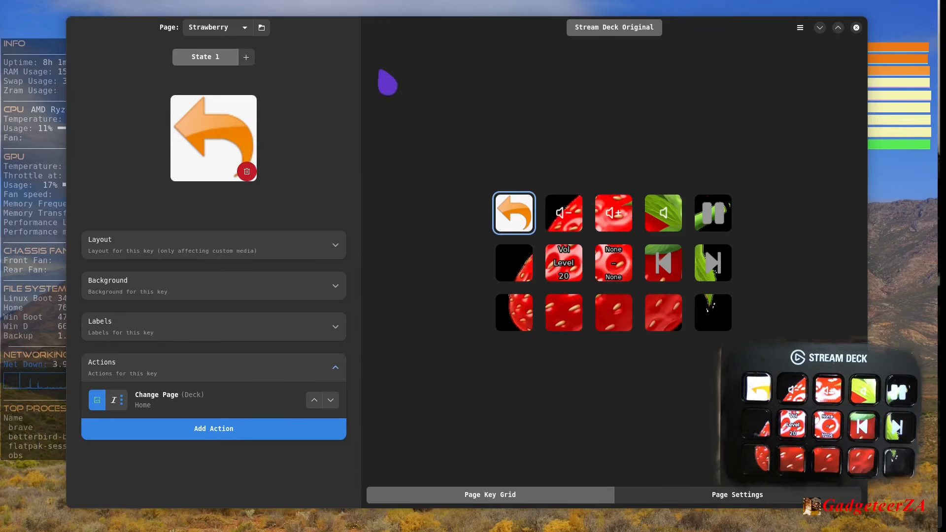
- Switch the deck from the Strawberry page to the Main page
left_click(244, 28)
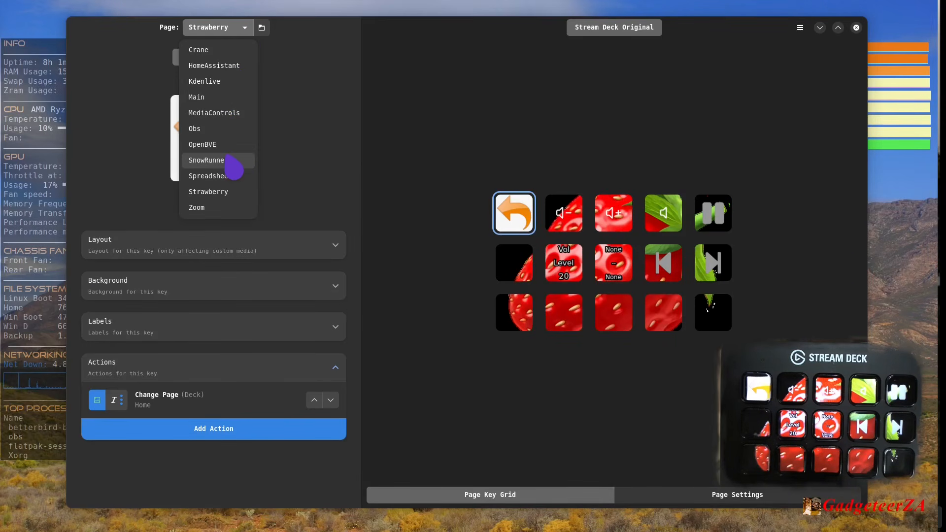
left_click(227, 99)
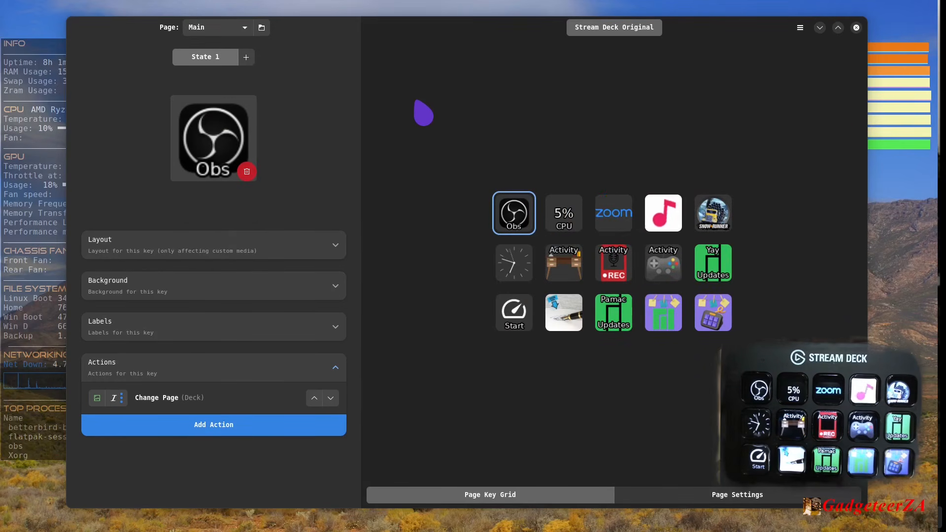